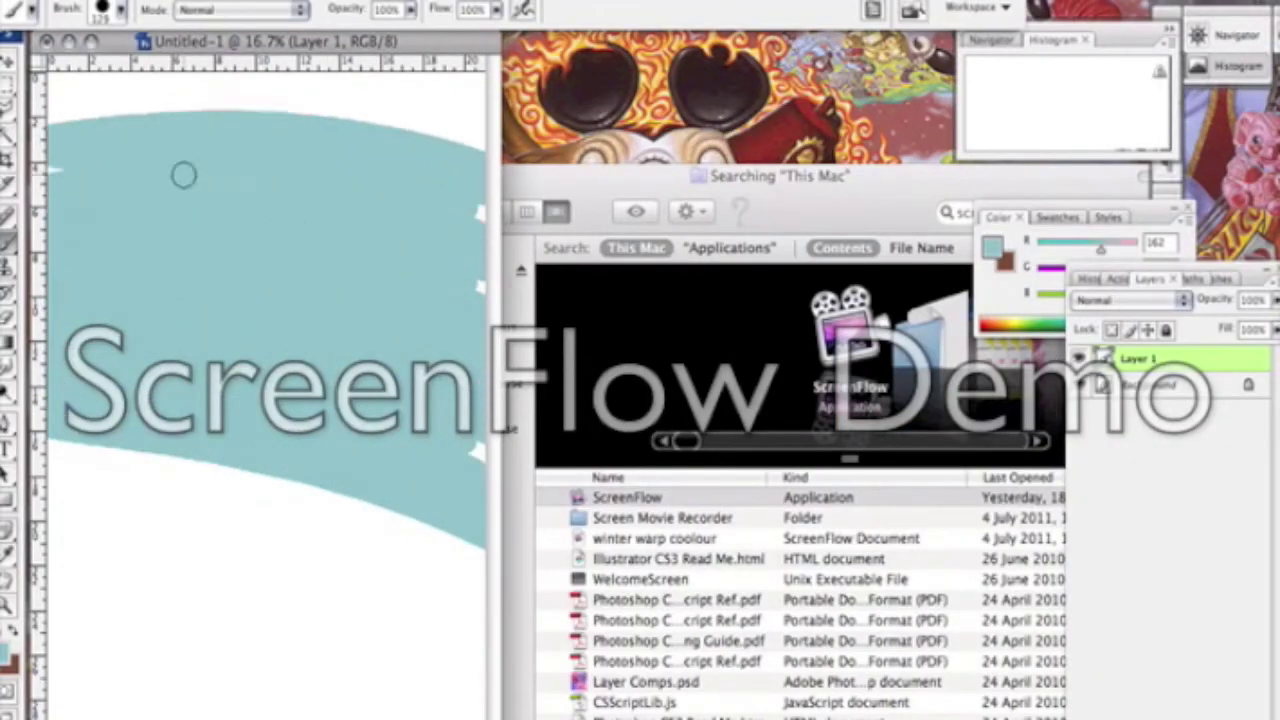
Step: Paint a blue sea band near the bottom of the canvas
left_click(8, 655)
left_click(800, 343)
key("Return")
mouse_move(486, 552)
left_mouse_down()
mouse_move(322, 512)
mouse_move(137, 517)
mouse_move(406, 523)
mouse_move(223, 537)
mouse_move(364, 580)
left_mouse_up()
Step: Paint brown rock on the left side and a tan arch stroke over the sky
left_click(8, 655)
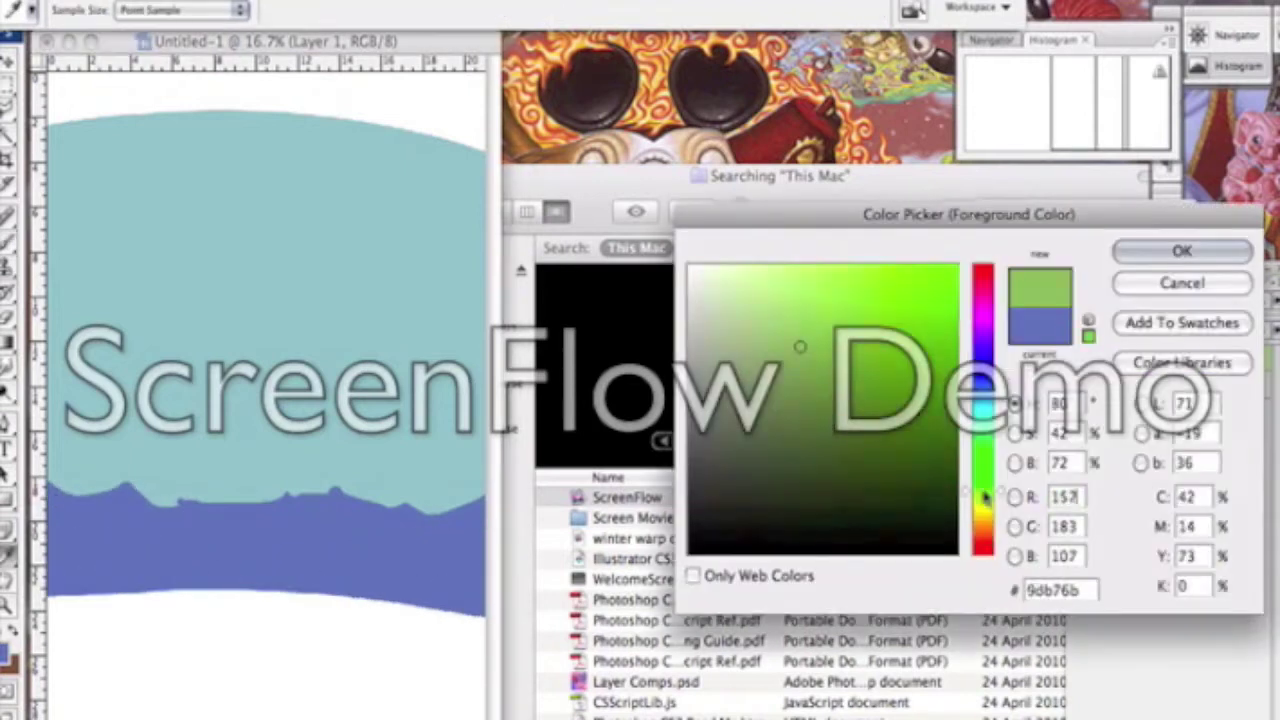
left_click(751, 443)
key("Return")
mouse_move(55, 305)
left_mouse_down()
mouse_move(185, 458)
mouse_move(60, 440)
mouse_move(150, 210)
mouse_move(300, 150)
mouse_move(70, 145)
left_mouse_up()
mouse_move(400, 500)
left_mouse_down()
mouse_move(230, 270)
mouse_move(250, 495)
mouse_move(330, 390)
mouse_move(304, 468)
mouse_move(90, 330)
mouse_move(443, 486)
left_mouse_up()
Step: Paint dark brown rock along the top of the canvas
left_click(8, 655)
key("Return")
left_click(120, 9)
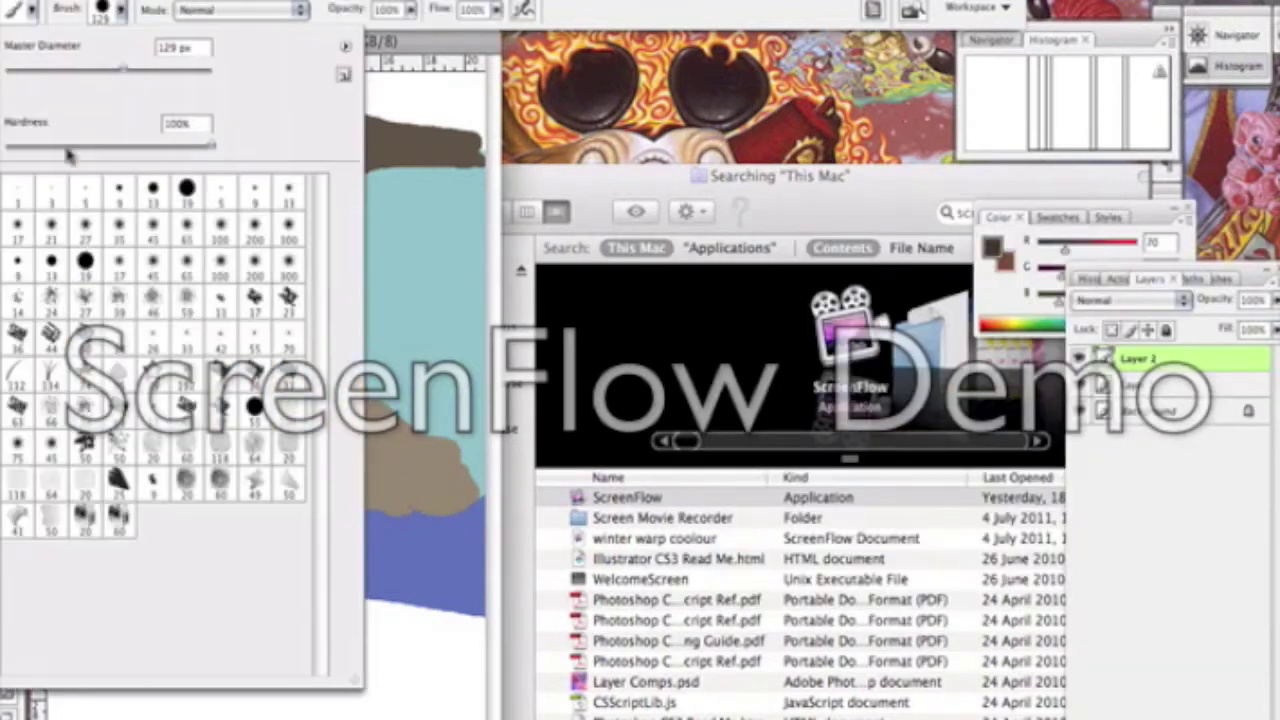
left_click(120, 9)
mouse_move(330, 130)
left_mouse_down()
mouse_move(248, 158)
mouse_move(423, 129)
mouse_move(143, 294)
mouse_move(109, 146)
mouse_move(152, 435)
mouse_move(80, 466)
mouse_move(100, 400)
mouse_move(209, 471)
left_mouse_up()
Step: Paint dark blue waves across the sea band
key("i")
left_click(8, 655)
key("Return")
mouse_move(300, 520)
left_mouse_down()
mouse_move(366, 531)
mouse_move(289, 580)
mouse_move(271, 514)
mouse_move(402, 572)
mouse_move(349, 586)
mouse_move(163, 540)
mouse_move(154, 551)
mouse_move(369, 517)
left_mouse_up()
Step: Shape the cliffs with tan strokes and add light blue strokes to the sky
left_click(8, 655)
key("Return")
key("b")
mouse_move(250, 300)
left_mouse_down()
mouse_move(340, 400)
mouse_move(422, 452)
mouse_move(250, 400)
left_mouse_up()
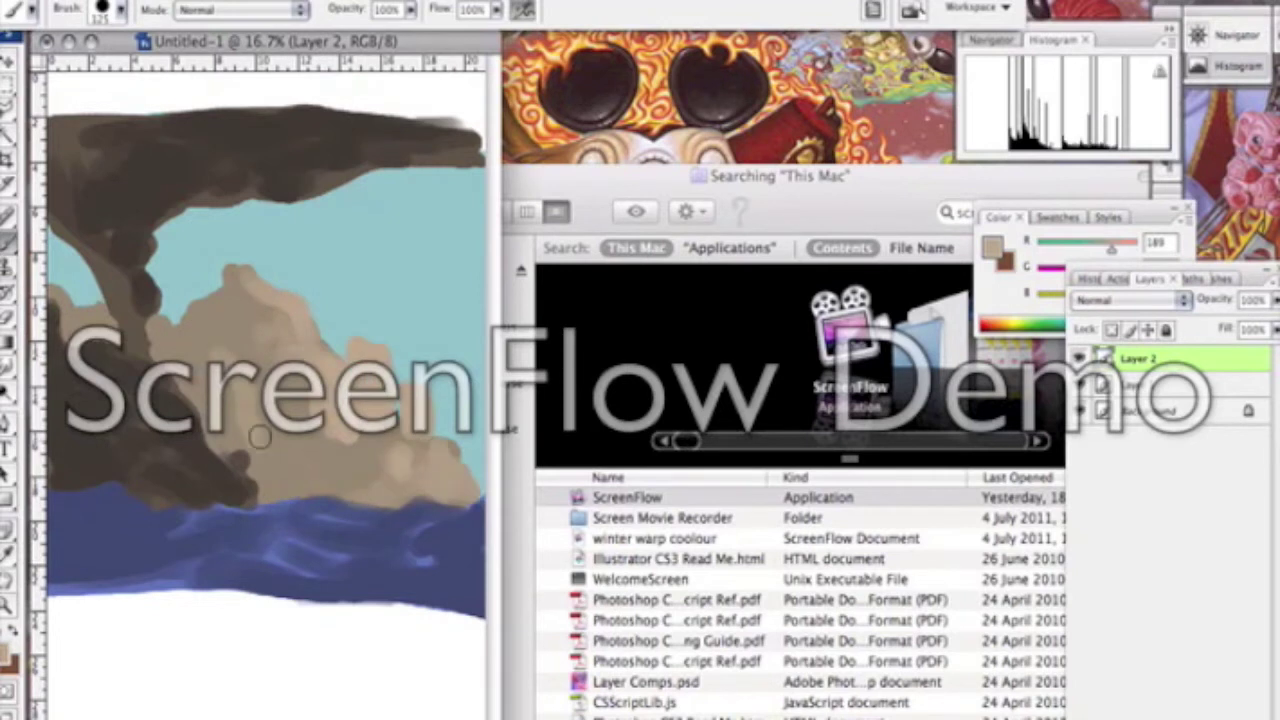
left_click_drag(230, 350, 150, 220)
left_click(429, 289, "alt")
mouse_move(370, 250)
left_mouse_down()
mouse_move(460, 325)
mouse_move(357, 191)
left_mouse_up()
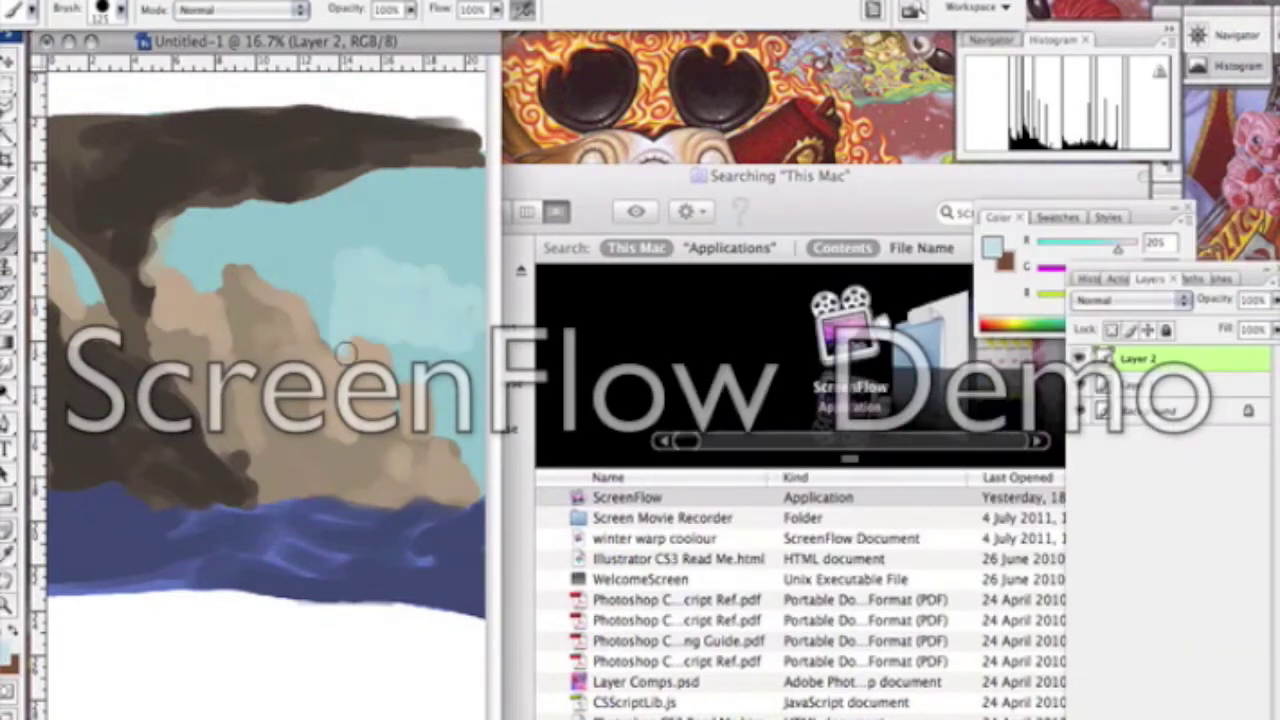
Step: On a new layer, paint dark brown across the top of the arch
key("ctrl+shift+alt+n")
key("i")
key("b")
left_click_drag(450, 120, 213, 167)
Step: With a smaller brush, darken the arch top and add dark blue strokes to the sea
key("bracketleft")
key("bracketleft")
key("bracketleft")
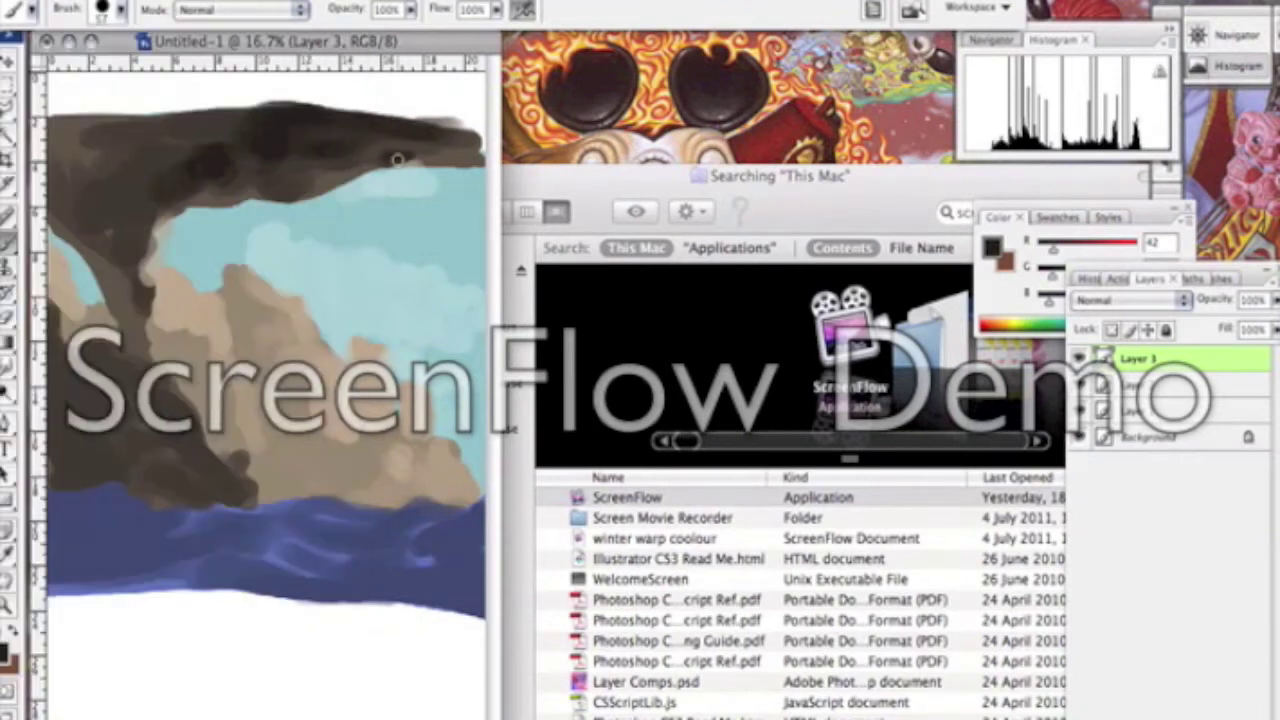
mouse_move(290, 176)
left_mouse_down()
mouse_move(180, 160)
mouse_move(151, 126)
mouse_move(148, 190)
left_mouse_up()
mouse_move(341, 138)
left_mouse_down()
mouse_move(144, 180)
mouse_move(115, 282)
mouse_move(187, 443)
mouse_move(60, 400)
mouse_move(143, 457)
mouse_move(97, 476)
mouse_move(52, 374)
mouse_move(100, 454)
mouse_move(184, 465)
mouse_move(144, 480)
mouse_move(128, 378)
mouse_move(70, 360)
mouse_move(98, 240)
mouse_move(79, 192)
mouse_move(113, 220)
mouse_move(135, 342)
mouse_move(90, 110)
mouse_move(230, 173)
mouse_move(470, 145)
left_mouse_up()
left_click(180, 540, "alt")
mouse_move(240, 520)
left_mouse_down()
mouse_move(180, 535)
mouse_move(121, 500)
mouse_move(75, 512)
mouse_move(140, 545)
mouse_move(150, 570)
mouse_move(299, 540)
mouse_move(190, 531)
mouse_move(450, 510)
mouse_move(370, 590)
mouse_move(241, 581)
mouse_move(380, 531)
mouse_move(363, 571)
mouse_move(60, 590)
left_mouse_up()
Step: Shade the arch pillar and lower cliffs with sampled brown
left_click(235, 470, "alt")
left_click_drag(240, 290, 270, 475)
mouse_move(228, 392)
left_mouse_down()
mouse_move(180, 350)
mouse_move(100, 325)
left_mouse_up()
mouse_move(370, 410)
left_mouse_down()
mouse_move(375, 490)
mouse_move(425, 456)
left_mouse_up()
Step: Paint light blue strokes into the sky
left_click(990, 247)
left_click(1214, 251)
left_click(120, 9)
key("Return")
mouse_move(374, 220)
left_mouse_down()
mouse_move(80, 270)
mouse_move(437, 266)
mouse_move(306, 229)
mouse_move(451, 230)
left_mouse_up()
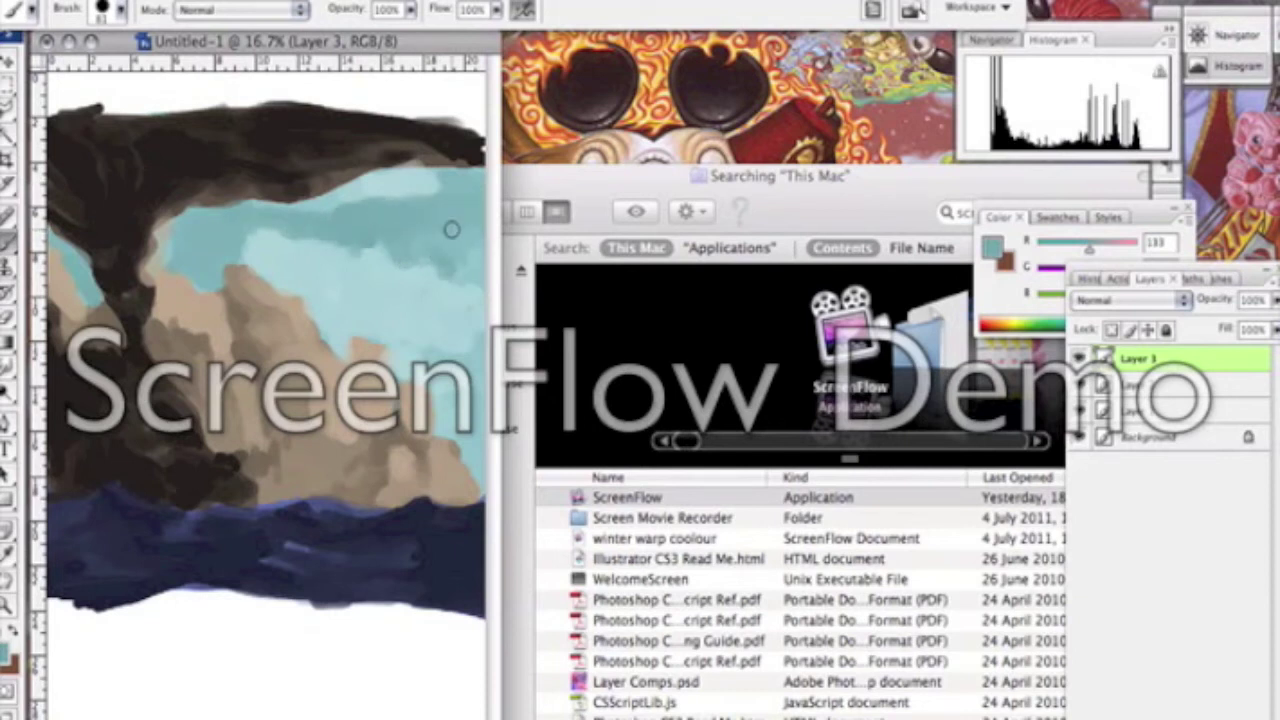
Step: On new Layer 4, darken the arch top and left pillar with near-black
key("ctrl+shift+alt+n")
left_click(990, 247)
left_click(757, 532)
left_click(1214, 251)
mouse_move(450, 132)
left_mouse_down()
mouse_move(343, 130)
mouse_move(294, 171)
mouse_move(369, 140)
mouse_move(134, 236)
left_mouse_up()
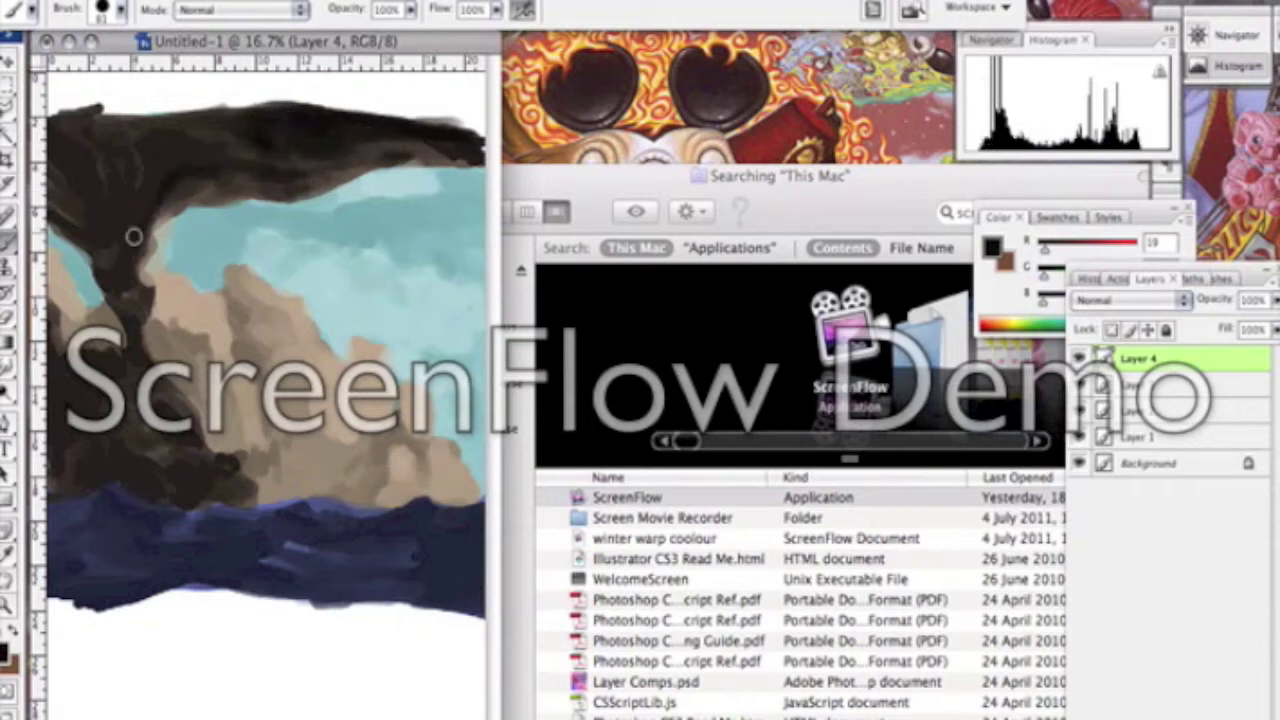
mouse_move(146, 154)
left_mouse_down()
mouse_move(143, 214)
mouse_move(177, 126)
mouse_move(257, 194)
mouse_move(130, 158)
mouse_move(118, 308)
mouse_move(224, 181)
mouse_move(91, 206)
mouse_move(143, 294)
mouse_move(116, 289)
mouse_move(114, 186)
mouse_move(86, 197)
mouse_move(215, 485)
mouse_move(151, 483)
mouse_move(105, 445)
mouse_move(63, 466)
mouse_move(115, 390)
left_mouse_up()
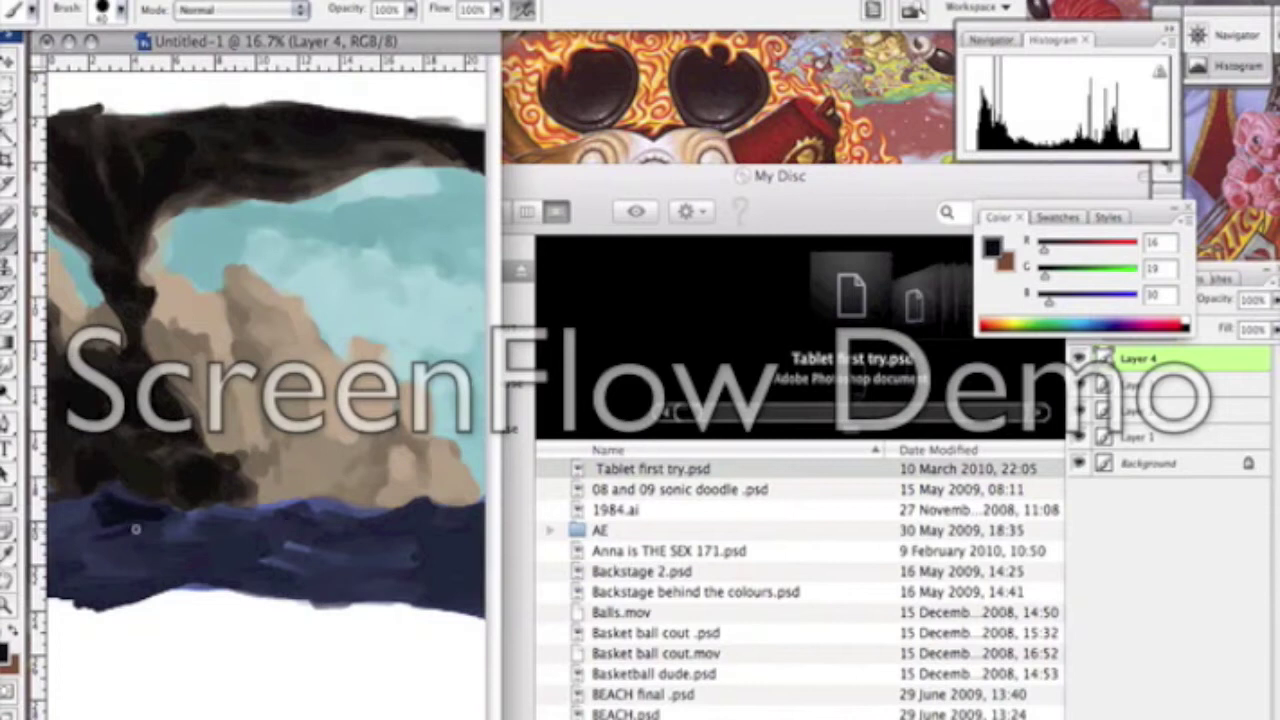
Step: Darken the upper sea and its bottom edge with dark strokes
mouse_move(136, 529)
left_mouse_down()
mouse_move(100, 545)
mouse_move(60, 500)
mouse_move(70, 530)
mouse_move(394, 537)
mouse_move(220, 520)
mouse_move(280, 575)
mouse_move(190, 582)
mouse_move(141, 553)
mouse_move(80, 575)
mouse_move(94, 541)
left_mouse_up()
mouse_move(426, 588)
left_mouse_down()
mouse_move(470, 598)
mouse_move(380, 592)
mouse_move(470, 556)
mouse_move(130, 587)
left_mouse_up()
key("i")
left_click(130, 587)
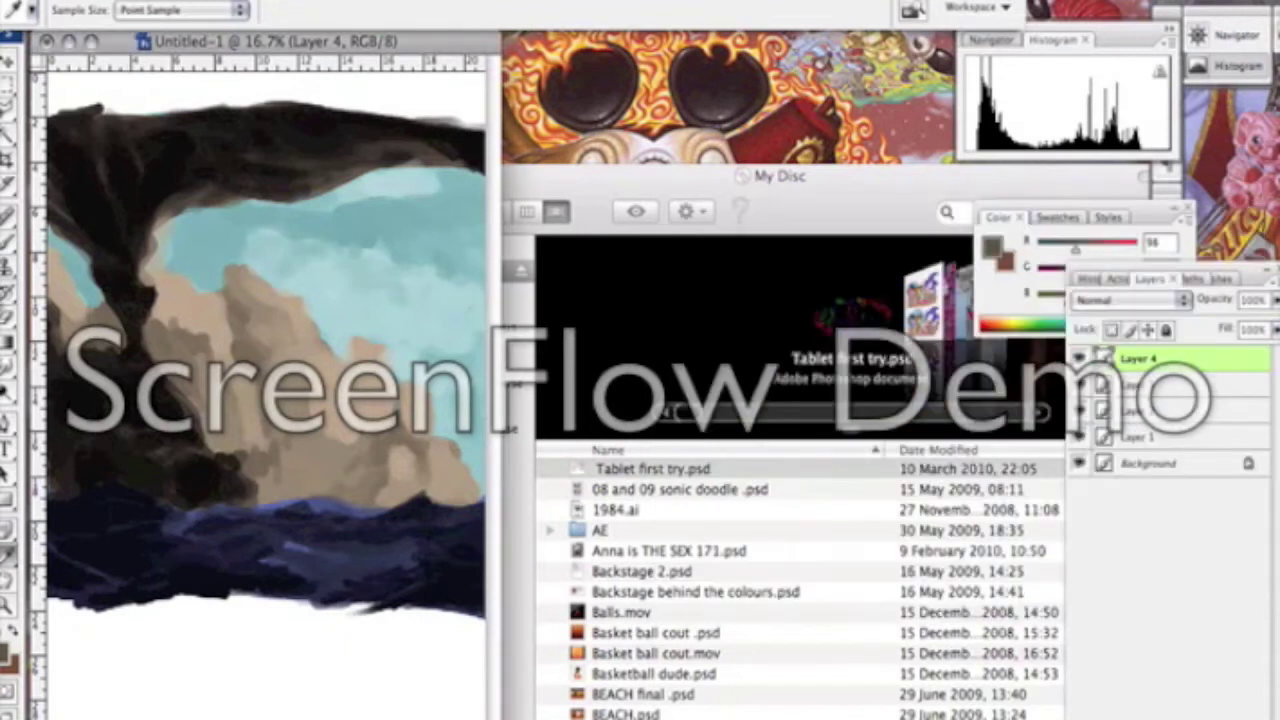
key("b")
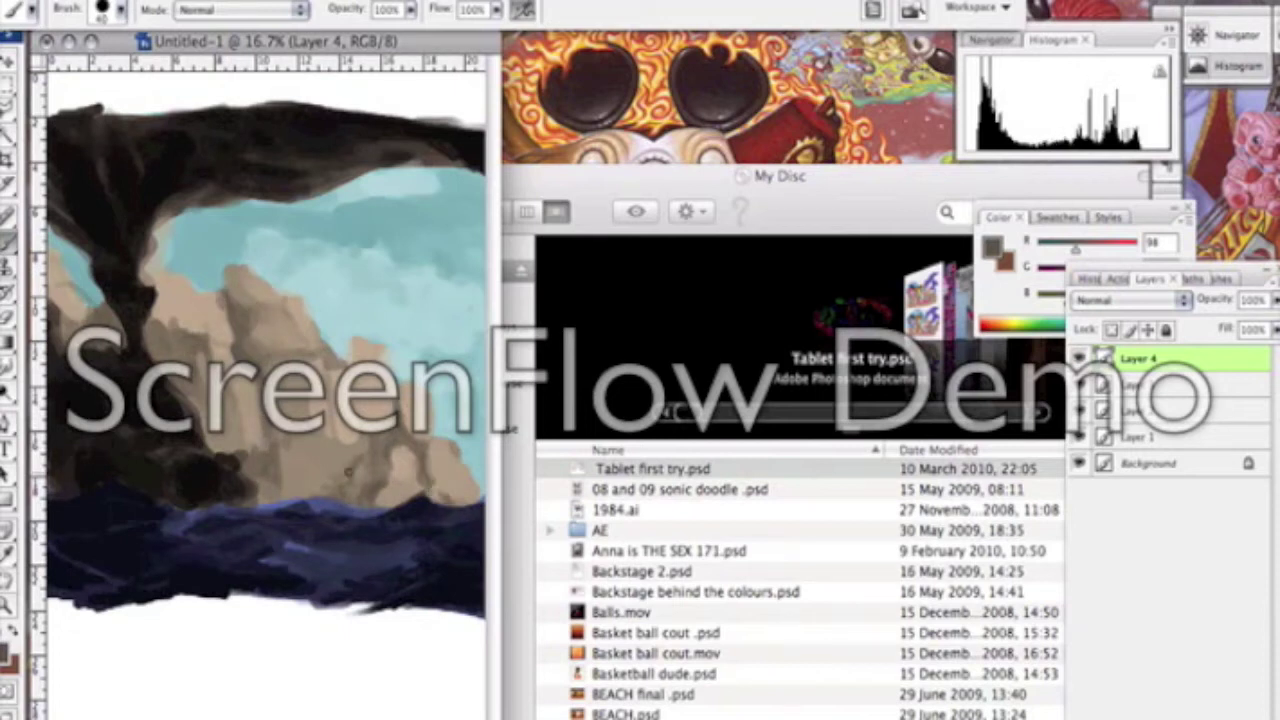
Step: Paint darker teal patches across the sky, including its right and left edges
left_click(8, 652)
left_click(300, 230)
left_click(1214, 251)
mouse_move(330, 240)
left_mouse_down()
mouse_move(375, 250)
mouse_move(238, 249)
mouse_move(191, 272)
left_mouse_up()
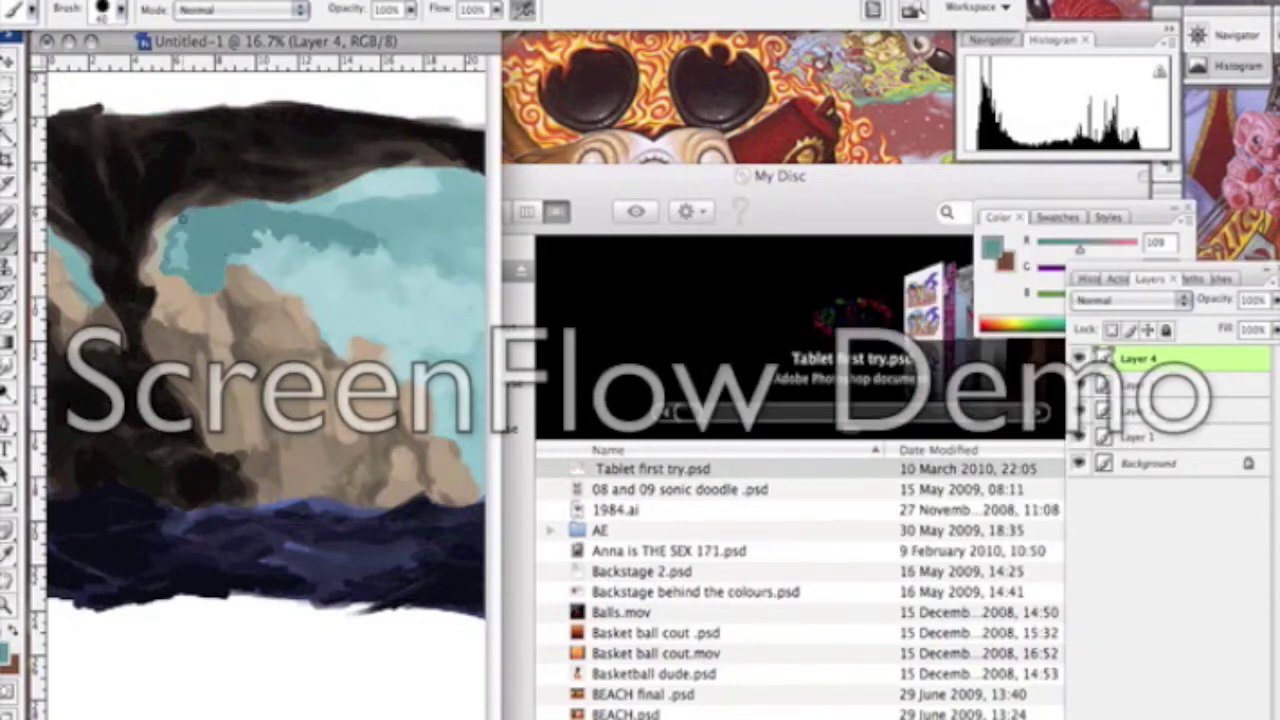
mouse_move(410, 252)
left_mouse_down()
mouse_move(425, 215)
mouse_move(434, 247)
left_mouse_up()
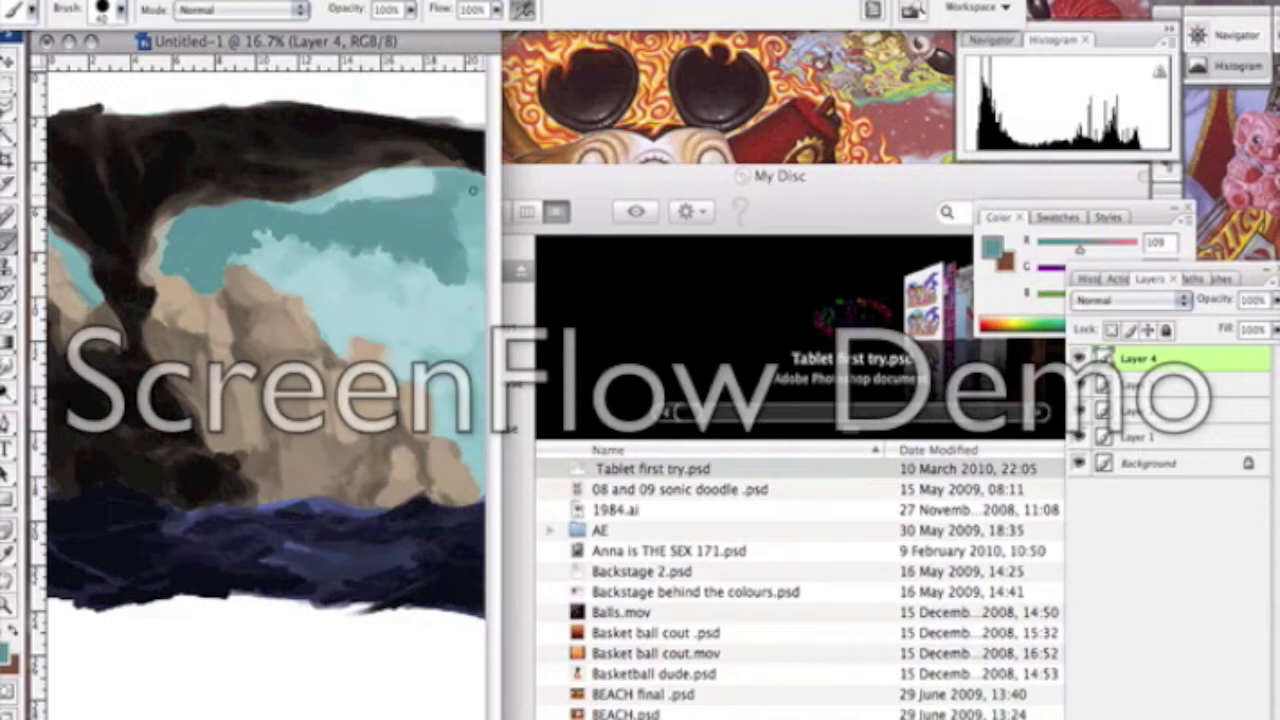
left_click_drag(473, 190, 482, 280)
left_click_drag(96, 290, 40, 240)
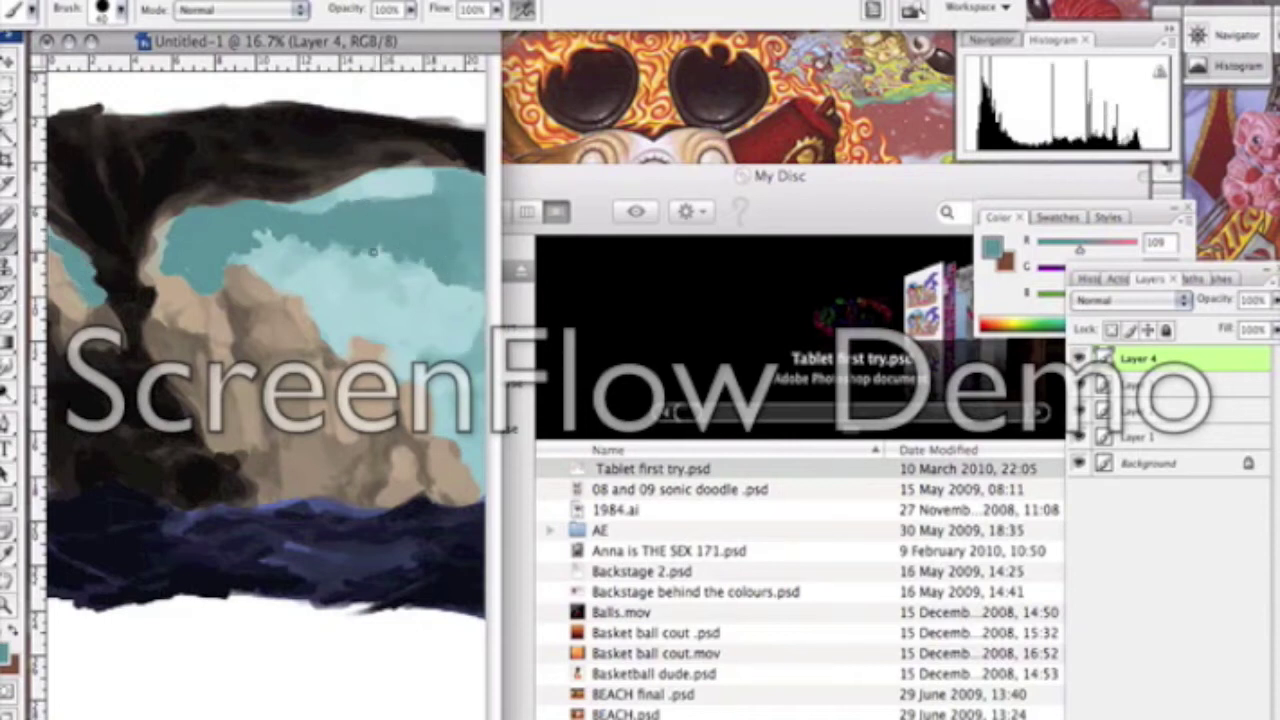
left_click_drag(430, 265, 260, 236)
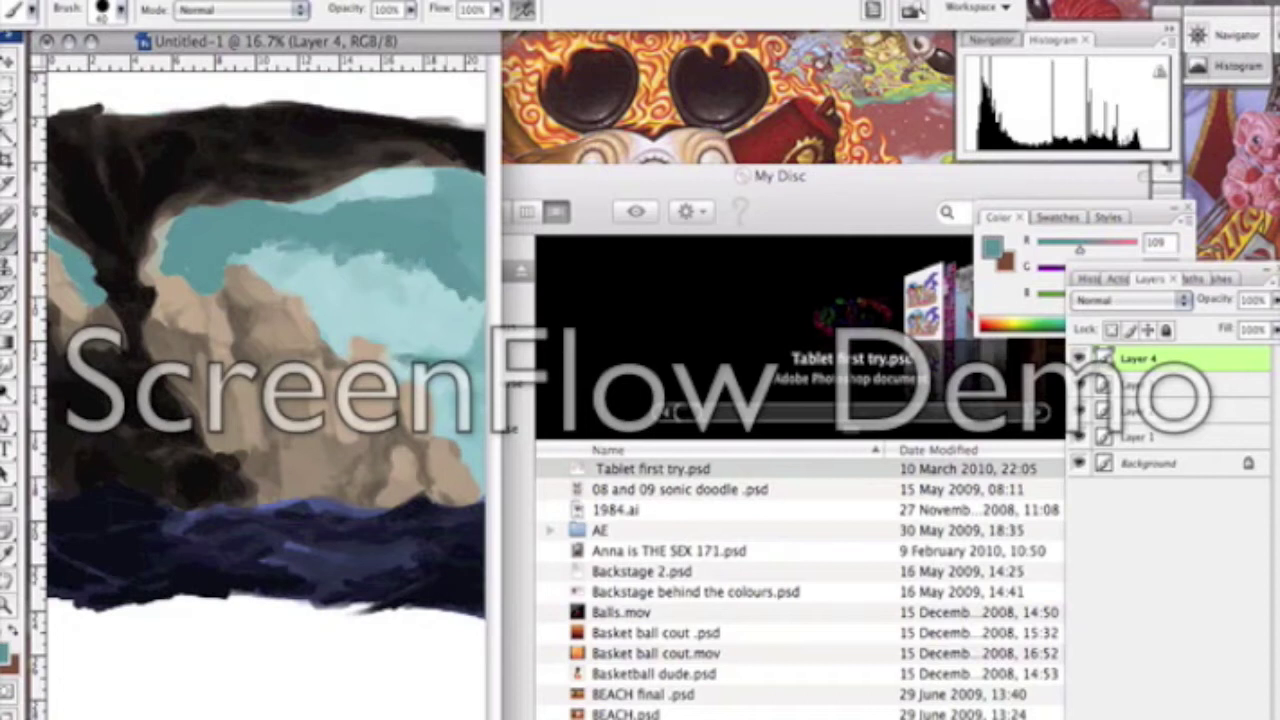
Step: Add Layer 5 and set a grey-brown painting colour
left_click(1240, 681)
left_click(992, 247)
left_click(749, 449)
left_click(1186, 249)
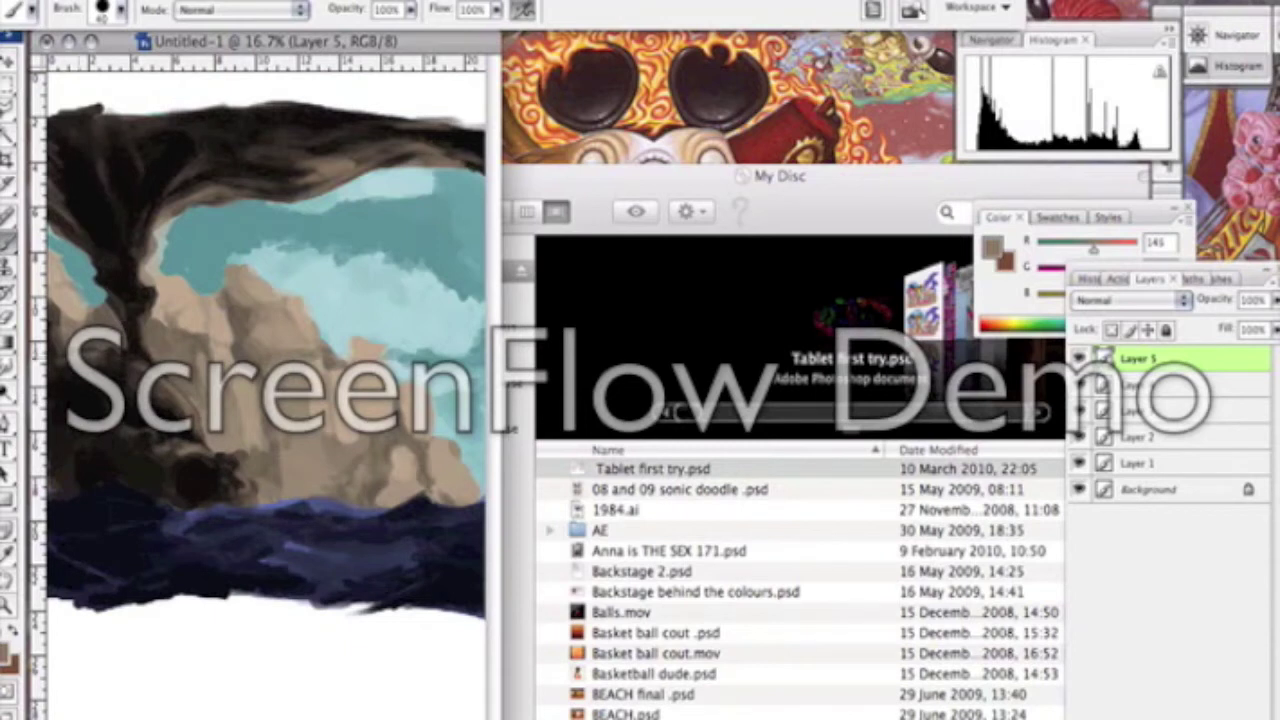
Step: Paint a lighter blue-purple stroke across the dark water
left_click(8, 655)
left_click(1229, 249)
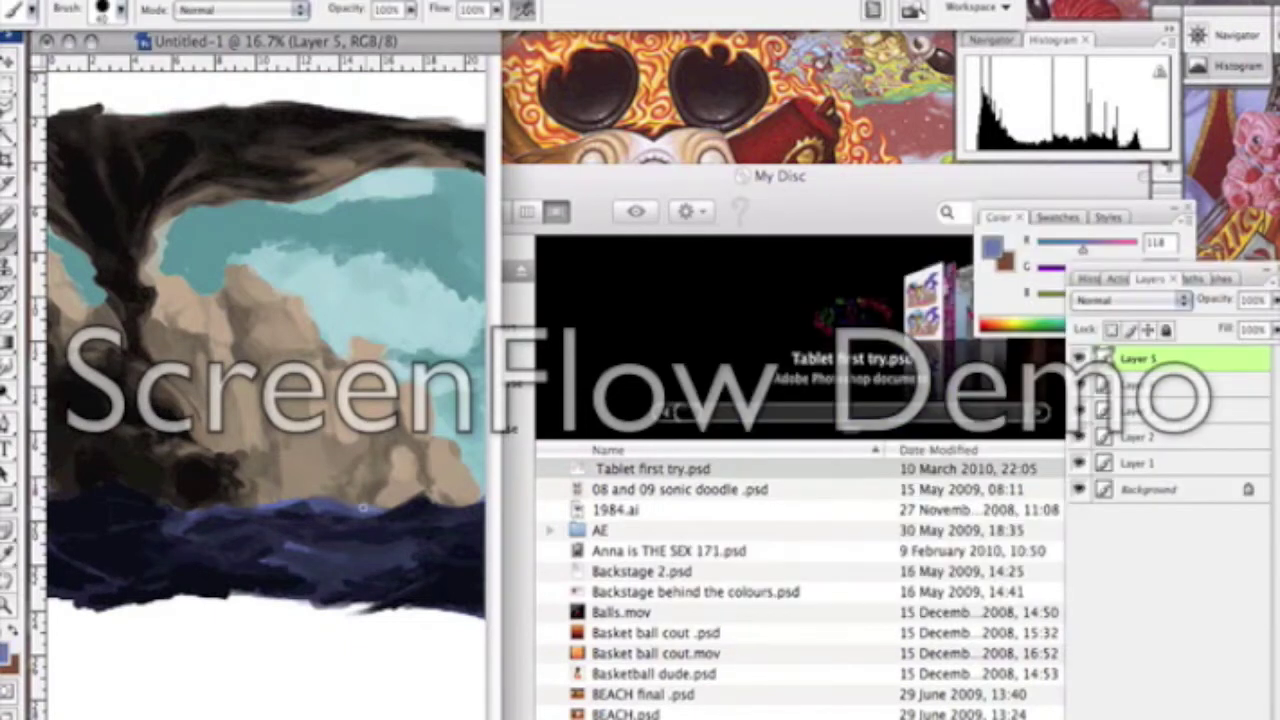
left_click_drag(455, 520, 264, 521)
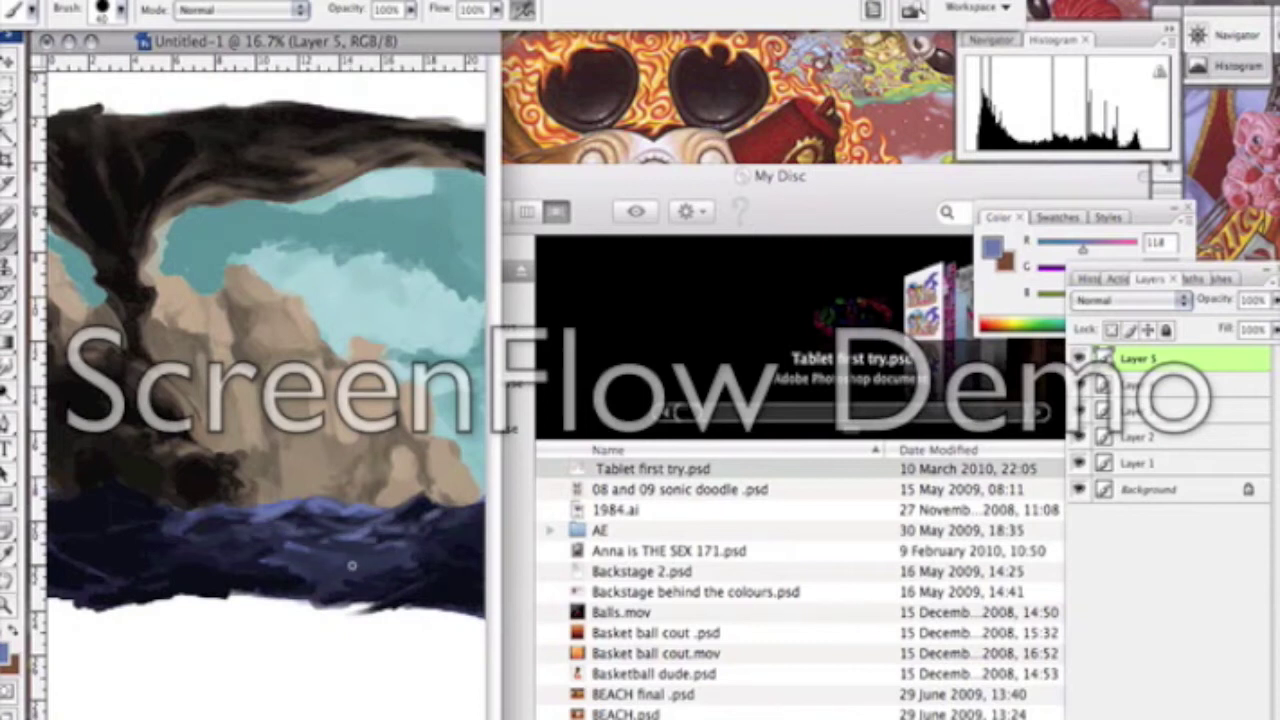
Step: Add beige highlights to the dark rocks of the lower cliffs
left_click(8, 655)
left_click(729, 337)
left_click(1143, 249)
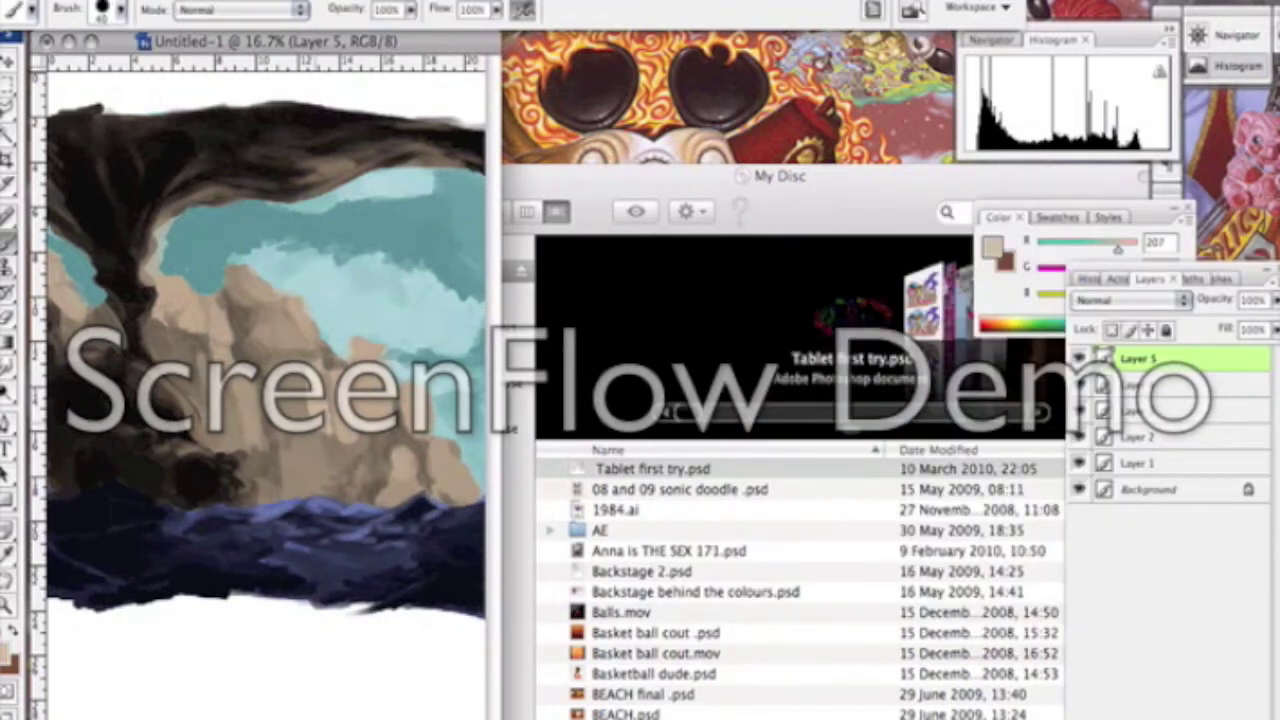
left_click_drag(318, 440, 311, 360)
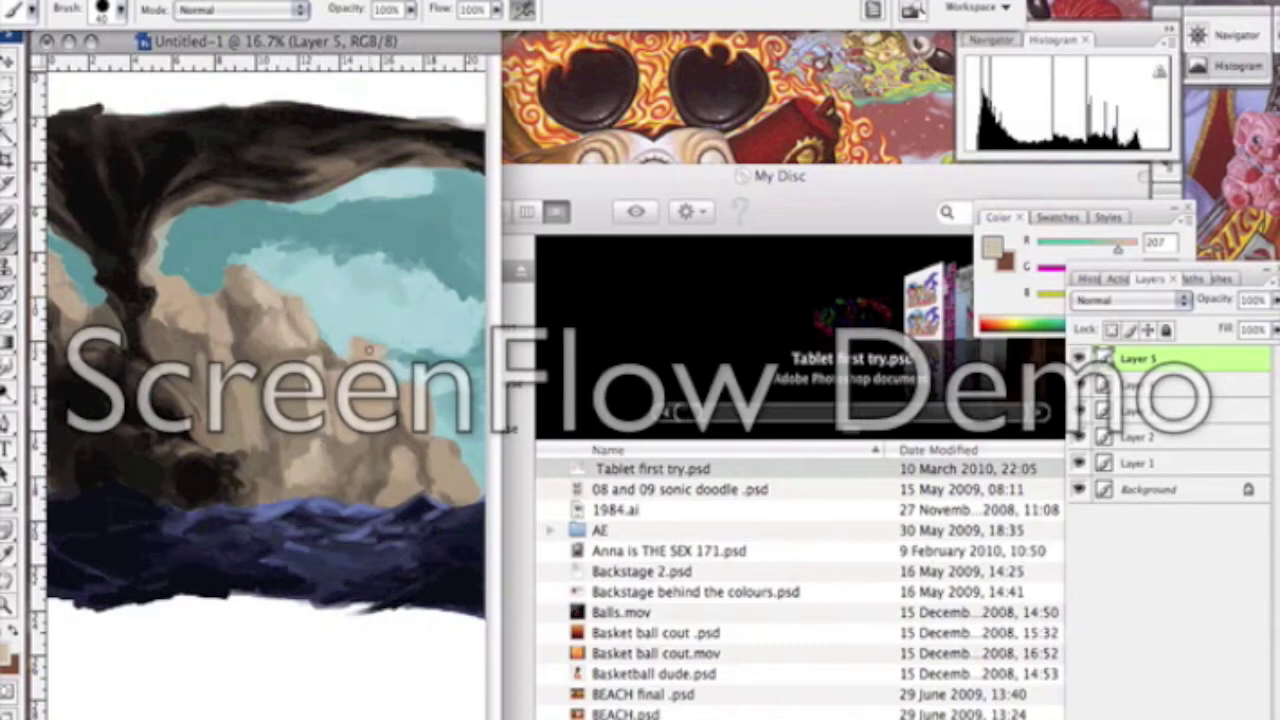
left_click_drag(405, 470, 365, 474)
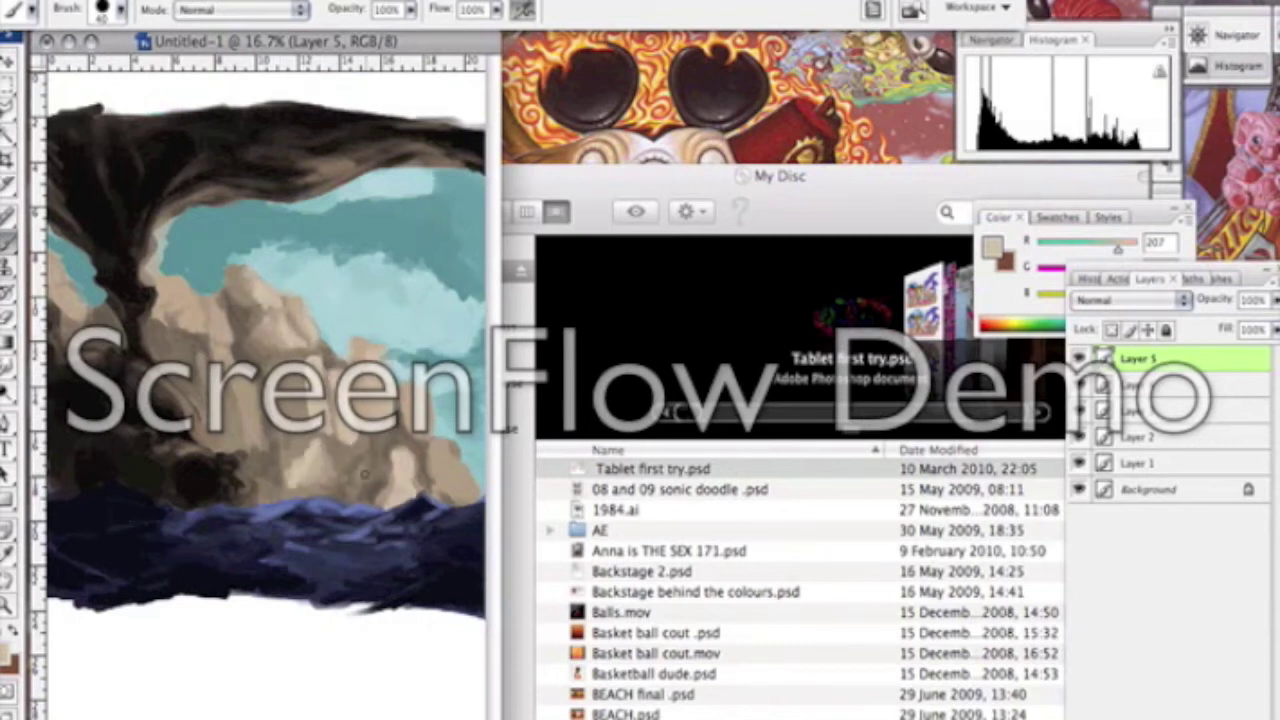
left_click_drag(468, 455, 451, 483)
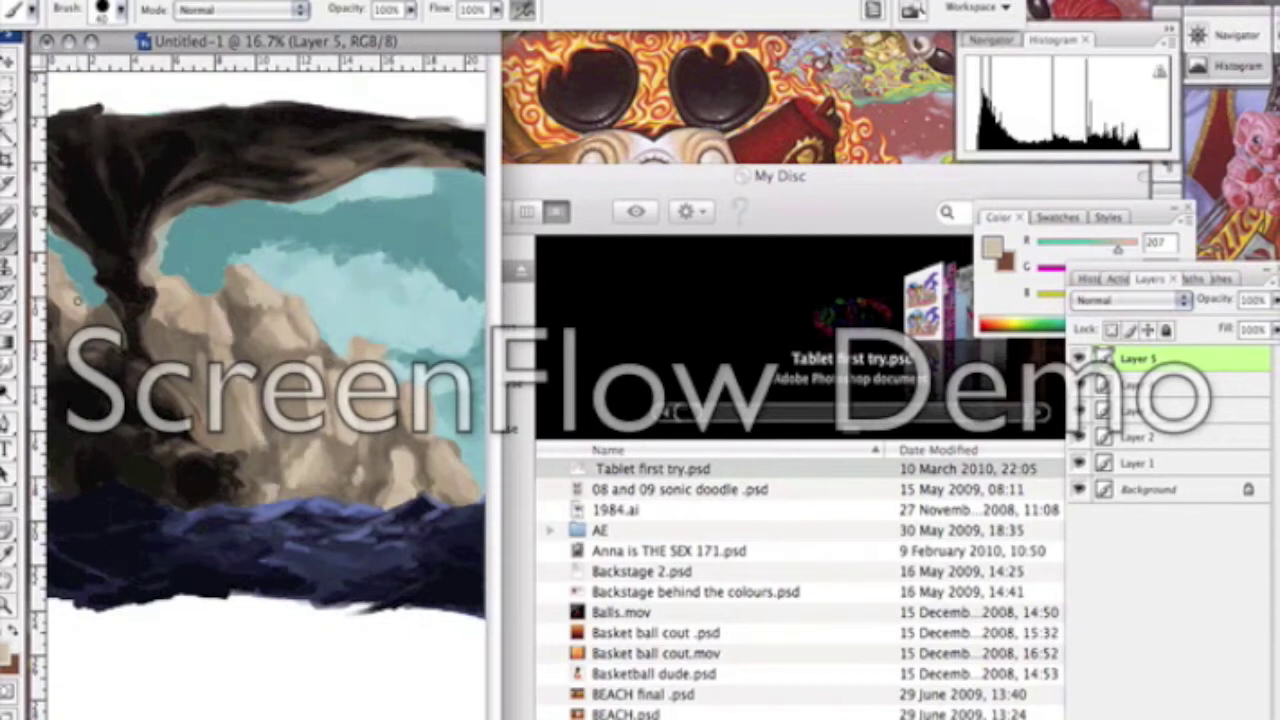
left_click(447, 283, "alt")
Step: Paint pale cyan clouds in the sky and lavender highlights on the water
mouse_move(427, 265)
left_mouse_down()
mouse_move(392, 260)
mouse_move(445, 300)
mouse_move(380, 290)
mouse_move(451, 328)
mouse_move(440, 340)
mouse_move(395, 315)
mouse_move(350, 320)
mouse_move(316, 268)
mouse_move(240, 250)
mouse_move(300, 276)
mouse_move(311, 250)
left_mouse_up()
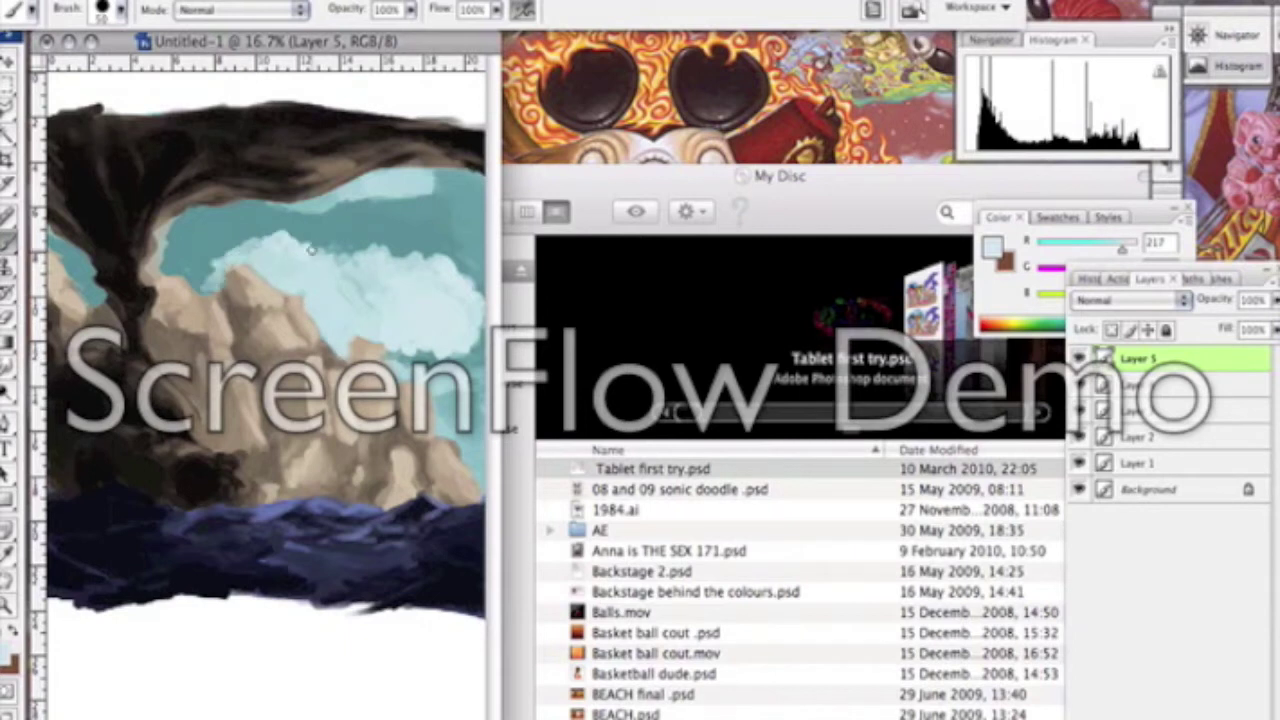
left_click_drag(421, 273, 450, 382)
mouse_move(366, 186)
left_mouse_down()
mouse_move(440, 178)
mouse_move(359, 196)
left_mouse_up()
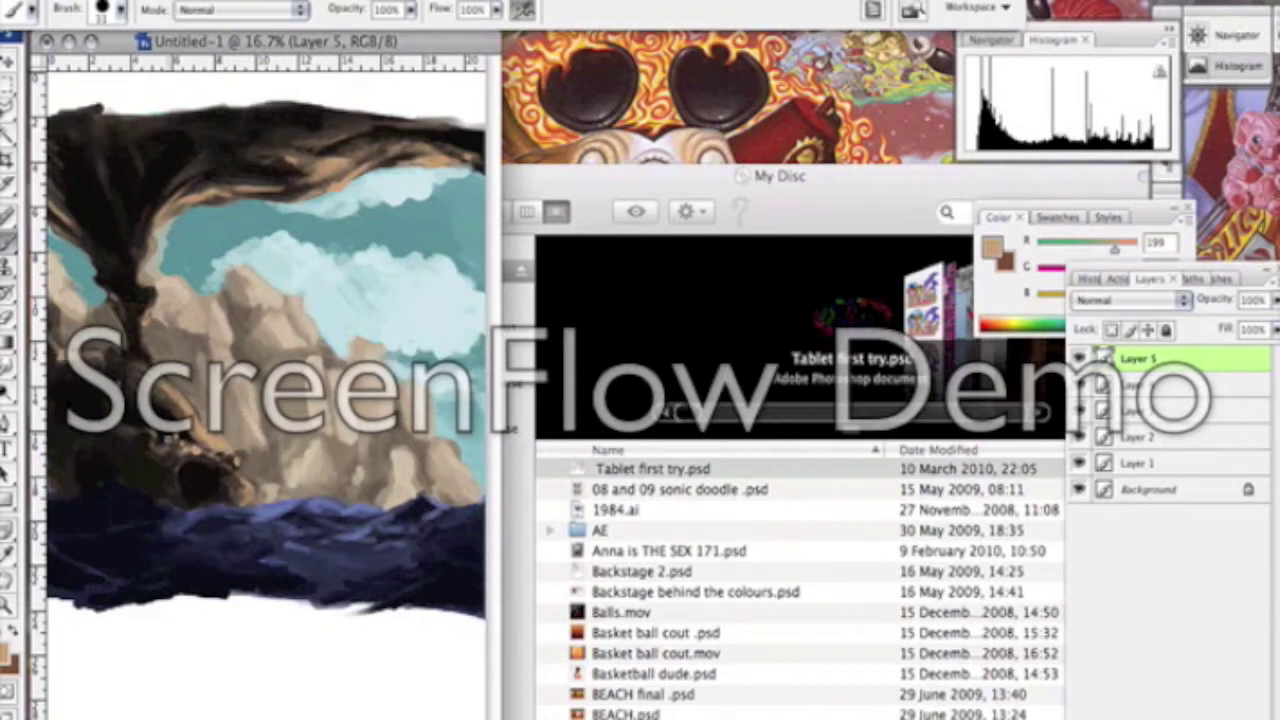
key("Return")
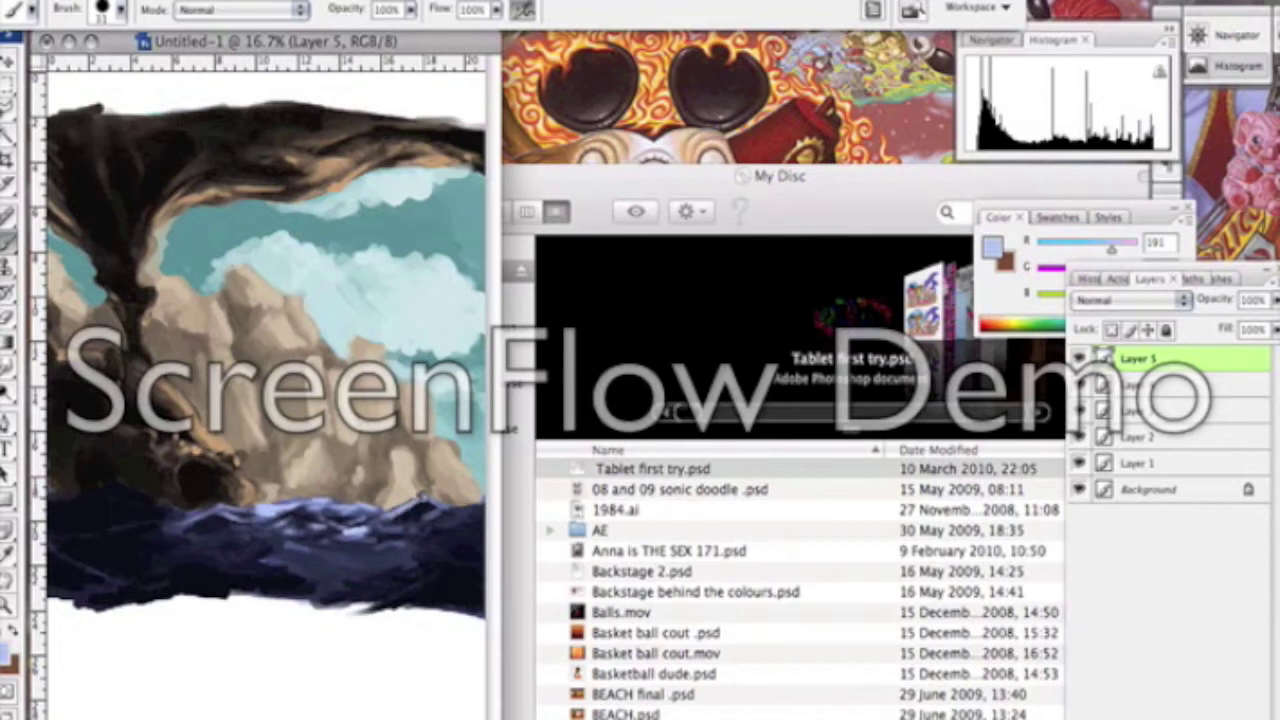
left_click_drag(440, 500, 362, 551)
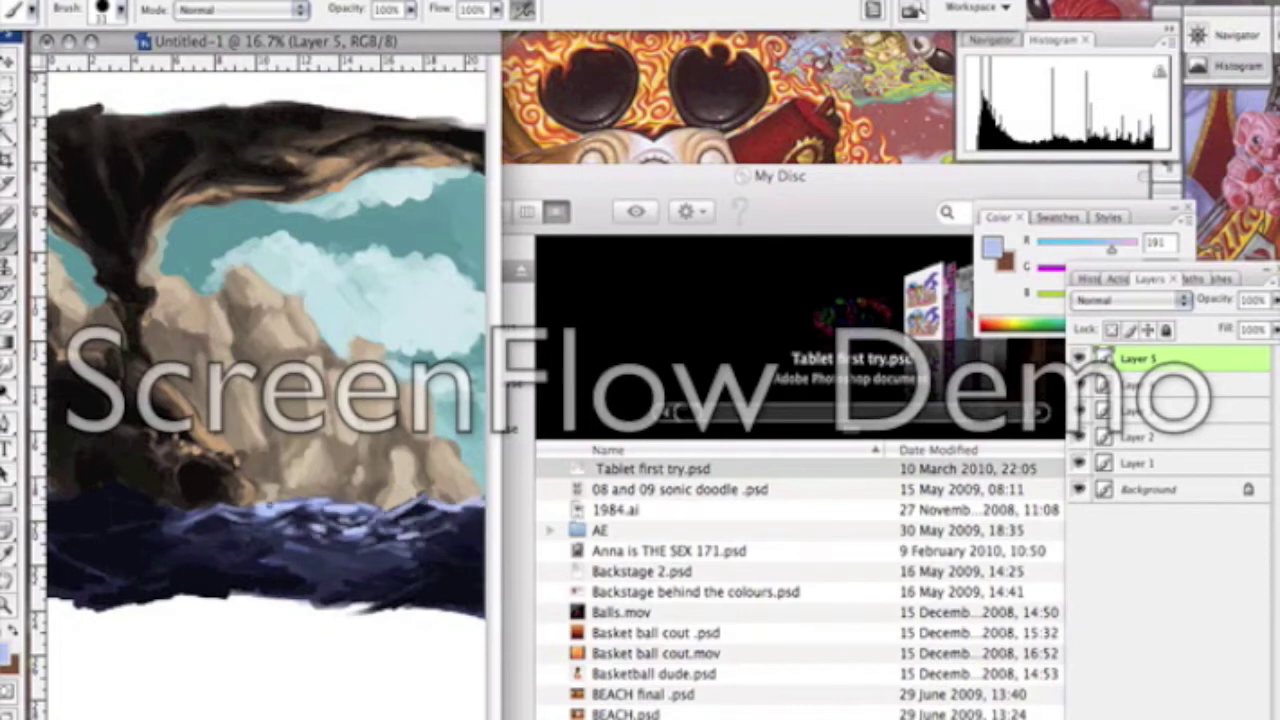
Step: Brighten the clouds with near-white strokes
left_click(8, 652)
key("Return")
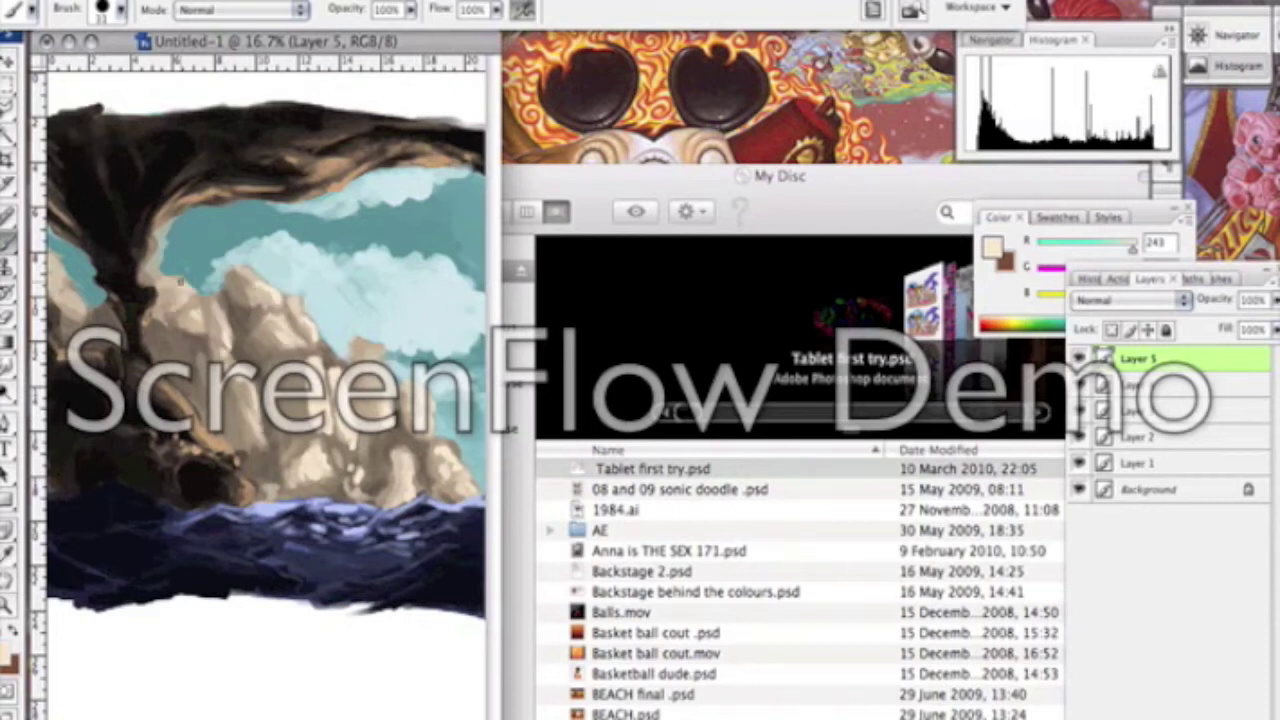
mouse_move(430, 300)
left_mouse_down()
mouse_move(478, 262)
mouse_move(464, 319)
mouse_move(340, 280)
left_mouse_up()
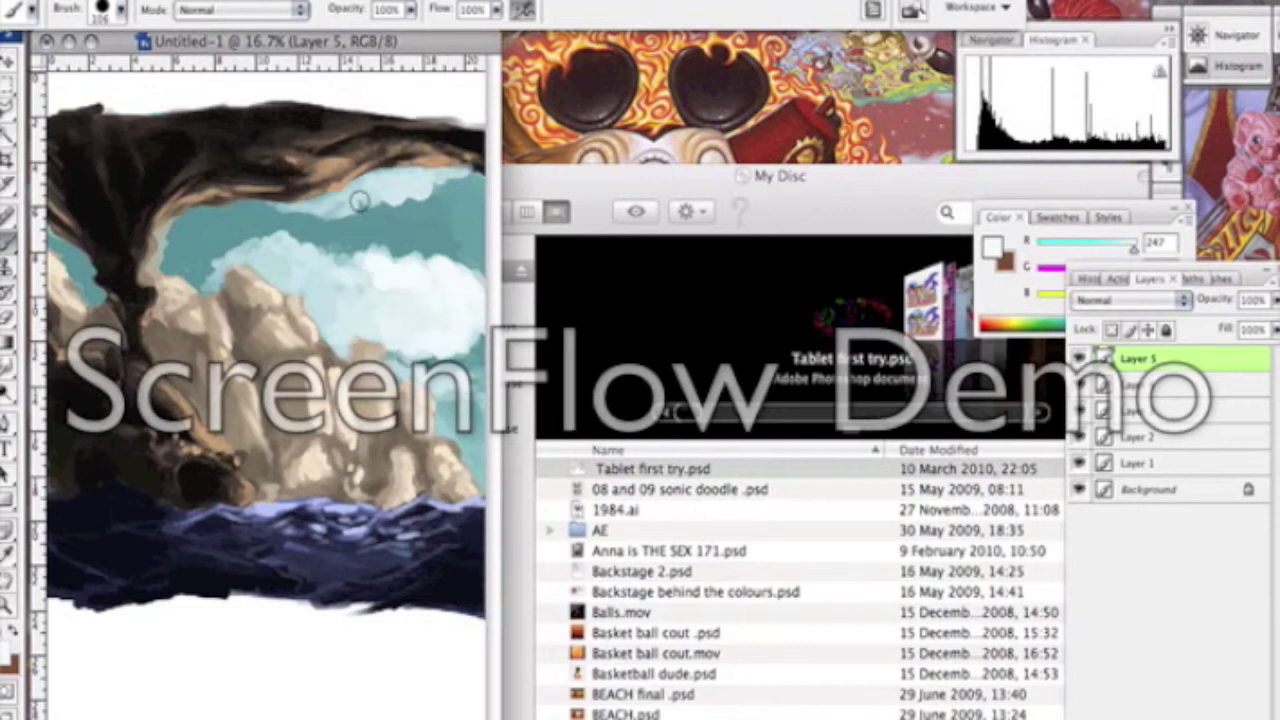
left_click_drag(460, 180, 290, 205)
left_click_drag(320, 245, 304, 258)
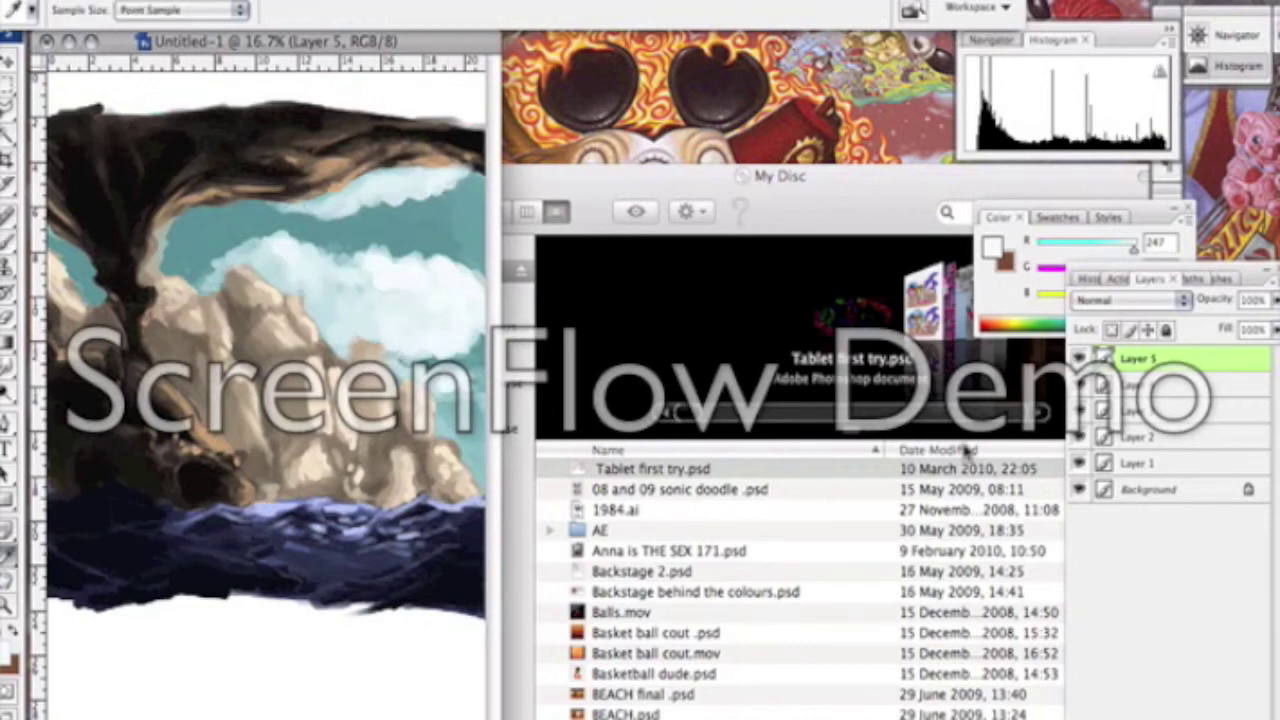
Step: Create Layer 6 and pick a tan paint colour
key("ctrl+shift+alt+n")
left_click(212, 284, "alt")
right_click(212, 284)
key("Escape")
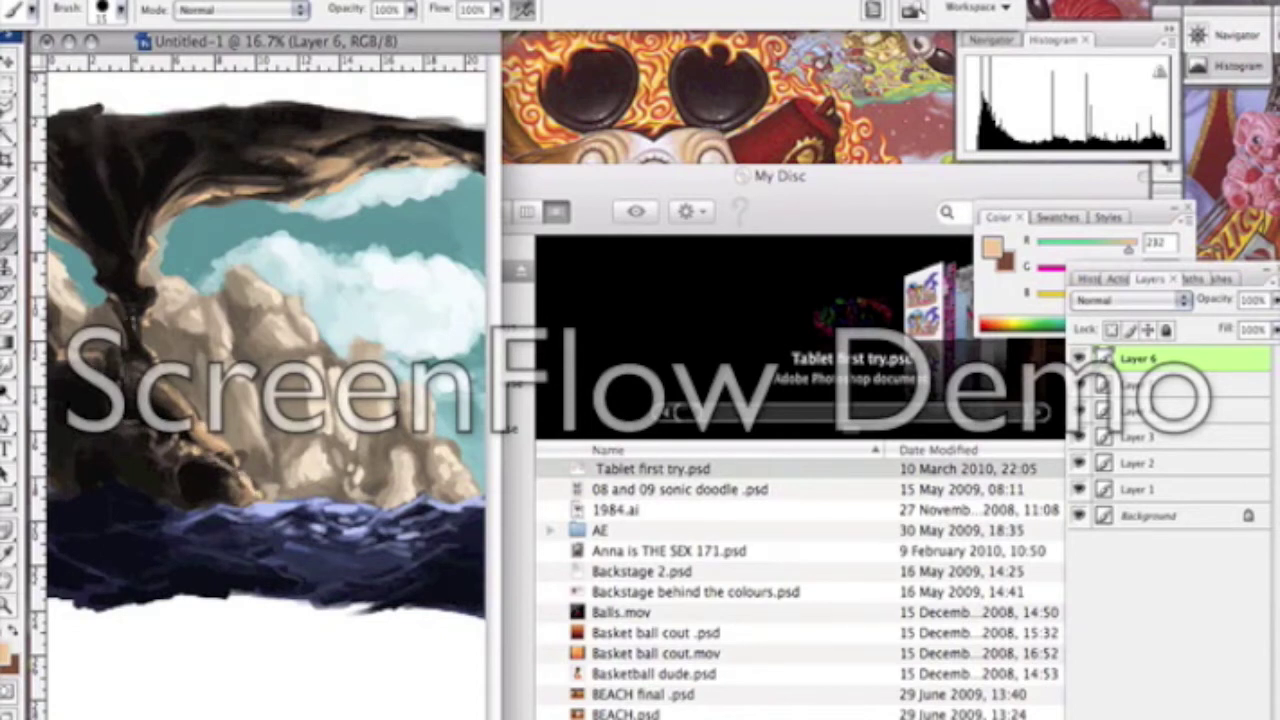
Step: Paint light blue highlights on the sea
left_click(991, 247)
left_click(300, 510)
key("Return")
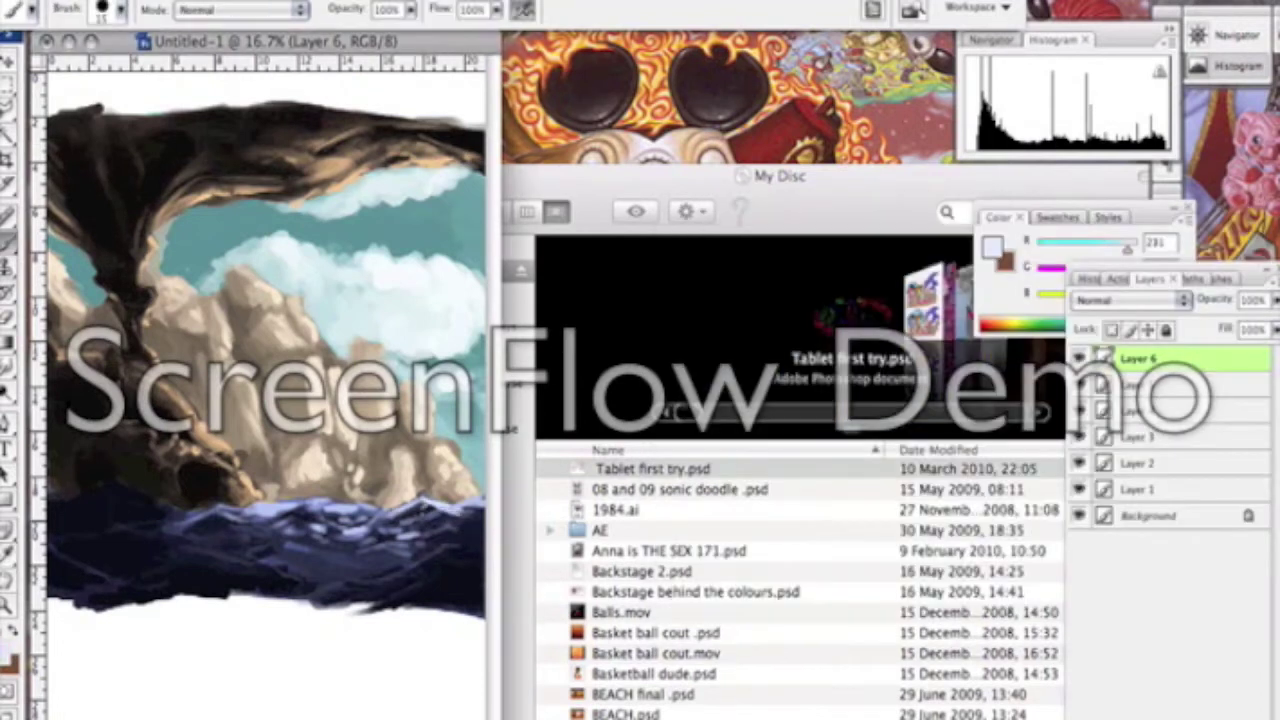
left_click_drag(290, 520, 228, 502)
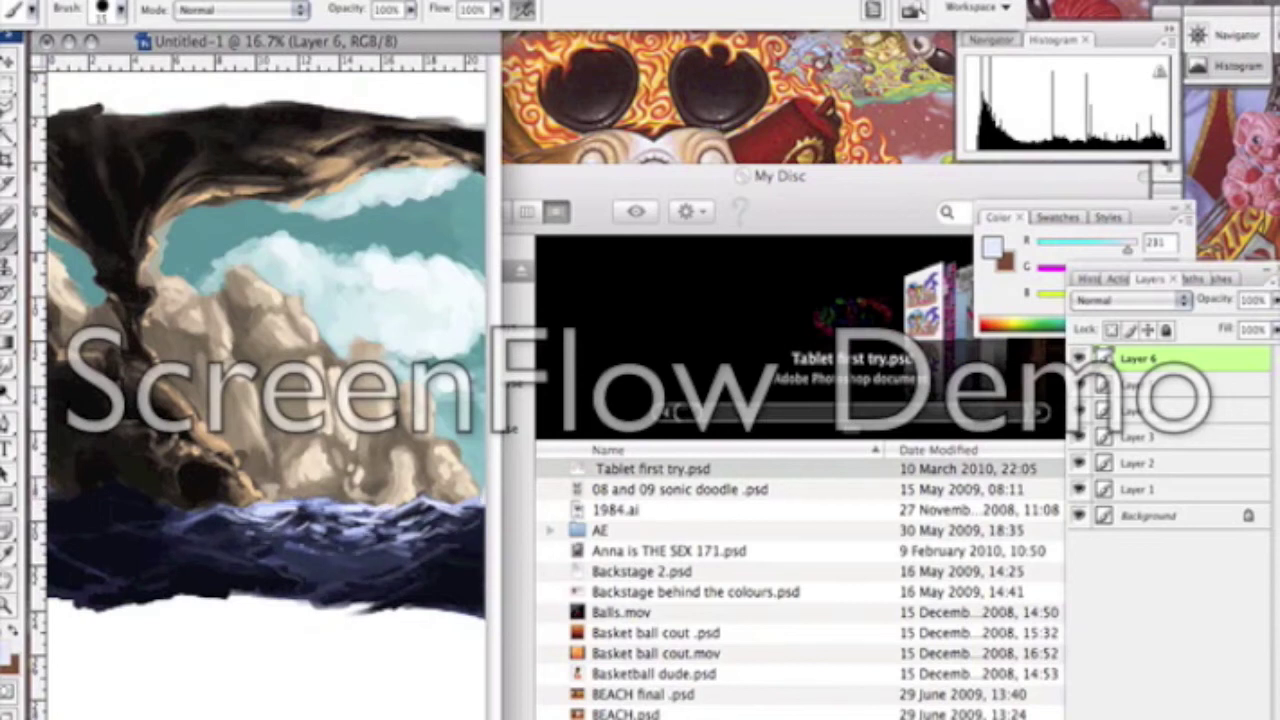
Step: Add pale peach highlights to the rocks
left_click(9, 655)
left_click(70, 268)
key("Return")
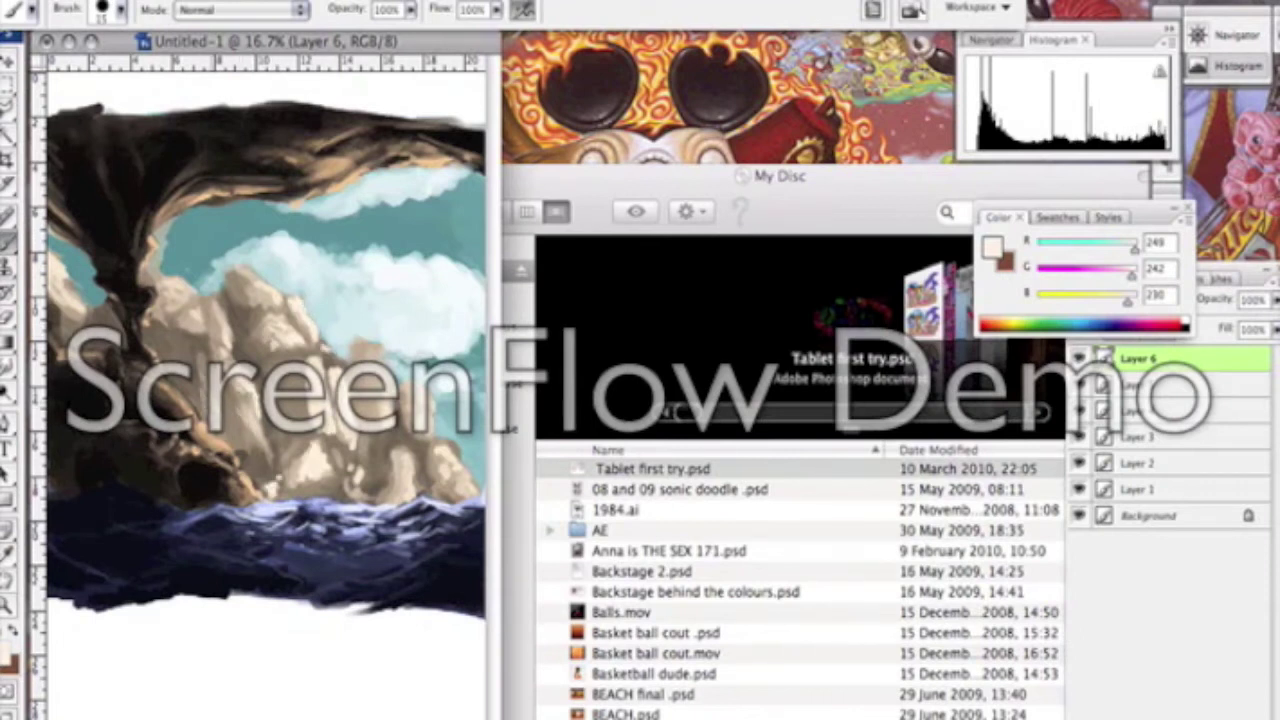
left_click_drag(186, 285, 195, 324)
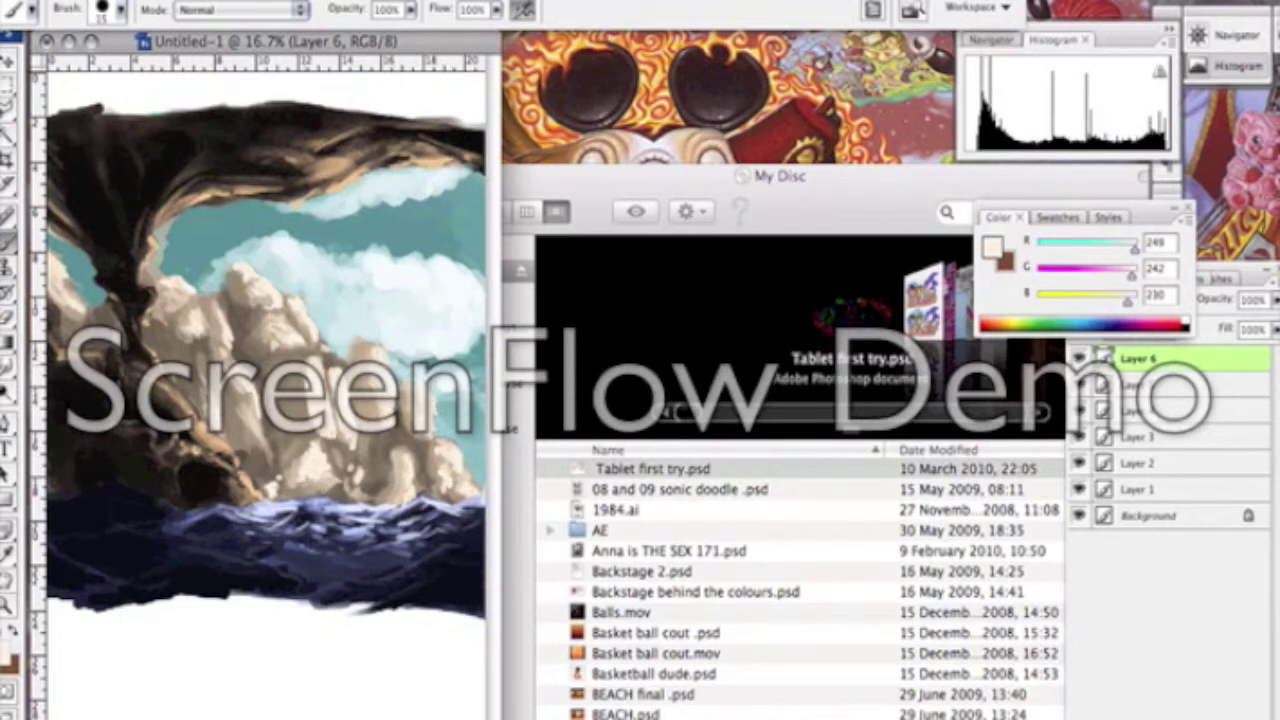
Step: Brighten the middle and upper clouds with pure white strokes
left_click(991, 247)
left_click(706, 271)
left_click(1214, 249)
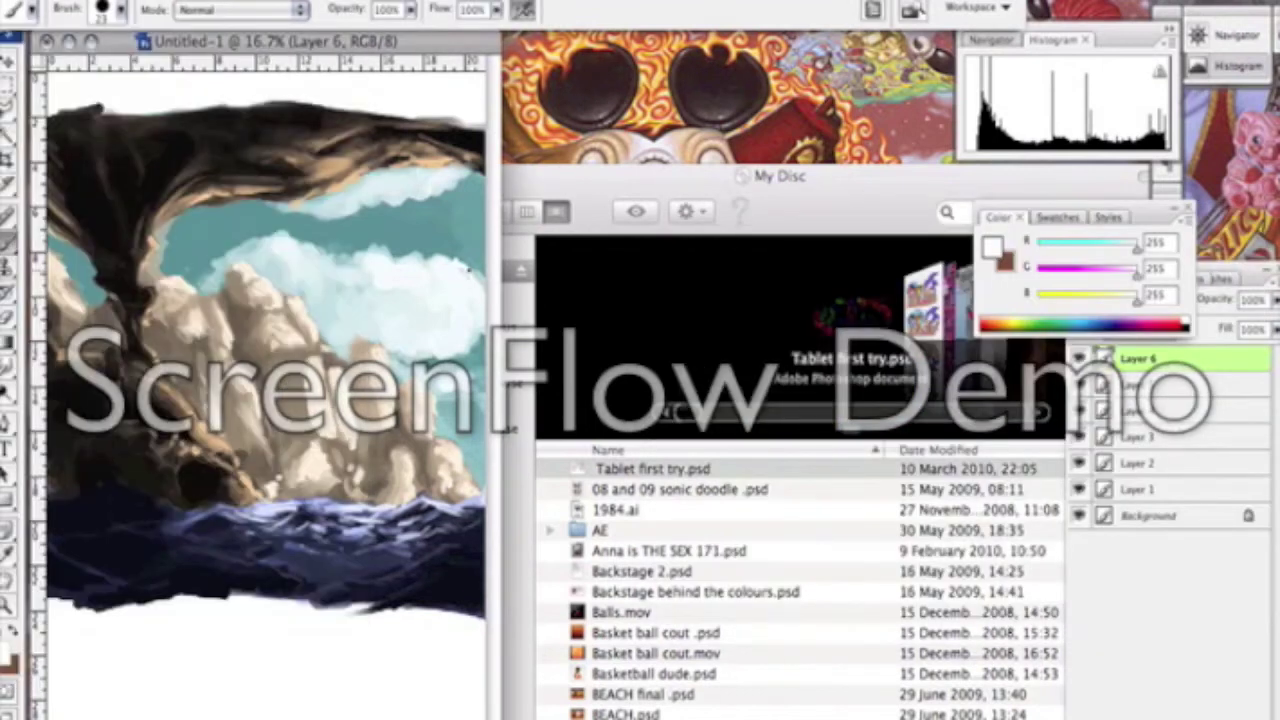
mouse_move(474, 270)
left_mouse_down()
mouse_move(348, 317)
mouse_move(299, 263)
left_mouse_up()
mouse_move(458, 178)
left_mouse_down()
mouse_move(215, 235)
mouse_move(172, 264)
mouse_move(67, 256)
left_mouse_up()
Step: On new Layer 7, lay teal sky paint over the clouds
key("ctrl+shift+alt+n")
left_click(8, 652)
left_click(1220, 249)
left_click(110, 8)
mouse_move(289, 231)
left_mouse_down()
mouse_move(349, 242)
mouse_move(287, 214)
mouse_move(367, 232)
left_mouse_up()
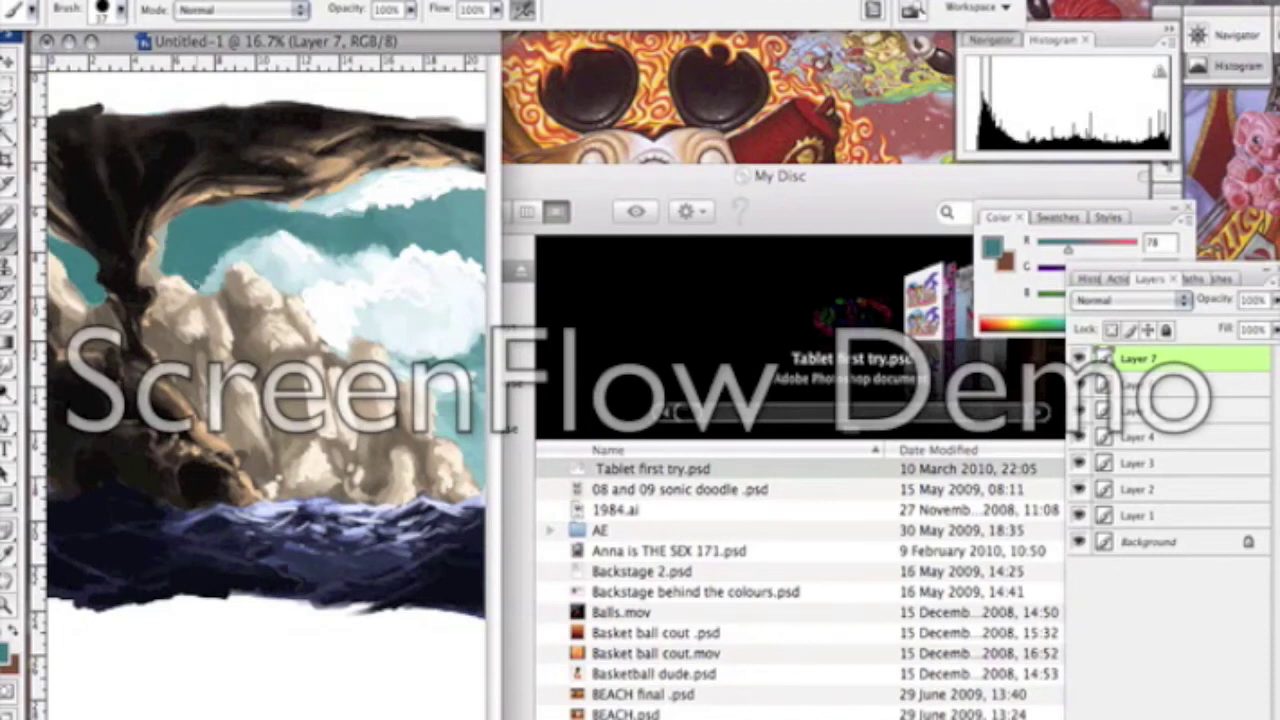
mouse_move(250, 238)
left_mouse_down()
mouse_move(427, 230)
mouse_move(340, 206)
mouse_move(263, 274)
mouse_move(300, 285)
mouse_move(351, 262)
mouse_move(265, 270)
mouse_move(255, 250)
mouse_move(355, 292)
mouse_move(360, 315)
mouse_move(392, 304)
mouse_move(401, 284)
left_mouse_up()
Step: Shape the left, upper and right clouds with darker teal
left_click(991, 246)
left_click(1195, 249)
mouse_move(270, 210)
left_mouse_down()
mouse_move(100, 295)
mouse_move(60, 245)
left_mouse_up()
left_click_drag(170, 280, 228, 242)
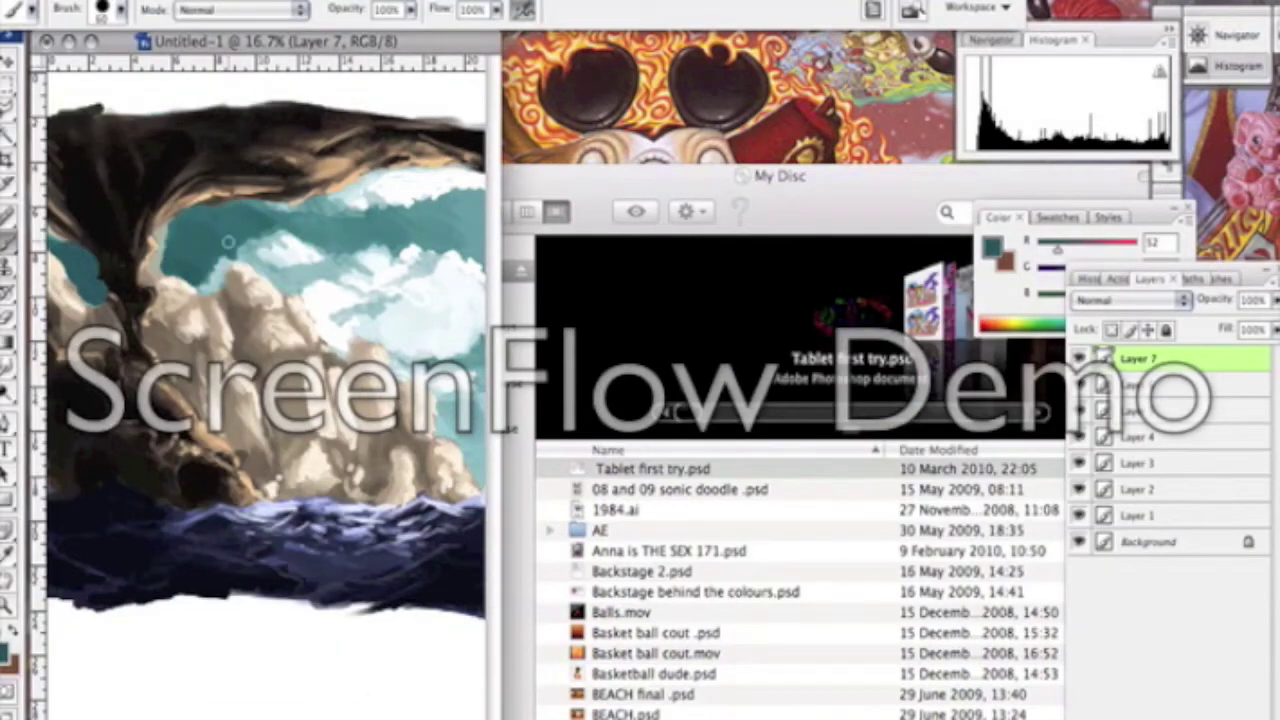
left_click_drag(304, 232, 440, 225)
mouse_move(461, 379)
left_mouse_down()
mouse_move(423, 263)
mouse_move(349, 348)
mouse_move(295, 305)
mouse_move(405, 175)
mouse_move(216, 219)
mouse_move(261, 204)
left_mouse_up()
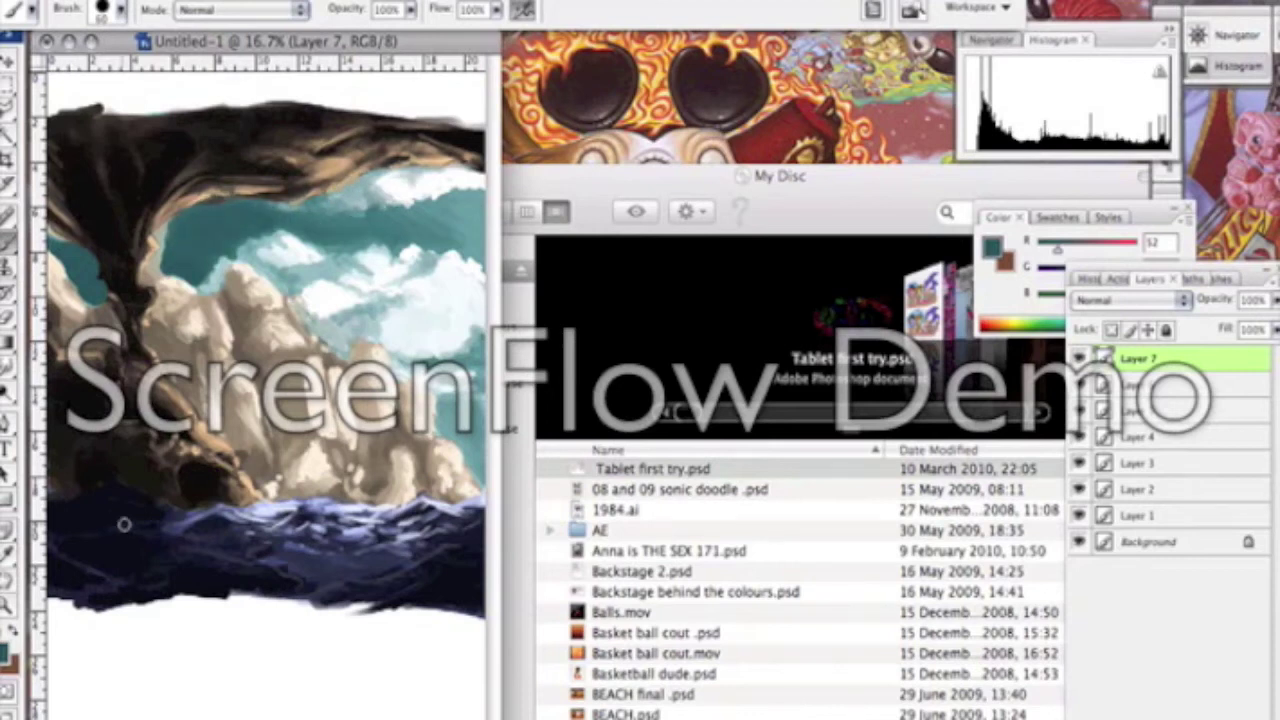
Step: Lighten the sky along the cliff's right edge with pale teal
left_click(991, 247)
left_click(814, 430)
left_click(1143, 251)
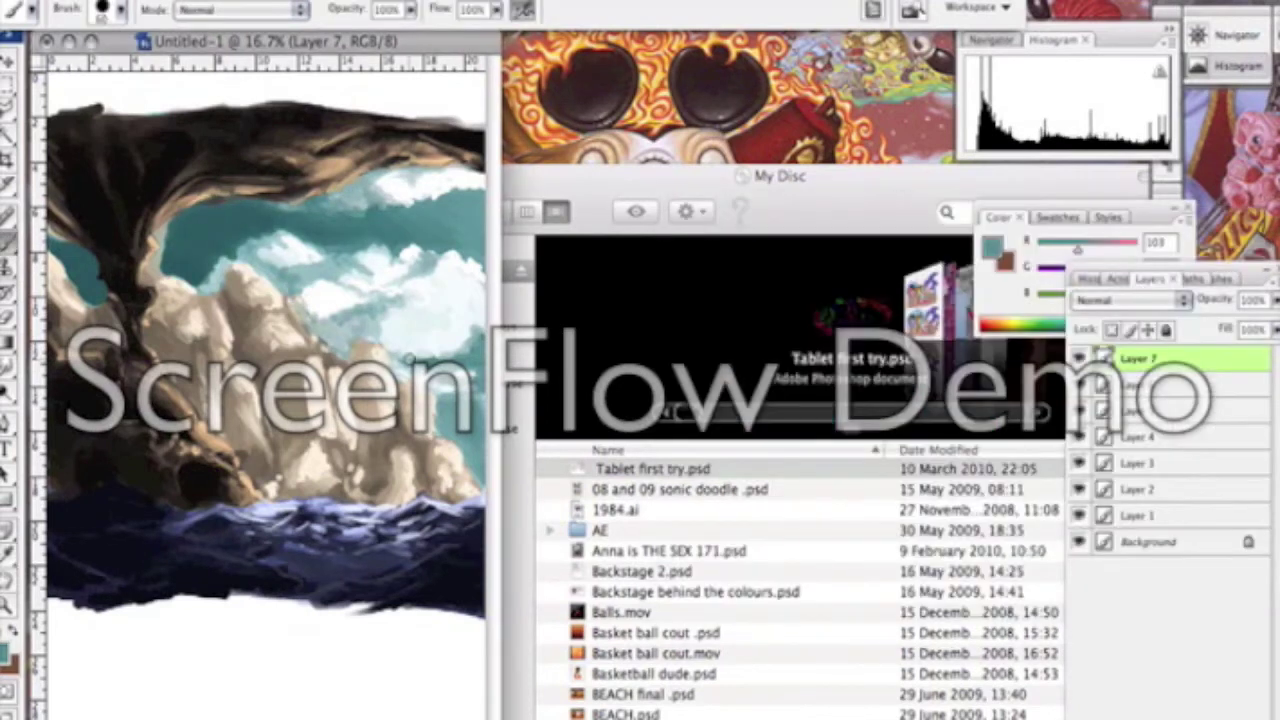
right_click(478, 400)
left_click(470, 440, "alt")
left_click_drag(477, 424, 484, 388)
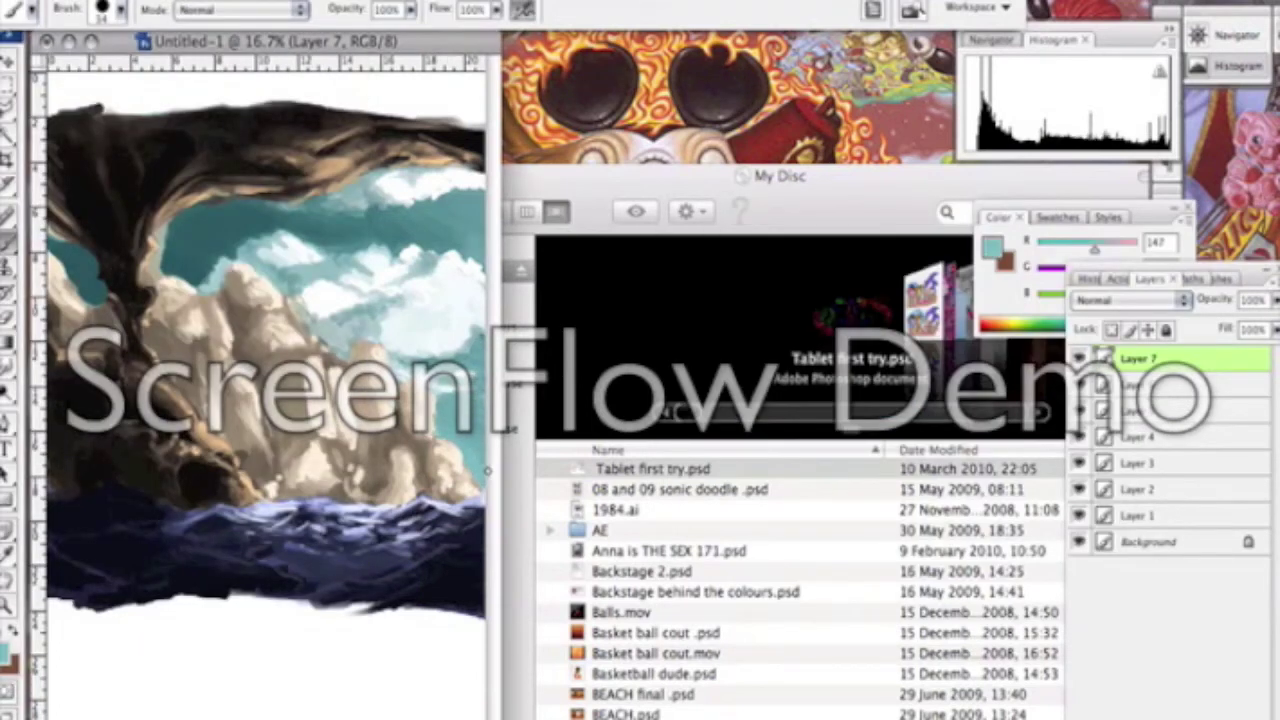
left_click(992, 246)
key("Return")
mouse_move(470, 469)
left_mouse_down()
mouse_move(440, 415)
mouse_move(482, 386)
mouse_move(480, 420)
left_mouse_up()
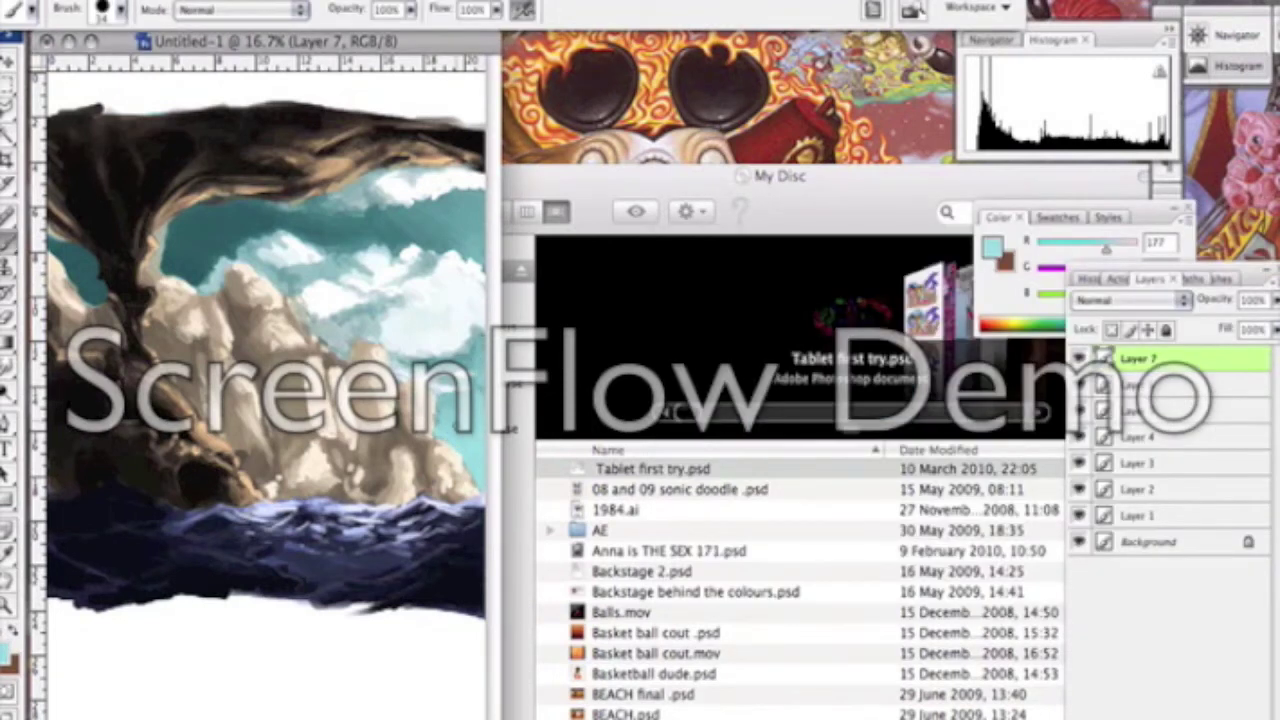
left_click_drag(480, 349, 450, 335)
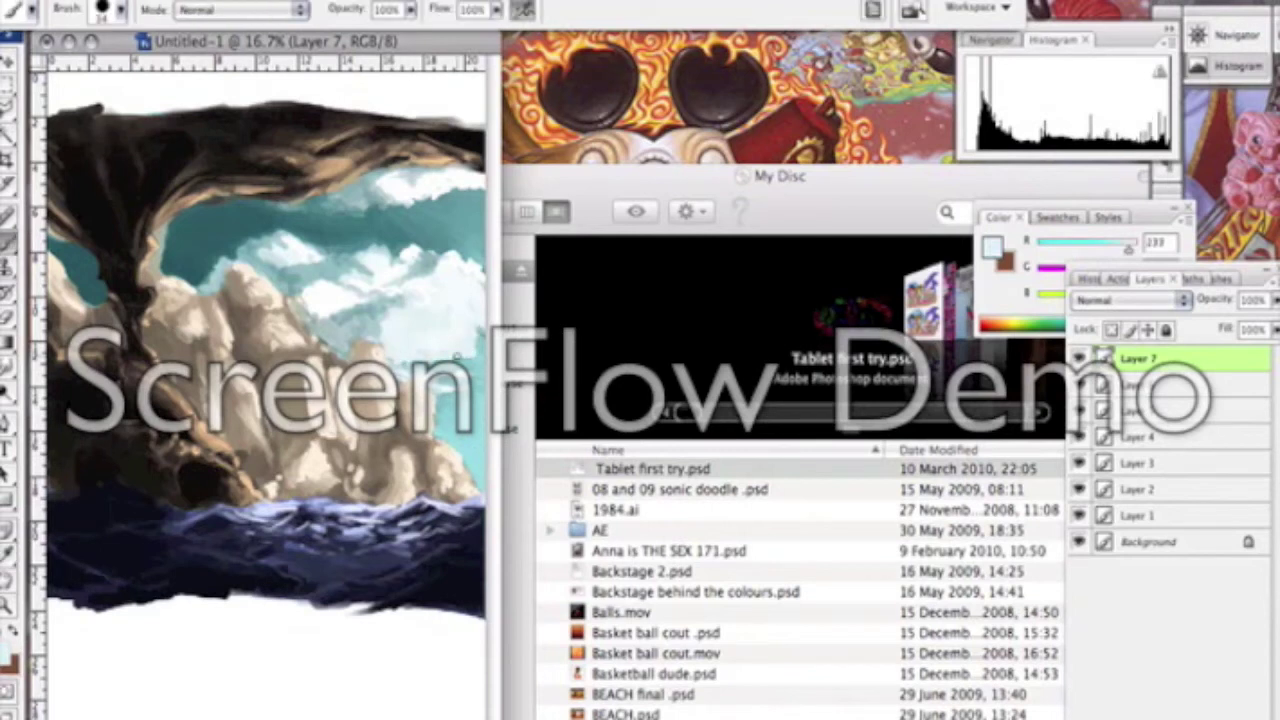
Step: Sample a dark brown from the rocks as the paint colour
left_click(450, 340, "alt")
left_click(991, 246)
left_click(1124, 281)
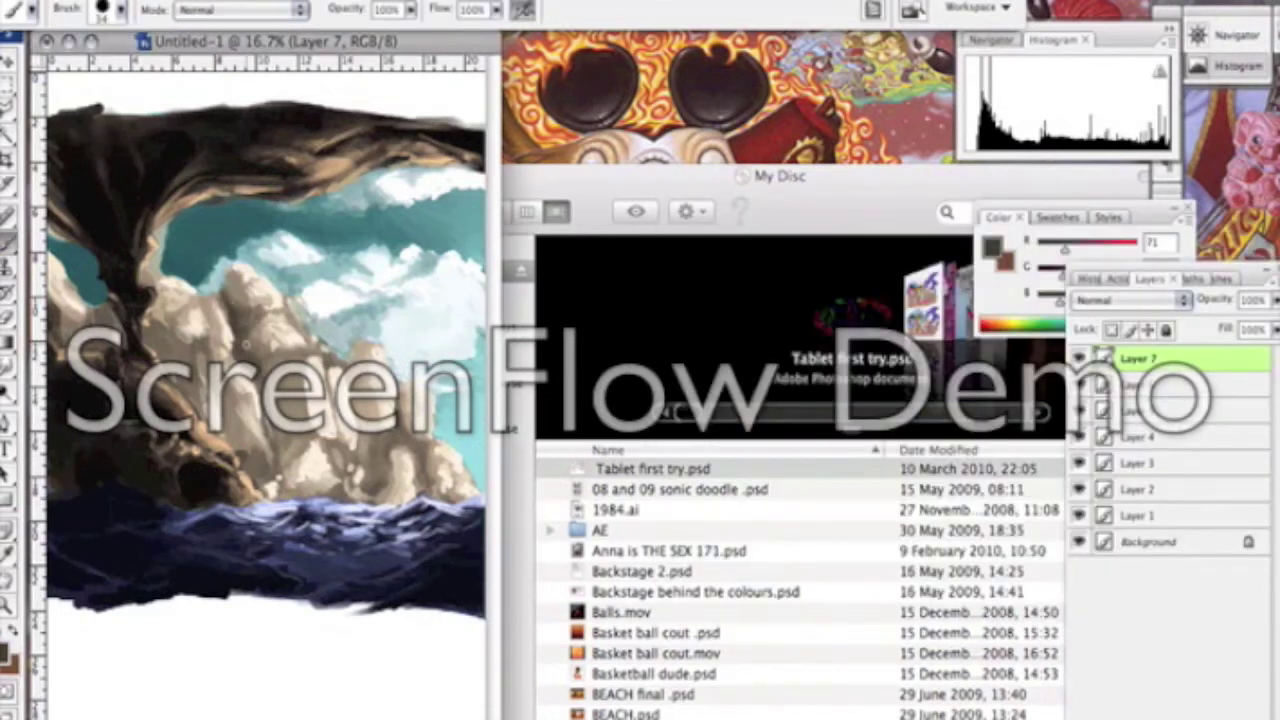
Step: Paint dark shading strokes up the cliff and across the lower cliff
left_click_drag(290, 436, 276, 348)
left_click_drag(278, 445, 332, 375)
mouse_move(266, 476)
left_mouse_down()
mouse_move(251, 405)
mouse_move(158, 348)
mouse_move(156, 330)
mouse_move(100, 318)
left_mouse_up()
left_click_drag(215, 332, 170, 312)
left_click_drag(242, 450, 234, 410)
left_click_drag(379, 490, 380, 446)
mouse_move(424, 494)
left_mouse_down()
mouse_move(414, 450)
mouse_move(380, 442)
left_mouse_up()
mouse_move(350, 500)
left_mouse_down()
mouse_move(346, 455)
mouse_move(366, 388)
left_mouse_up()
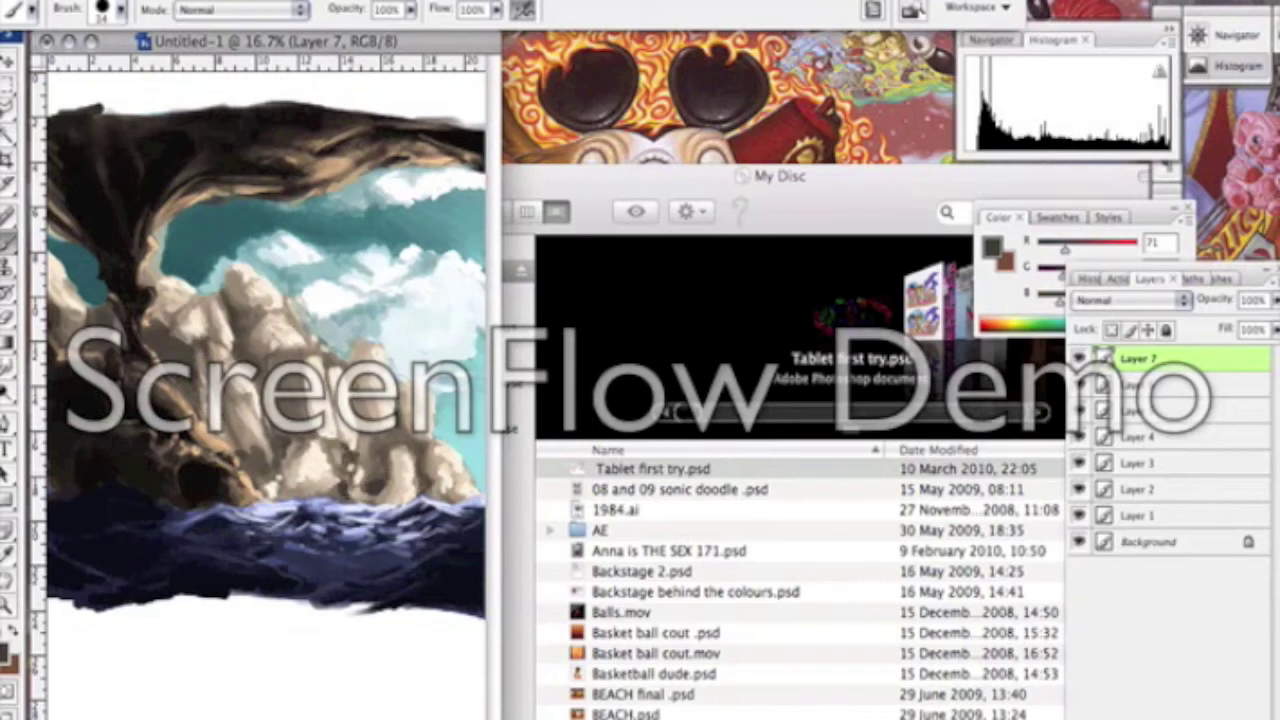
Step: Switch to a darker brown and darken the lower-right cliff and rock
left_click(992, 247)
left_click(1175, 251)
left_click_drag(420, 495, 414, 450)
left_click_drag(400, 424, 396, 398)
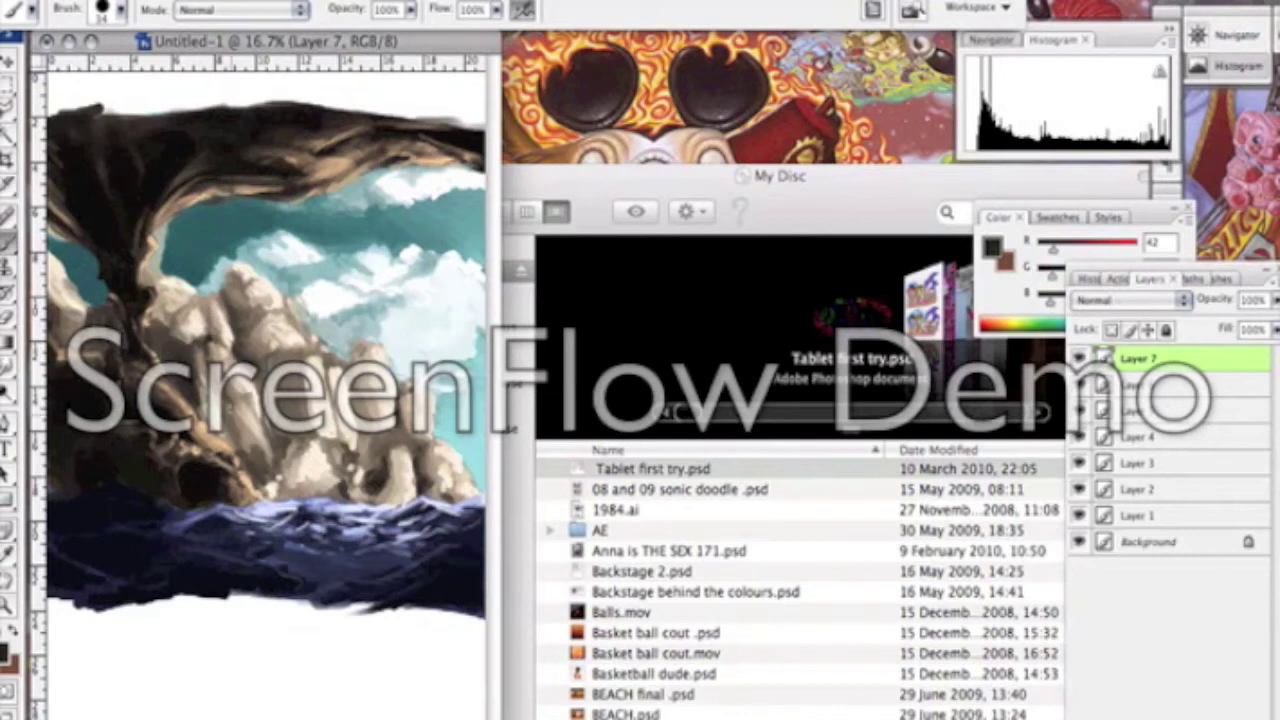
left_click_drag(275, 436, 270, 474)
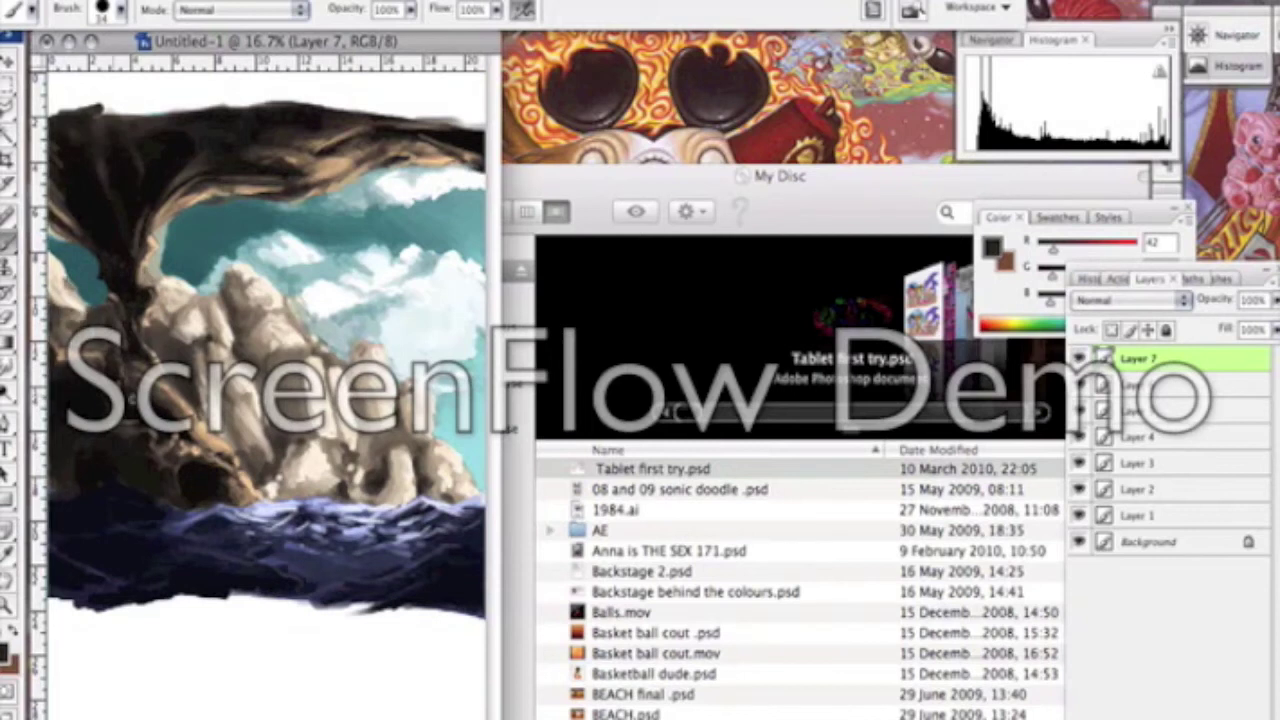
Step: Add sampled light peach highlights on the rocks and grey-blue into the clouds
left_click(278, 300, "alt")
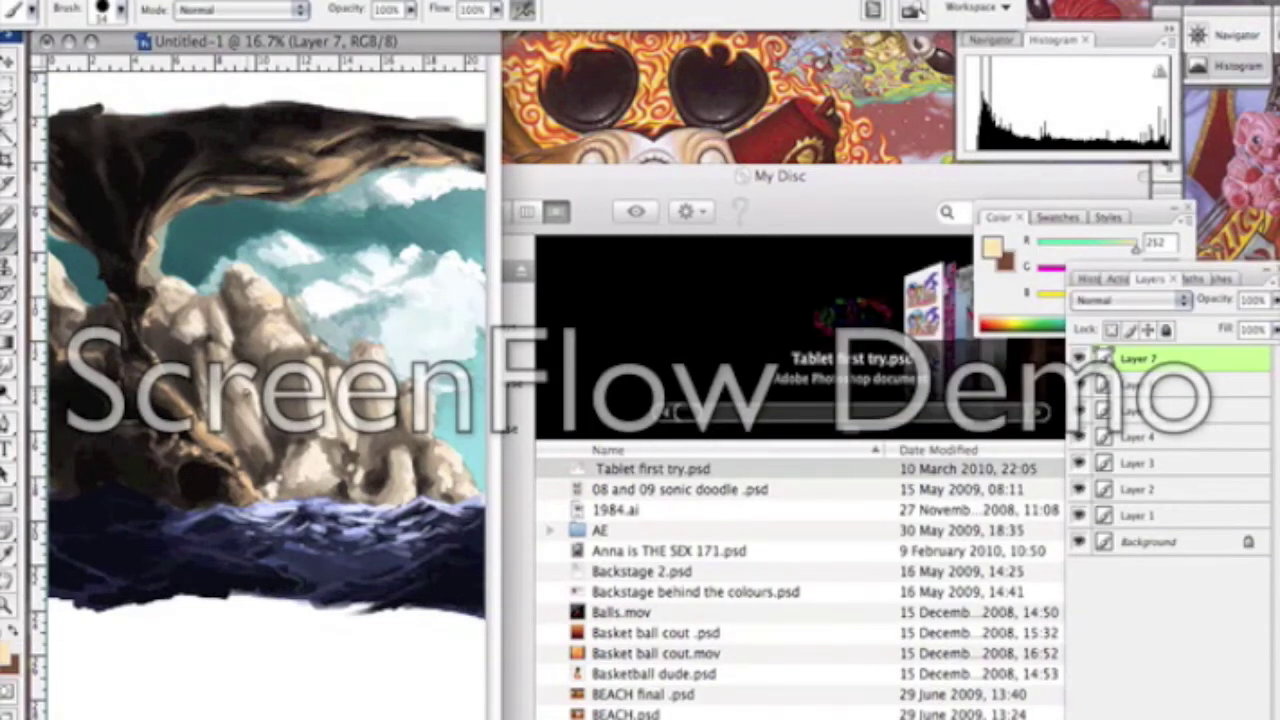
left_click_drag(183, 295, 166, 303)
left_click_drag(412, 452, 398, 492)
left_click(408, 405, "alt")
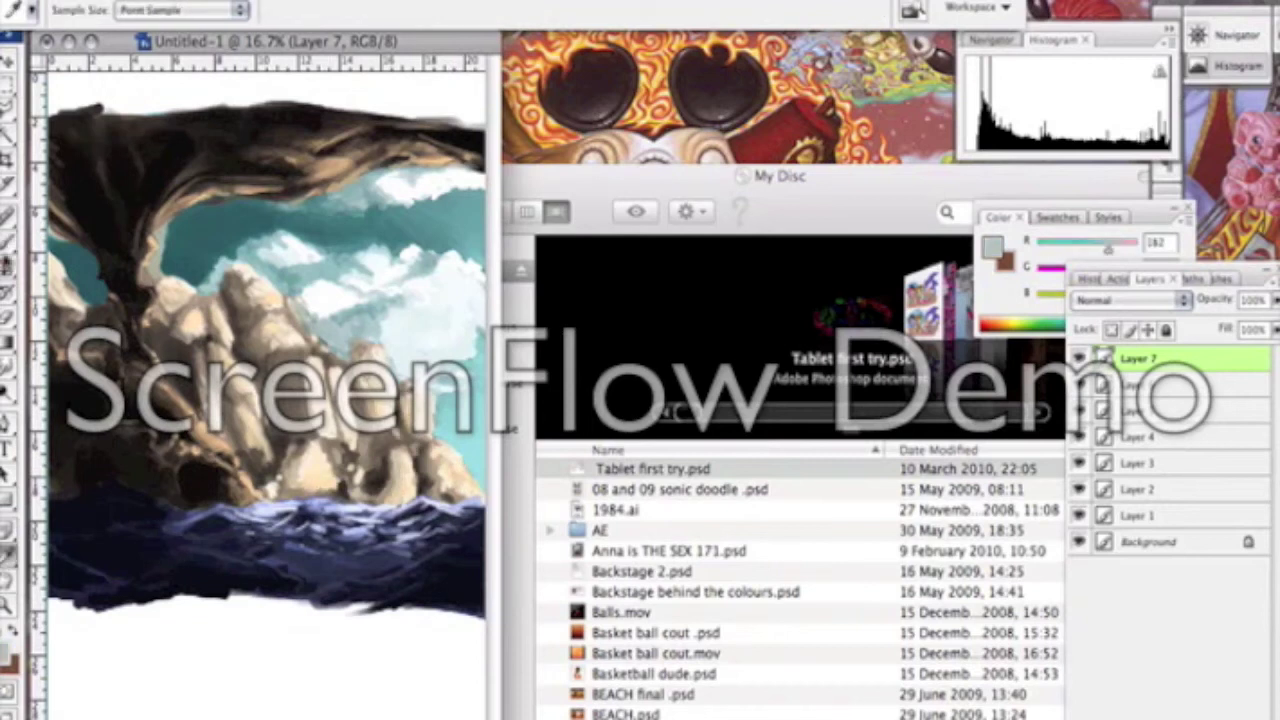
left_click_drag(411, 354, 393, 327)
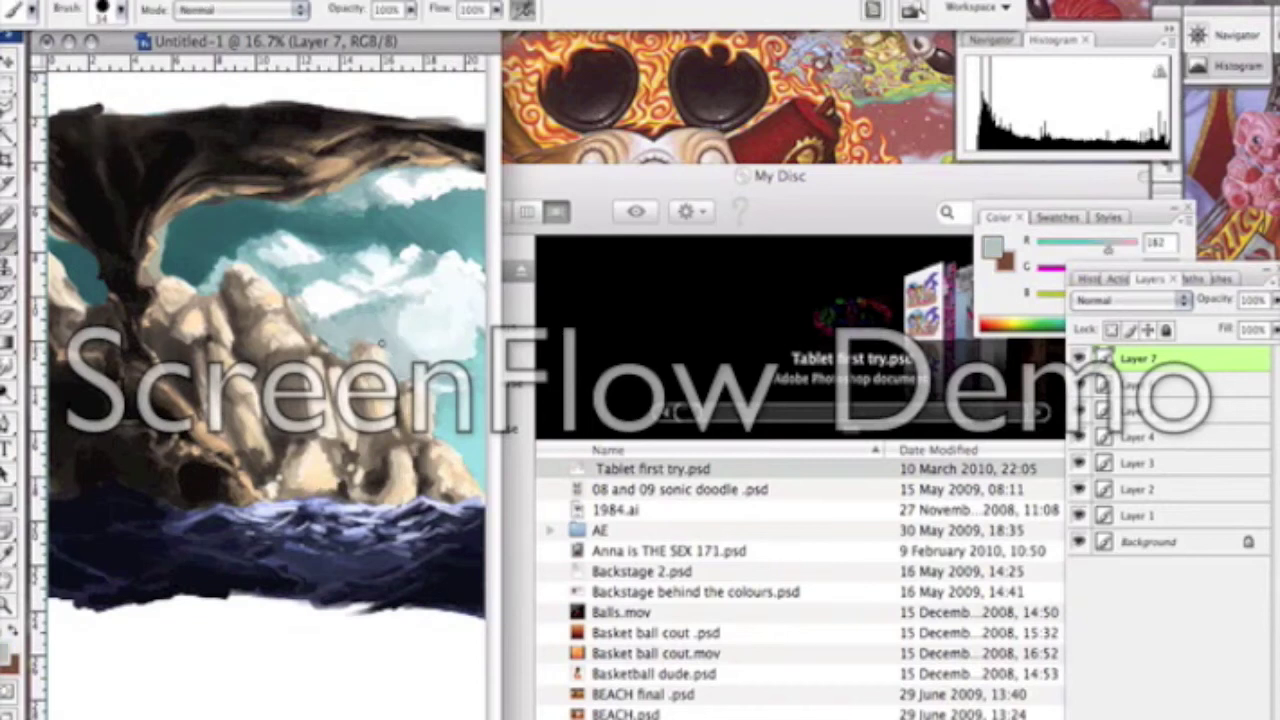
Step: Brighten the clouds with light sky blue sampled from the painting
left_click(341, 344, "alt")
key("alt")
left_click(97, 465, "alt")
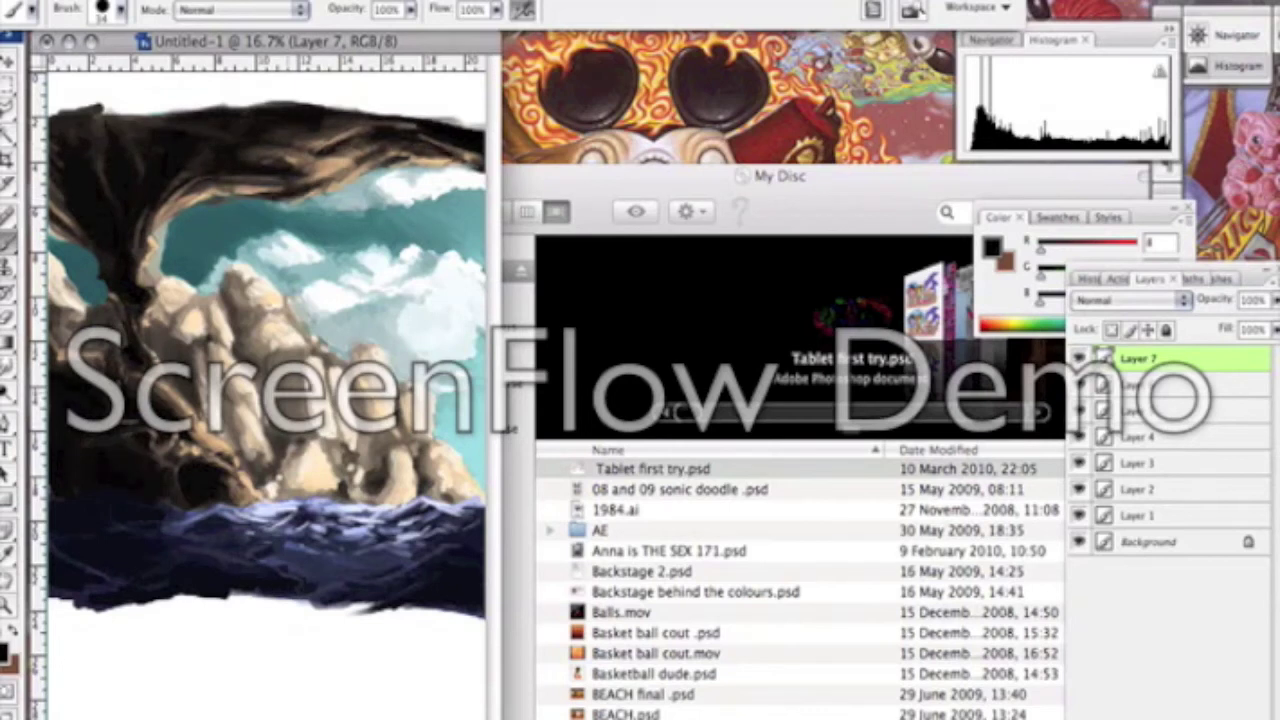
left_click(476, 330, "alt")
left_click_drag(166, 275, 276, 248)
left_click_drag(414, 206, 486, 196)
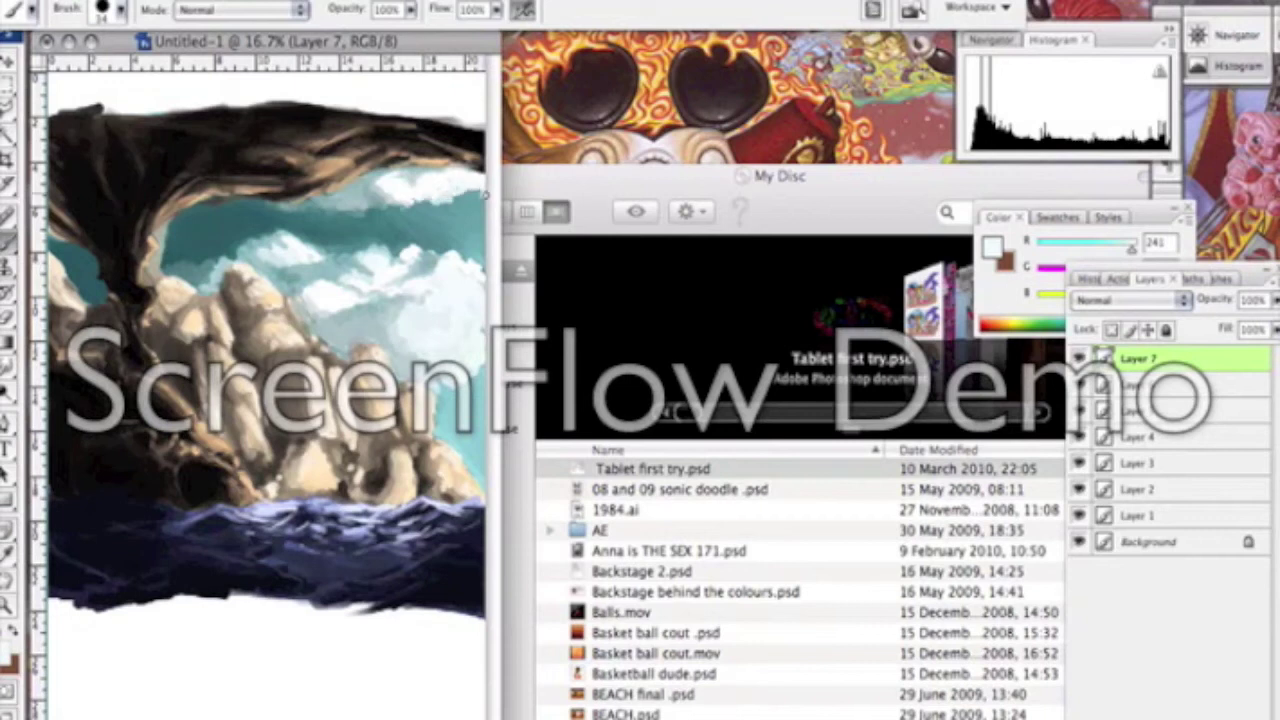
Step: Paint sampled dark teal among the clouds, then shade the rock face and left edge dark
left_click(62, 295, "alt")
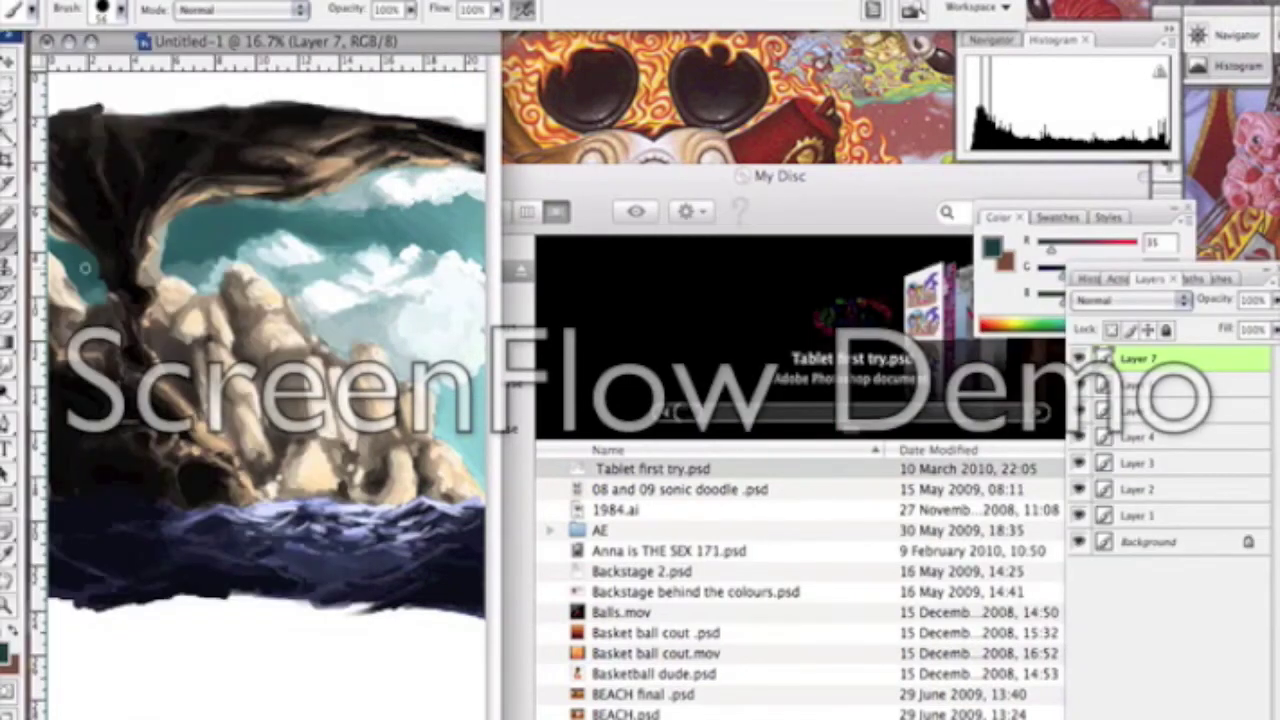
left_click_drag(85, 268, 94, 298)
left_click_drag(165, 252, 236, 248)
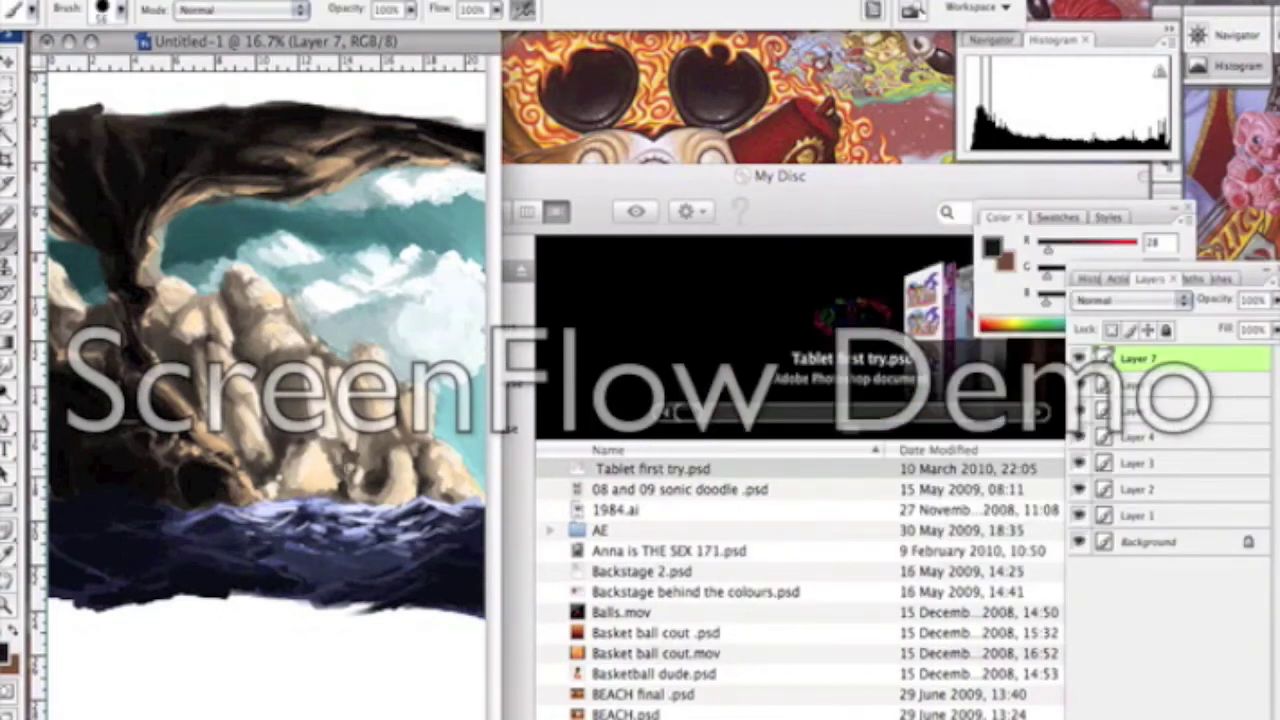
left_click_drag(240, 330, 258, 390)
left_click_drag(208, 300, 185, 357)
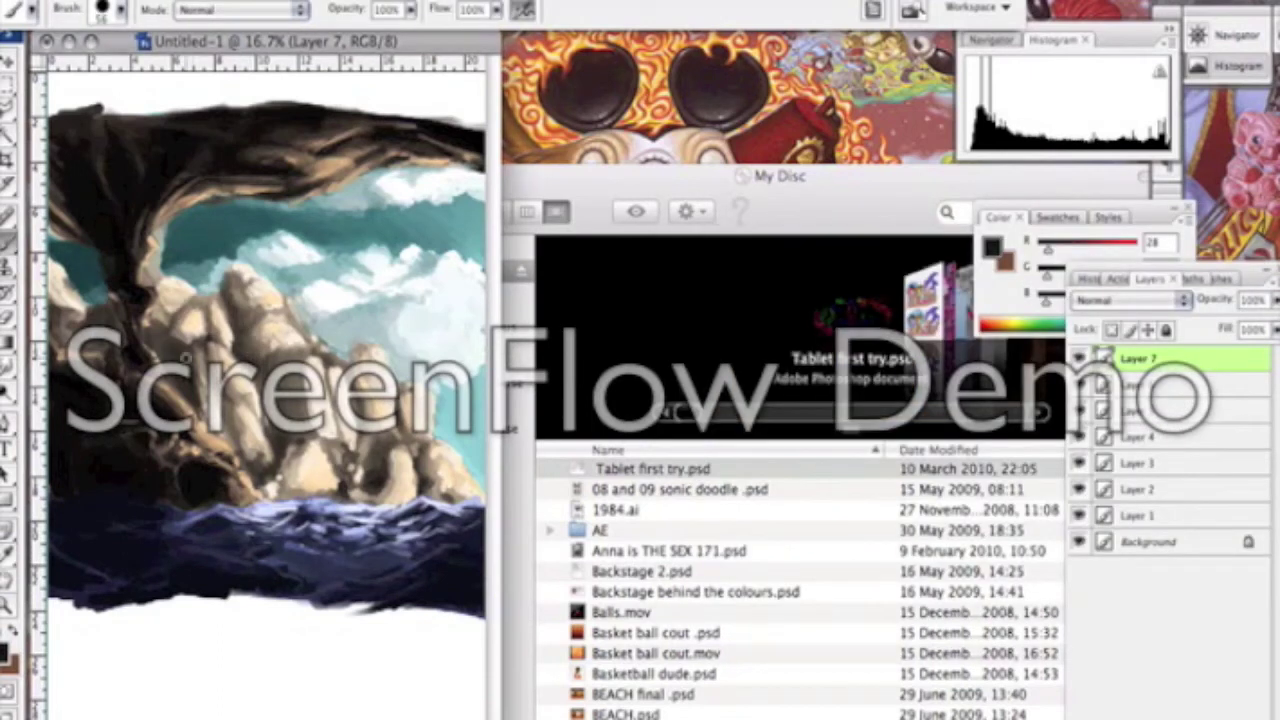
left_click_drag(58, 335, 74, 286)
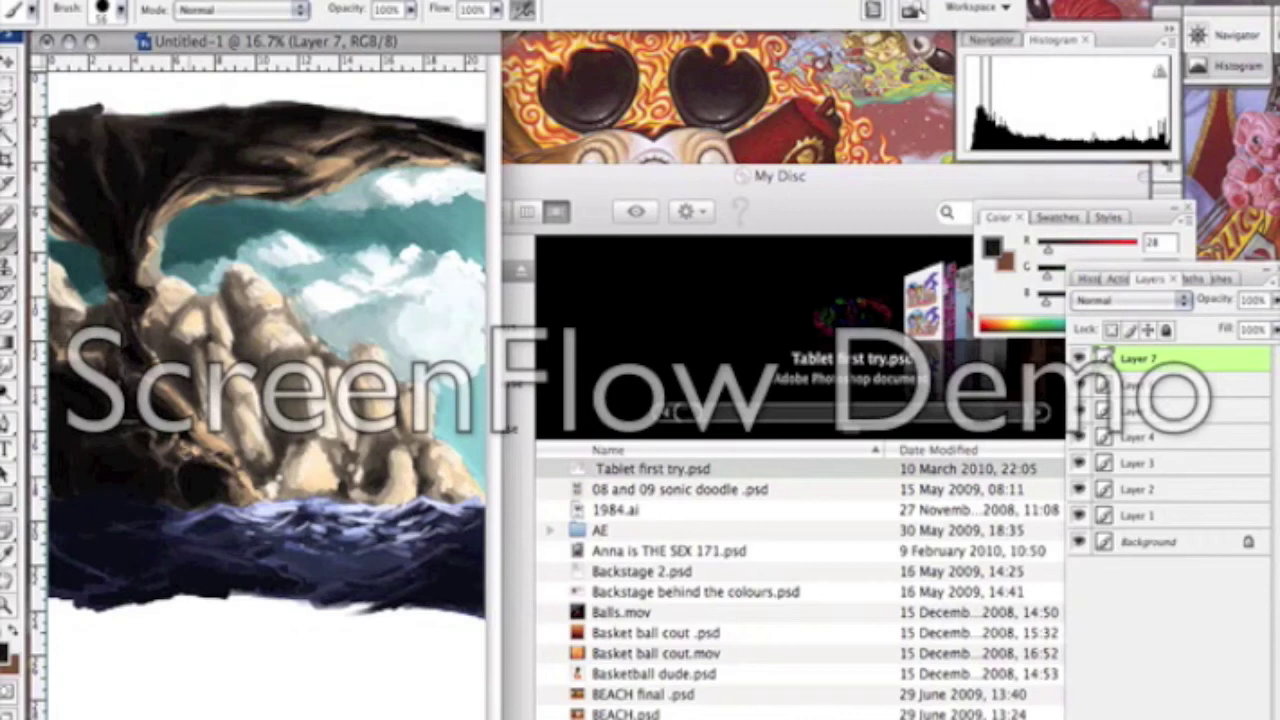
Step: Pick a beige colour, add new Layer 8, and set brush opacity to about 63%
left_click(8, 652)
key("Return")
key("ctrl+shift+alt+n")
left_click(120, 9)
key("Return")
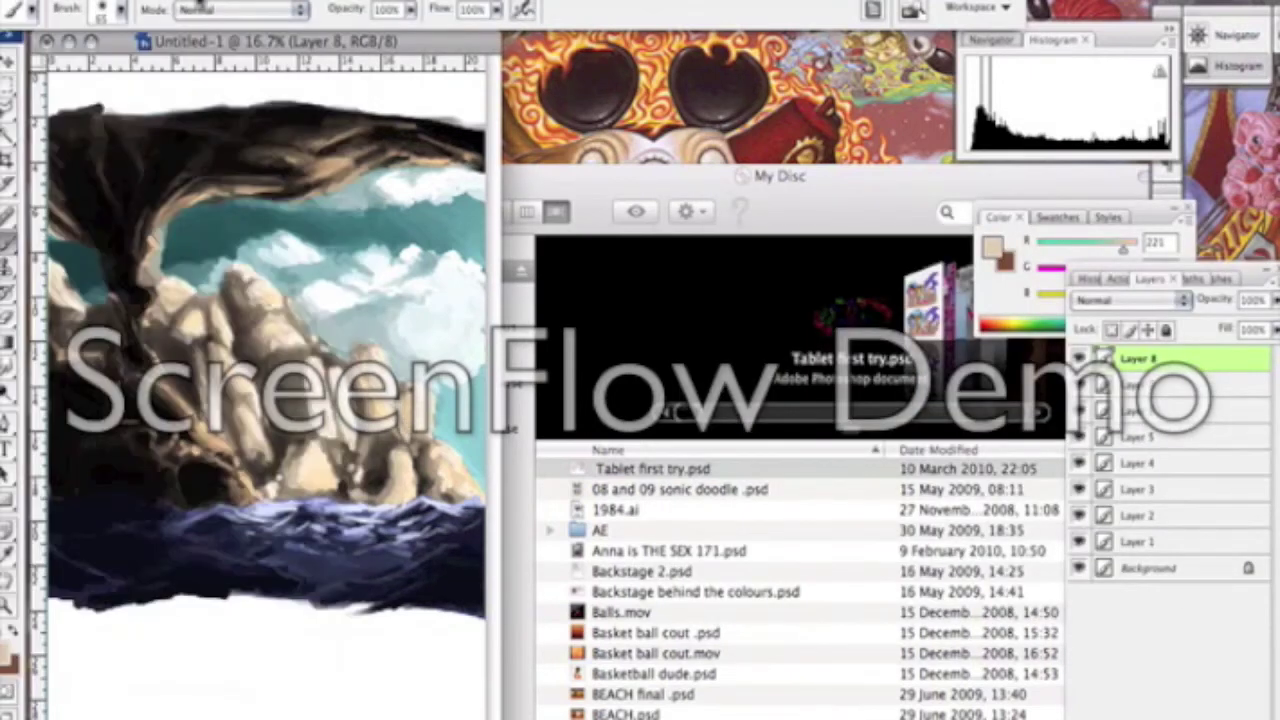
left_click_drag(410, 9, 385, 22)
Step: Glaze faint beige over the water and cliffs at 11% brush opacity
mouse_move(430, 492)
left_mouse_down()
mouse_move(400, 440)
mouse_move(375, 470)
mouse_move(258, 507)
left_mouse_up()
left_click_drag(410, 9, 380, 22)
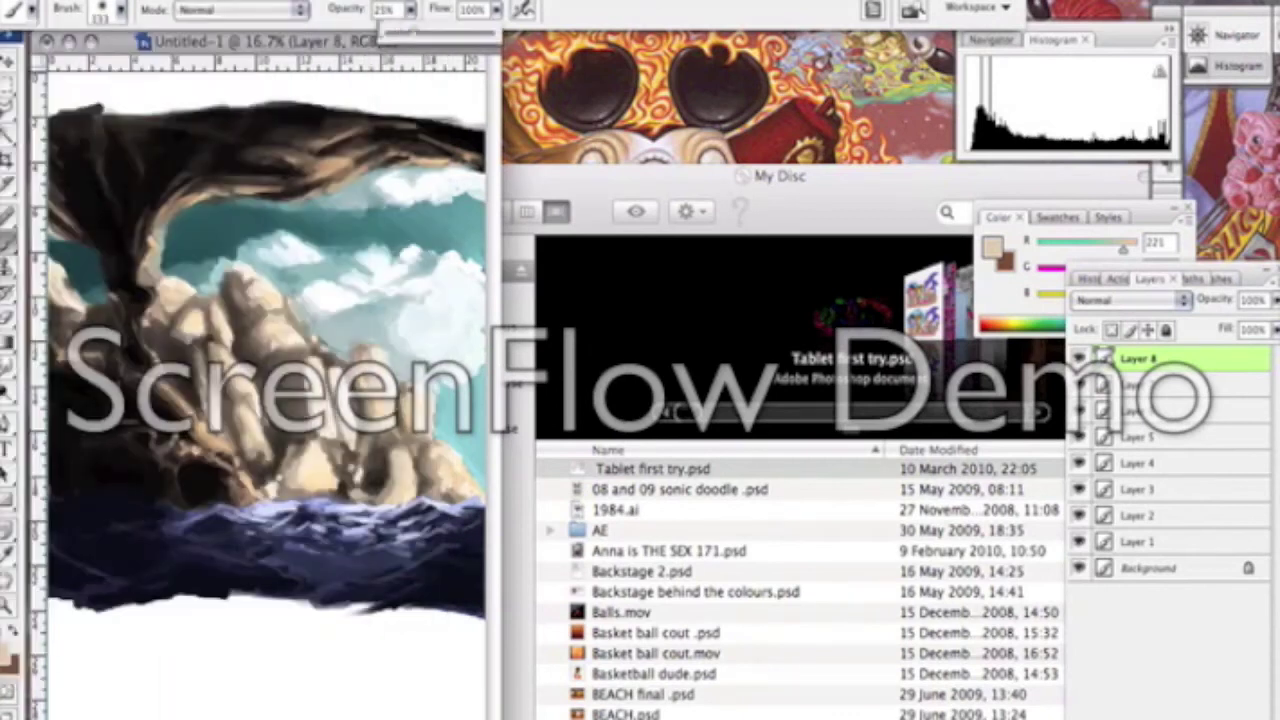
mouse_move(200, 400)
left_mouse_down()
mouse_move(105, 318)
mouse_move(257, 322)
left_mouse_up()
left_click_drag(256, 464, 90, 330)
left_click_drag(170, 370, 362, 474)
left_click_drag(367, 401, 246, 377)
Step: Darken the lower sea waves with black at 63% opacity
left_click(991, 247)
left_click(737, 526)
left_click(1183, 249)
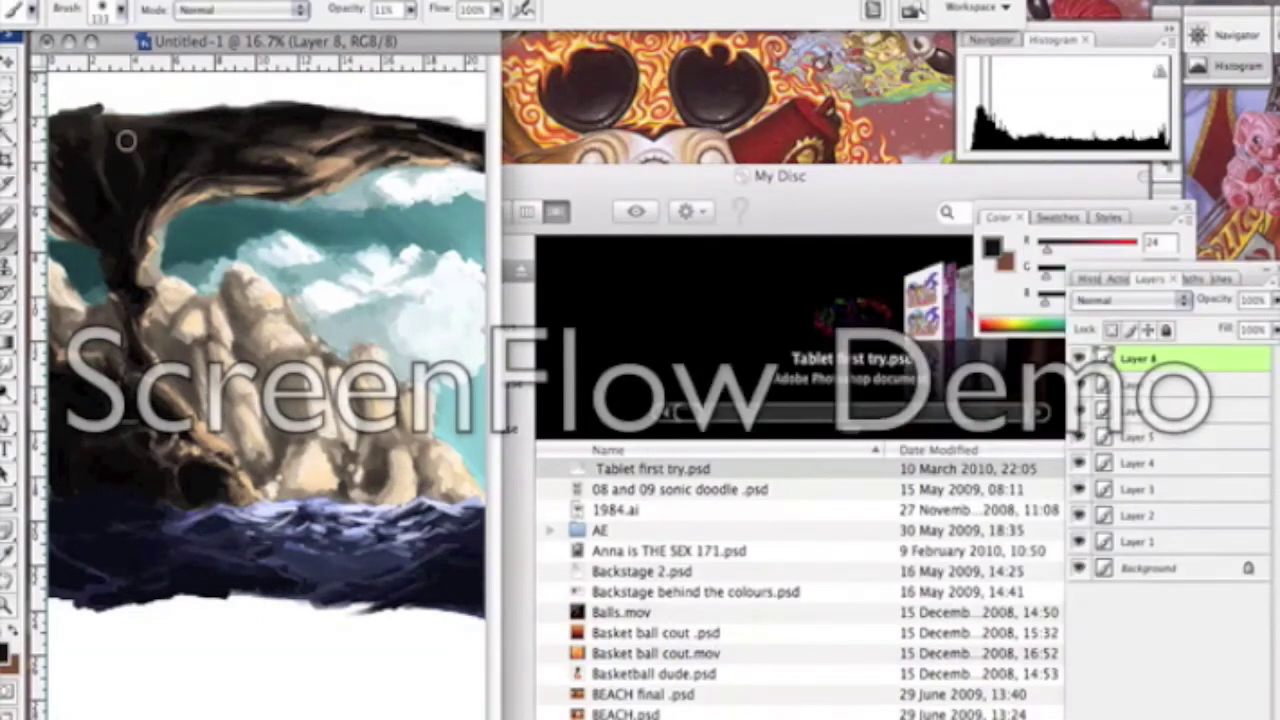
key("6")
key("3")
mouse_move(140, 574)
left_mouse_down()
mouse_move(220, 560)
mouse_move(110, 515)
mouse_move(60, 580)
left_mouse_up()
mouse_move(438, 573)
left_mouse_down()
mouse_move(300, 530)
mouse_move(300, 560)
mouse_move(430, 572)
left_mouse_up()
Step: Paint teal over the sky between clouds, undoing unwanted strokes with Step Backward
left_click(330, 252, "alt")
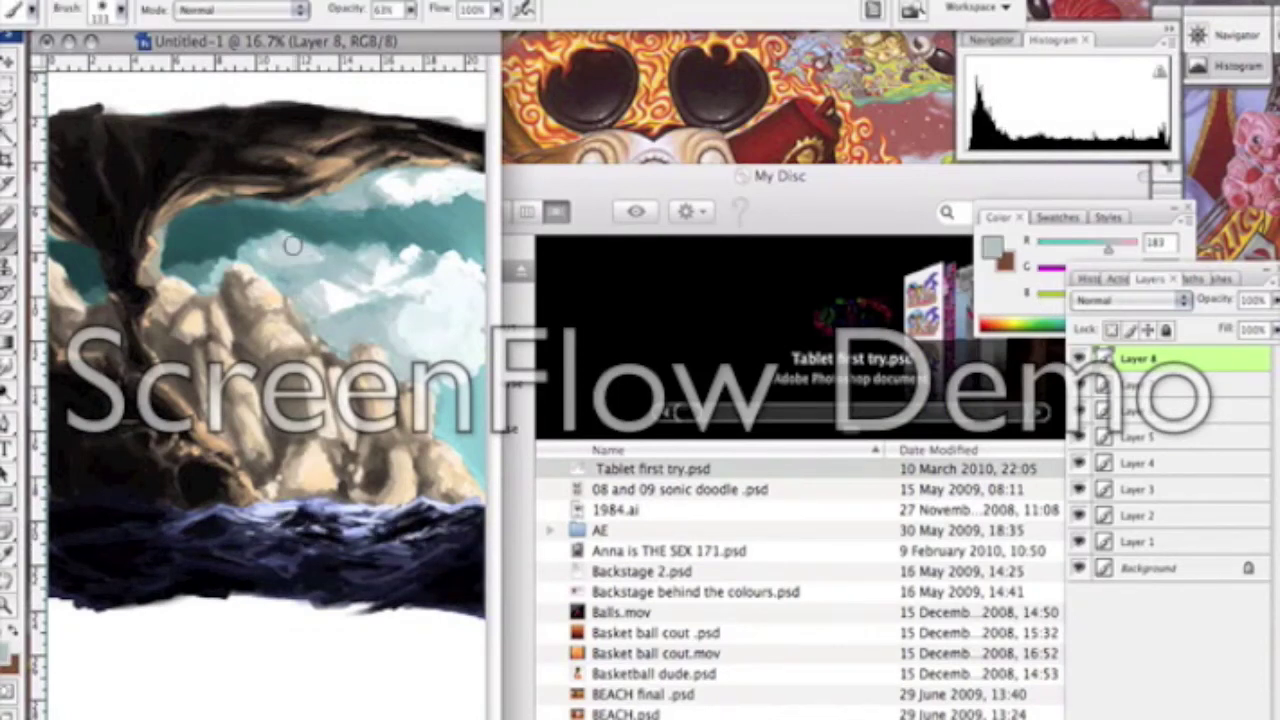
left_click(991, 247)
left_click(1133, 258)
mouse_move(235, 220)
left_mouse_down()
mouse_move(170, 250)
mouse_move(207, 258)
mouse_move(266, 220)
mouse_move(350, 215)
mouse_move(415, 283)
mouse_move(312, 330)
left_mouse_up()
left_click(286, 232, "alt")
key("ctrl+alt+z")
left_click_drag(298, 284, 345, 330)
key("ctrl+alt+z")
Step: Brush faint light beige over the rocks at ~10% opacity, then darken the teal sky band
left_click(280, 320, "alt")
left_click_drag(437, 35, 410, 35)
mouse_move(300, 310)
left_mouse_down()
mouse_move(170, 350)
mouse_move(290, 400)
left_mouse_up()
left_click_drag(420, 440, 310, 500)
left_click_drag(360, 405, 70, 330)
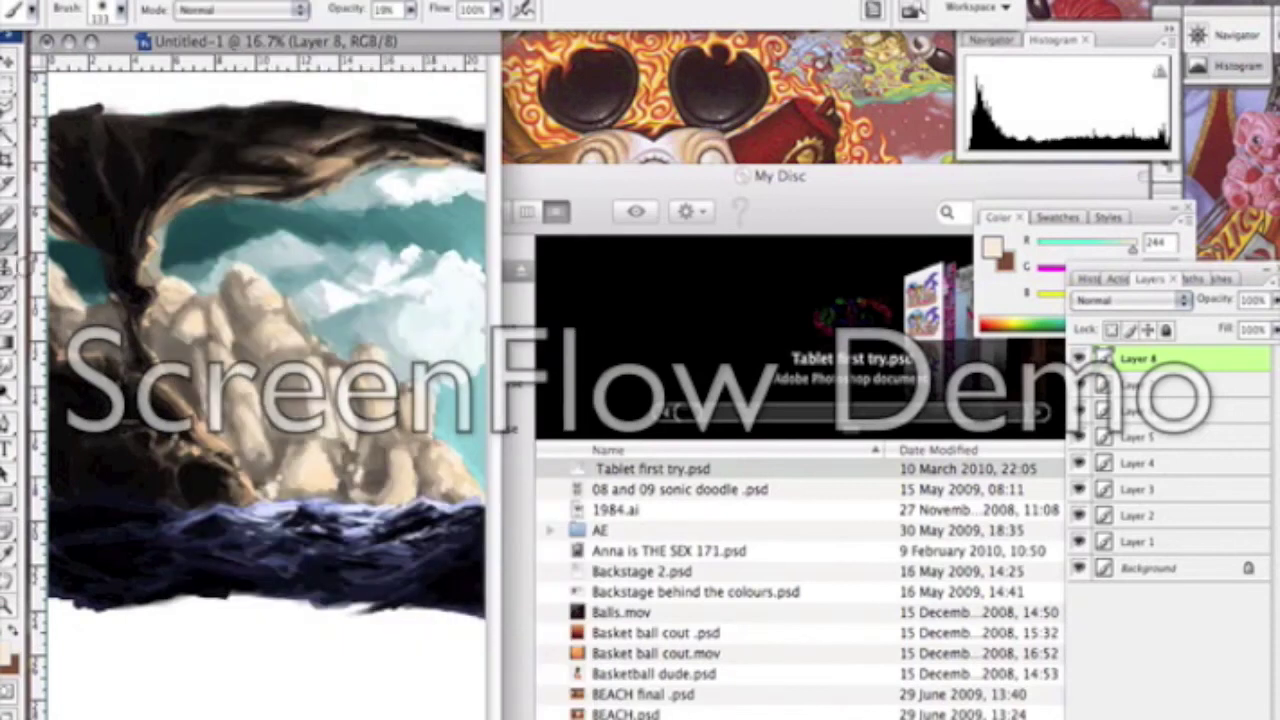
left_click_drag(290, 410, 235, 290)
left_click(140, 485, "alt")
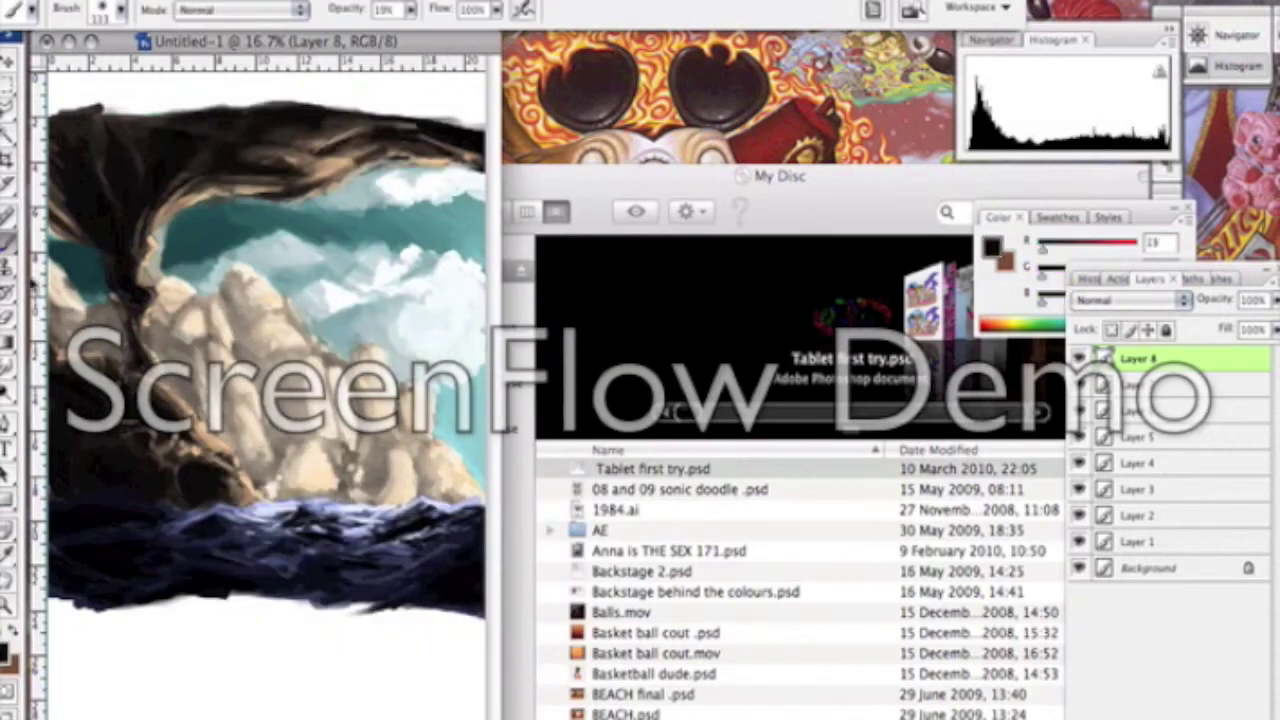
mouse_move(270, 225)
left_mouse_down()
mouse_move(170, 250)
mouse_move(360, 215)
left_mouse_up()
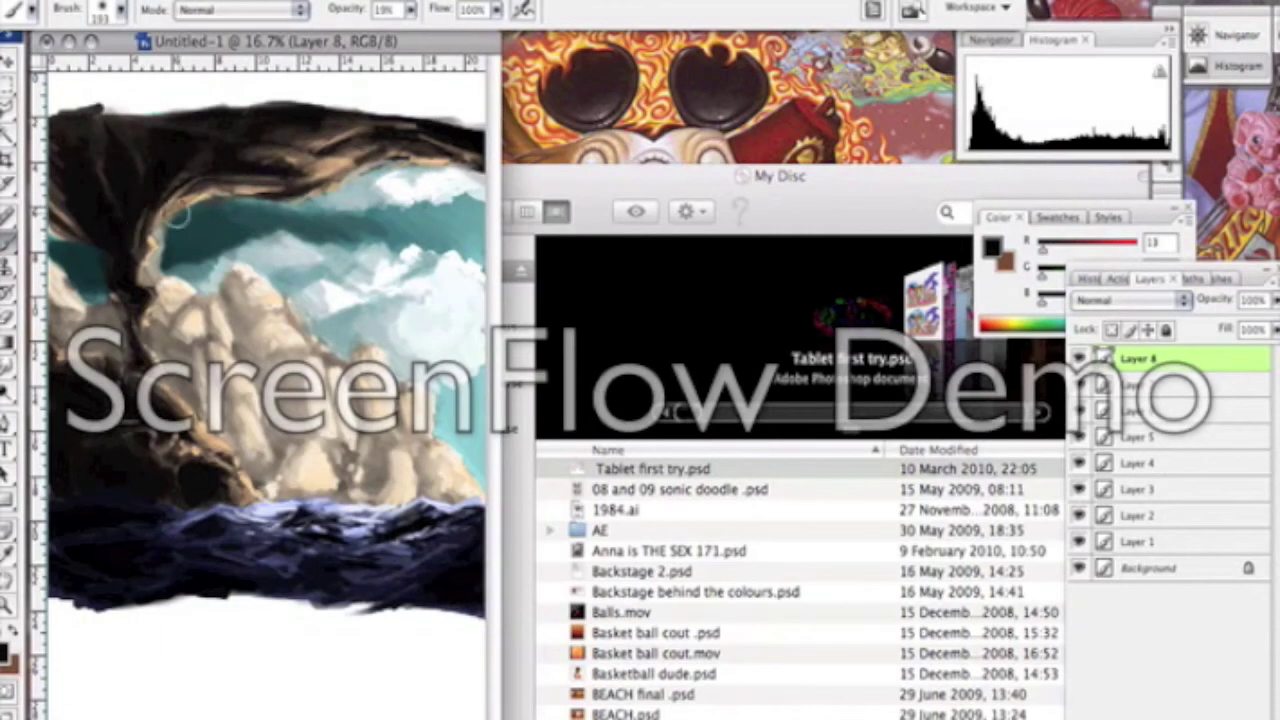
Step: Paint light foam highlights on the sea with a sampled light colour at 94% opacity
key("i")
left_click(190, 225)
left_click(990, 246)
left_click(1180, 252)
key("b")
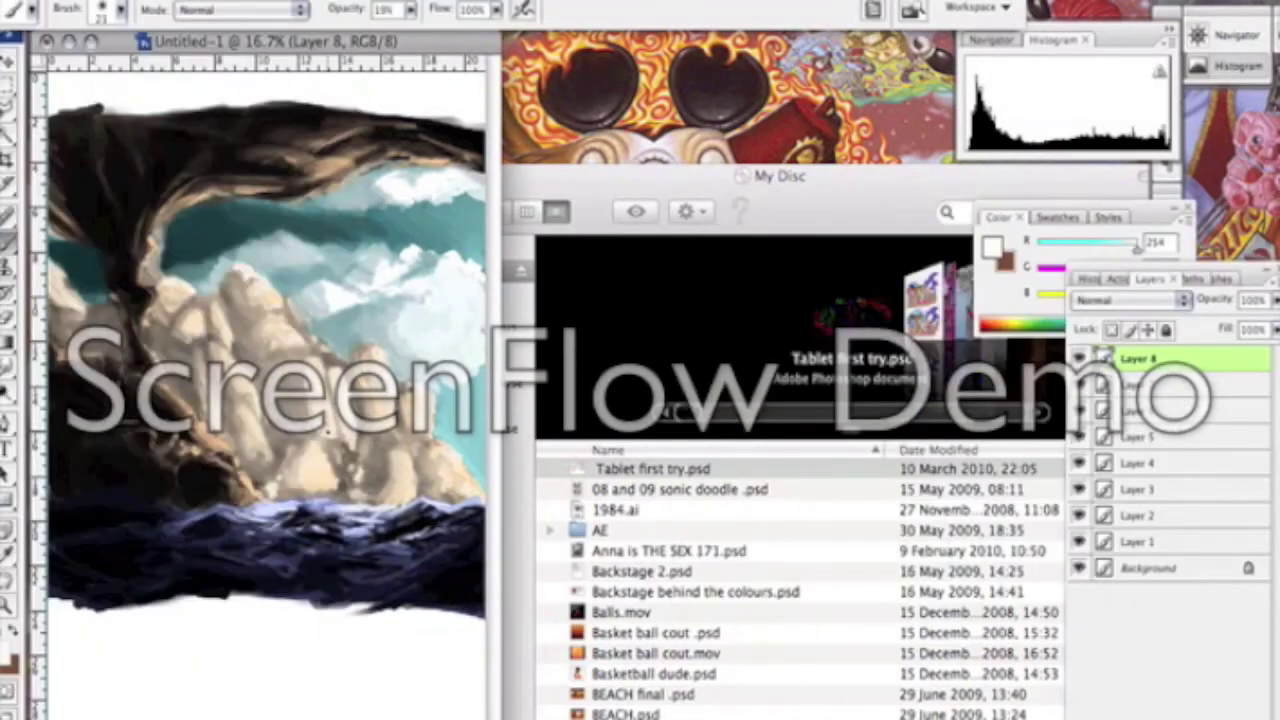
left_click_drag(410, 9, 495, 38)
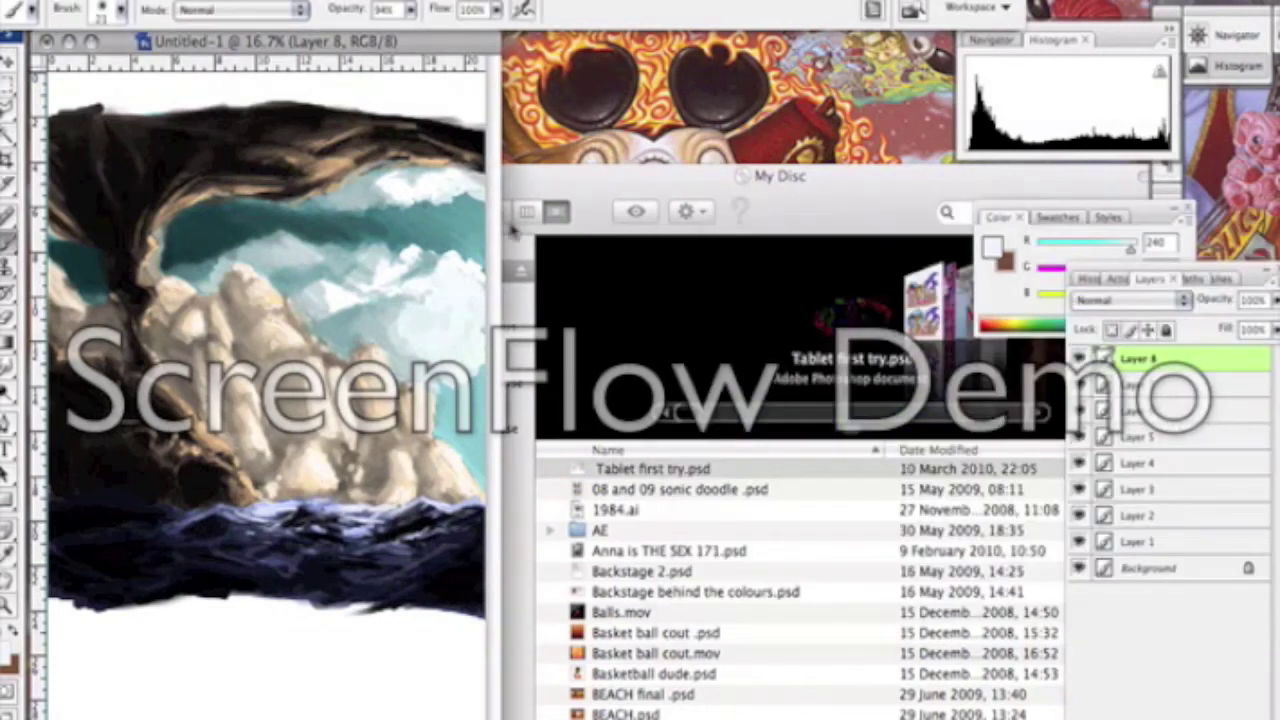
mouse_move(410, 505)
left_mouse_down()
mouse_move(285, 530)
mouse_move(218, 512)
left_mouse_up()
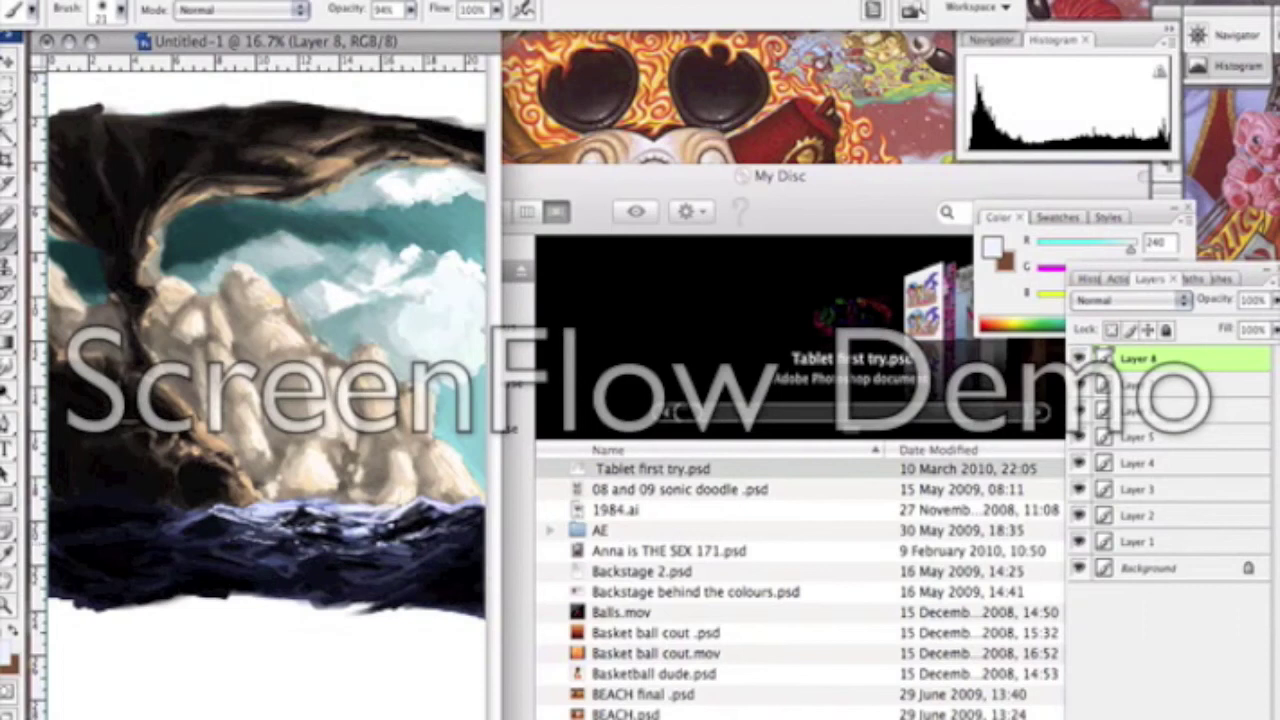
Step: Add dark sampled blue strokes across the sea
left_click(445, 515, "alt")
left_click_drag(460, 508, 355, 528)
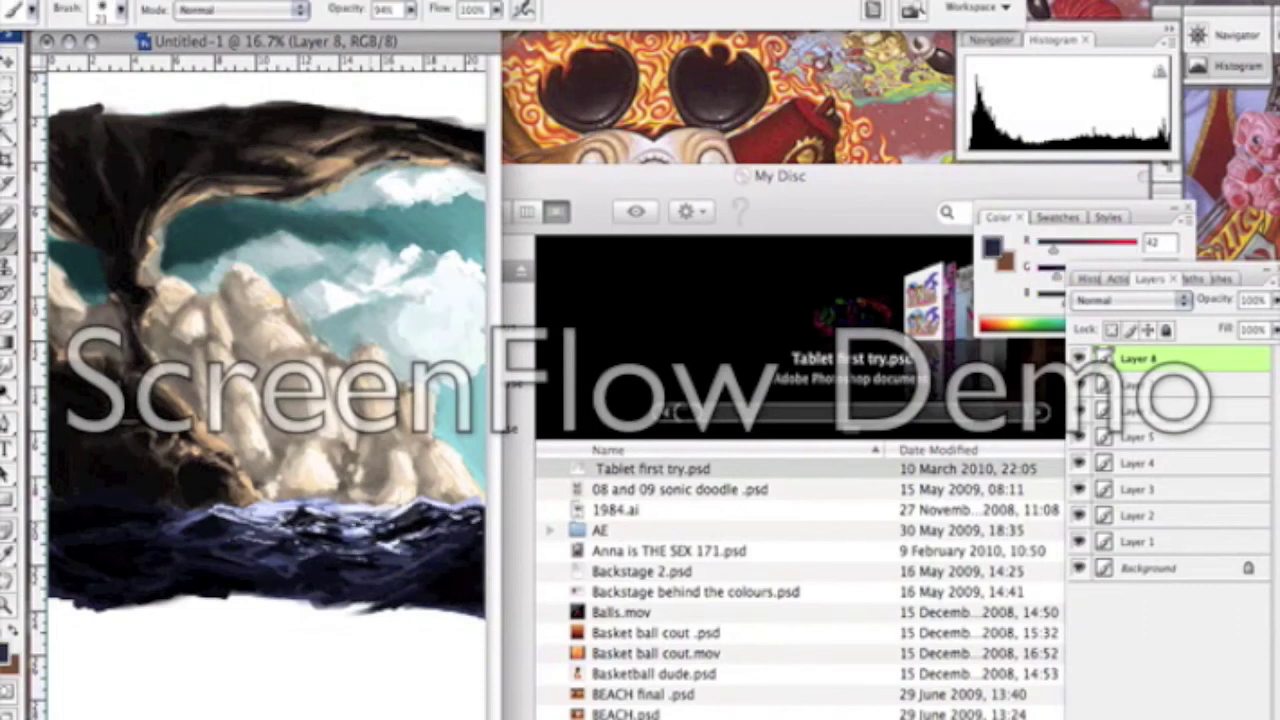
left_click(170, 545, "alt")
left_click_drag(210, 550, 128, 518)
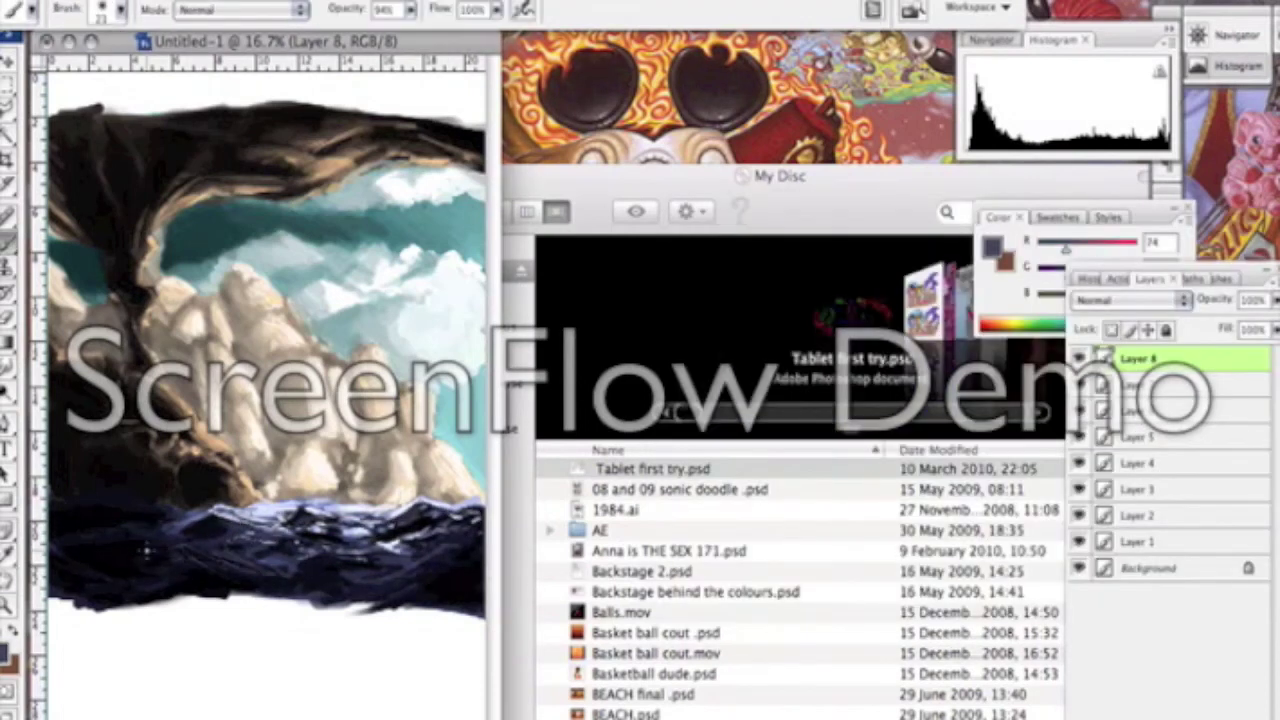
key("Return")
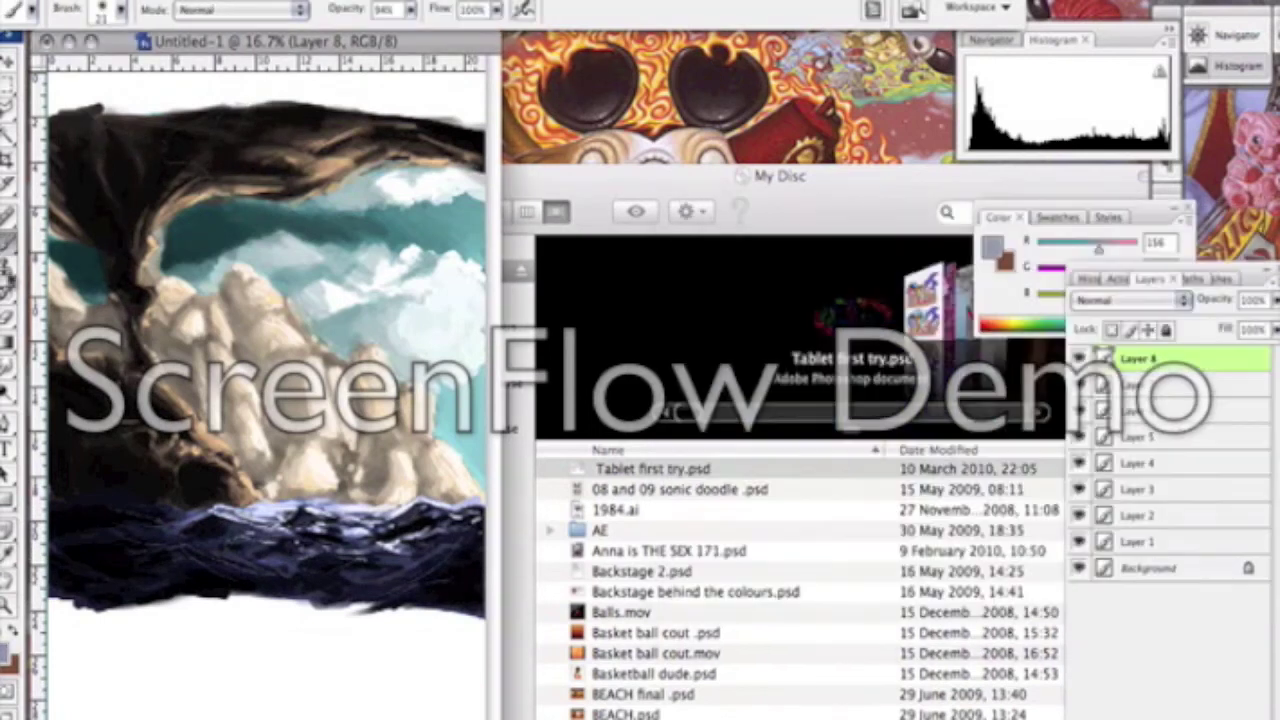
Step: Paint light veins across the arch, darken its top, and brush cream over the sky band
mouse_move(262, 128)
left_mouse_down()
mouse_move(295, 140)
mouse_move(228, 170)
left_mouse_up()
left_click_drag(100, 132, 180, 124)
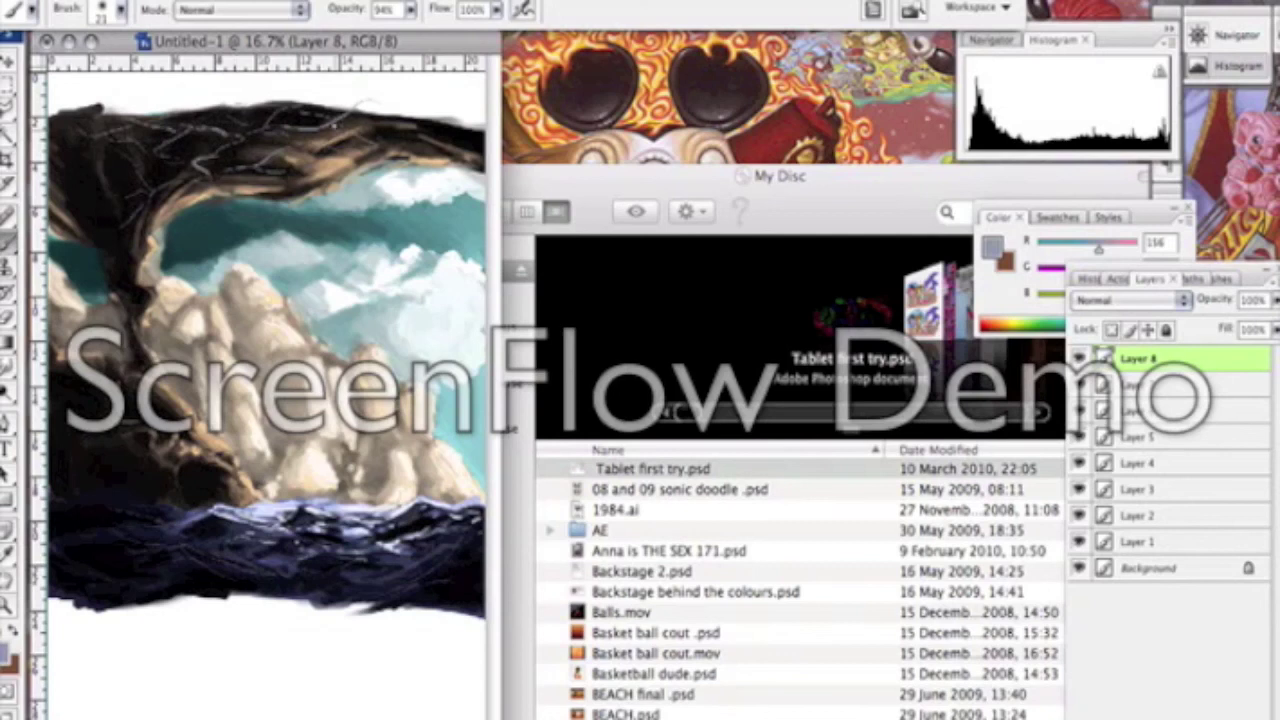
left_click(175, 135, "alt")
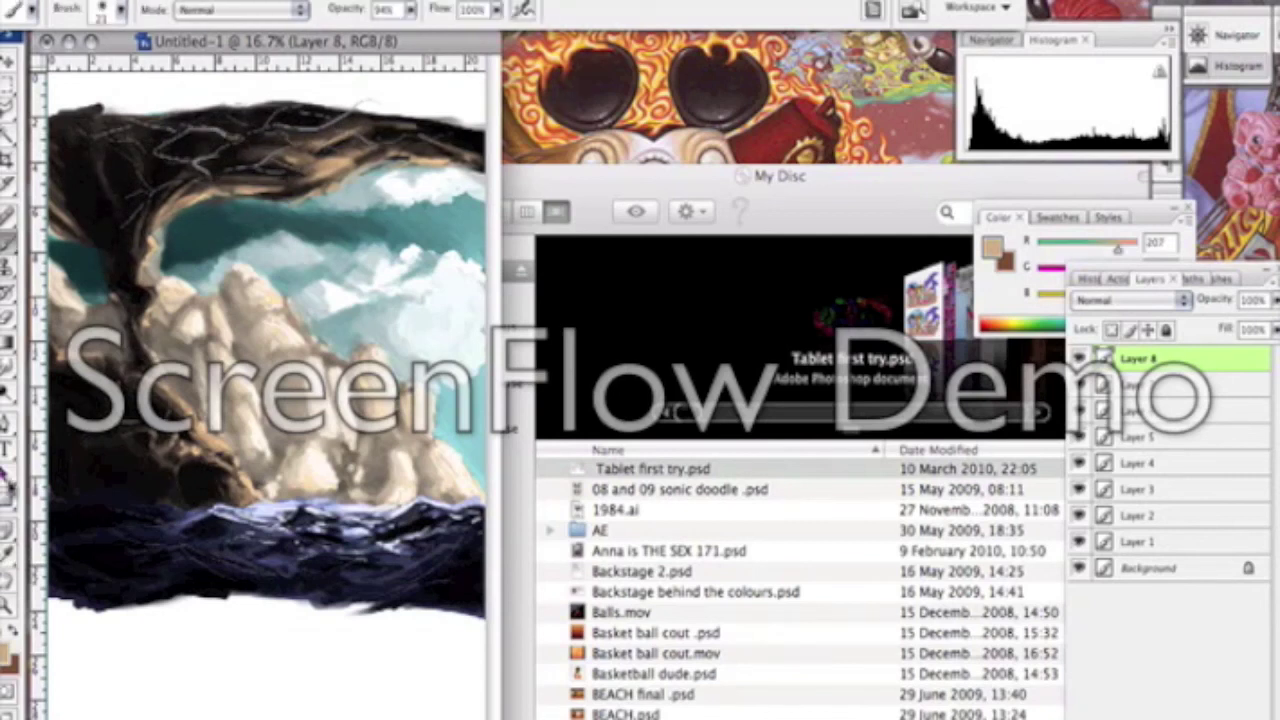
left_click(340, 125, "alt")
left_click_drag(330, 130, 418, 115)
mouse_move(245, 140)
left_mouse_down()
mouse_move(165, 130)
mouse_move(310, 165)
left_mouse_up()
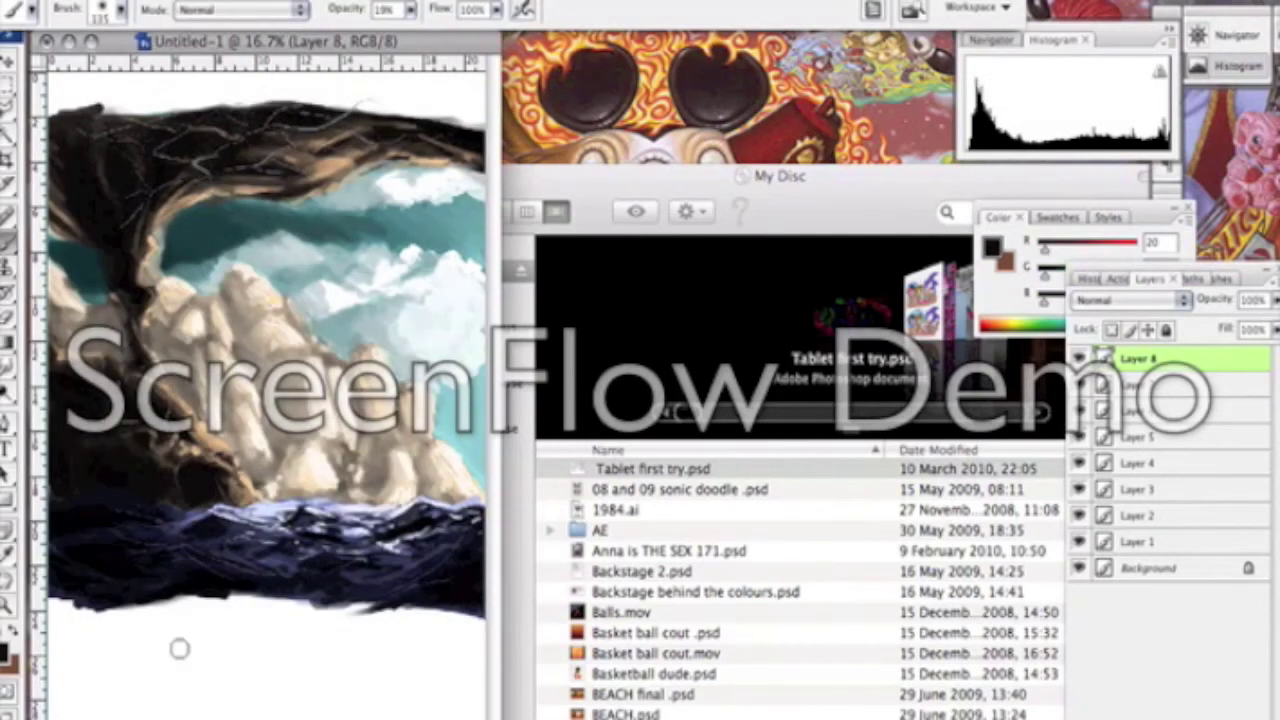
left_click(345, 325, "alt")
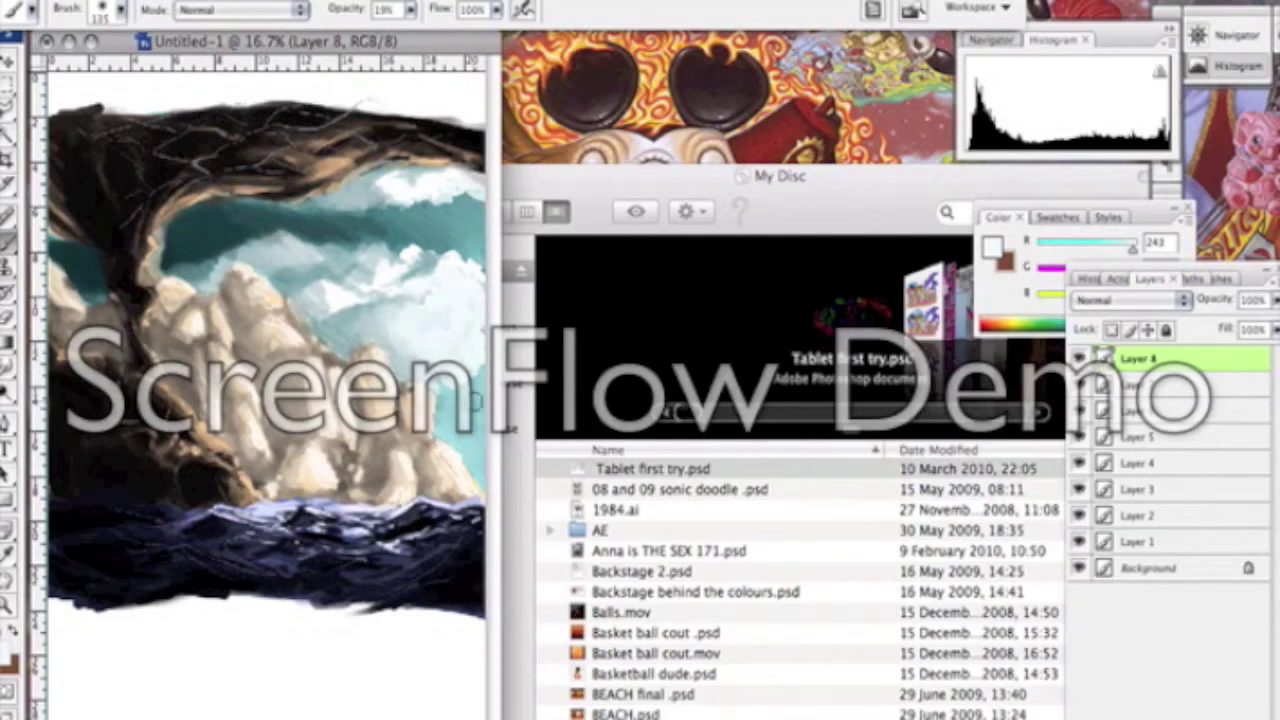
left_click_drag(480, 225, 60, 270)
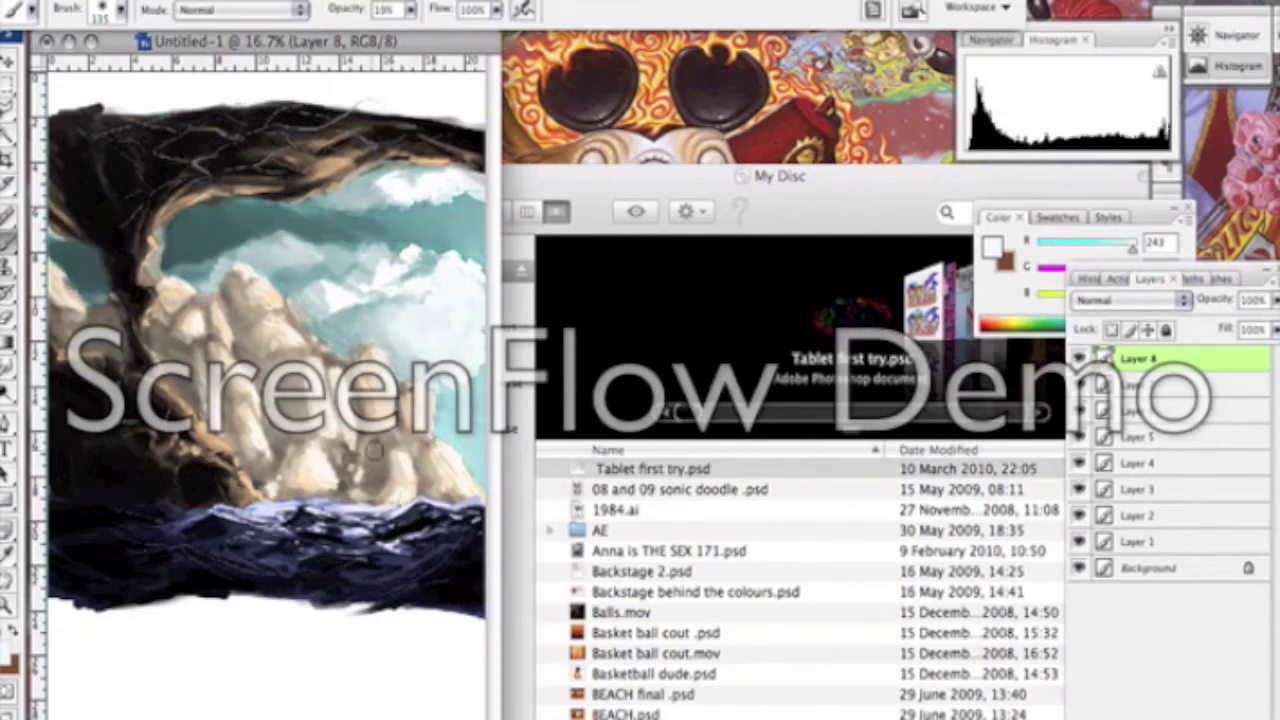
Step: On new Layer 9, add small grey-green marks on the cliff rocks at 34% opacity
key("ctrl+shift+alt+n")
left_click(8, 655)
key("Return")
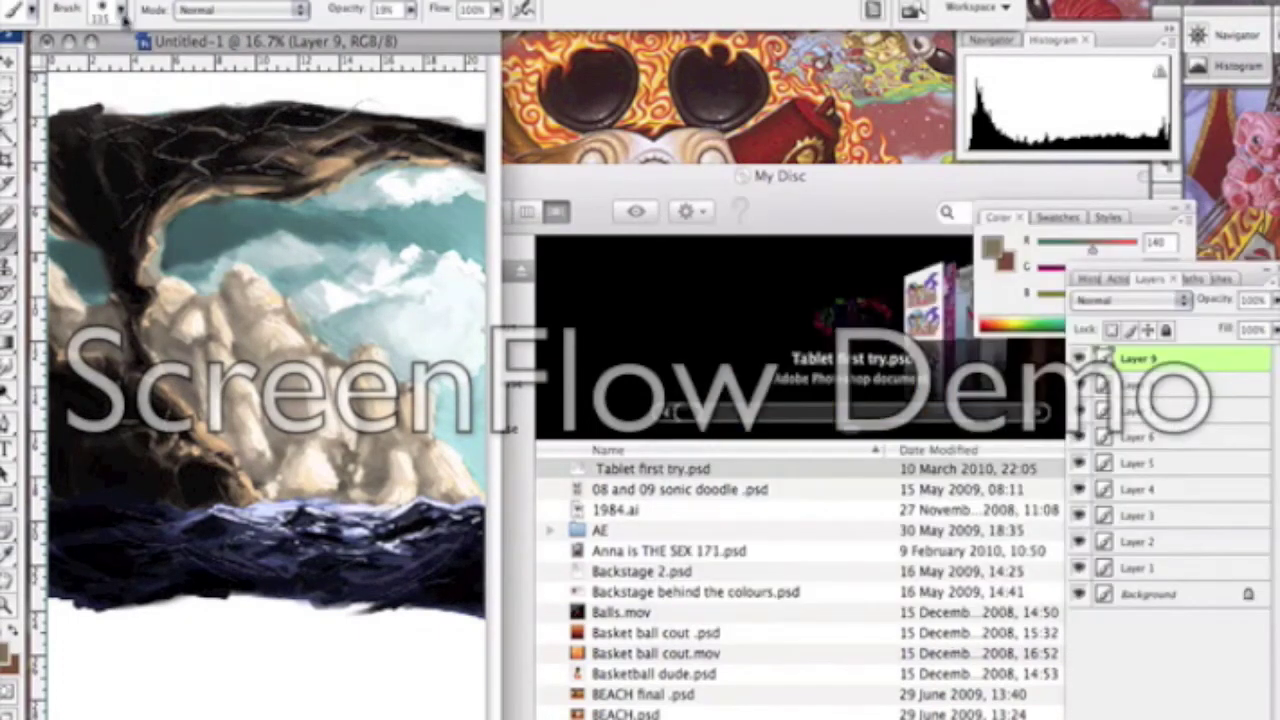
key("3")
key("4")
key("Return")
key("Return")
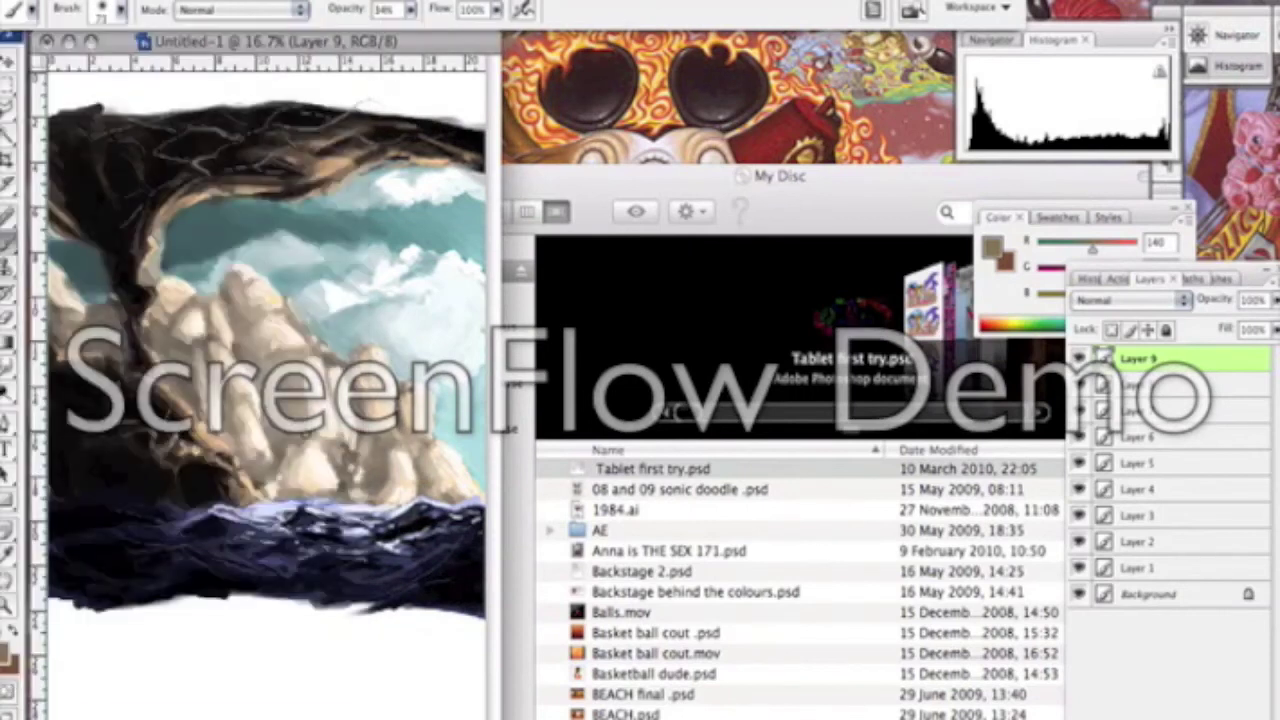
left_click_drag(237, 348, 250, 285)
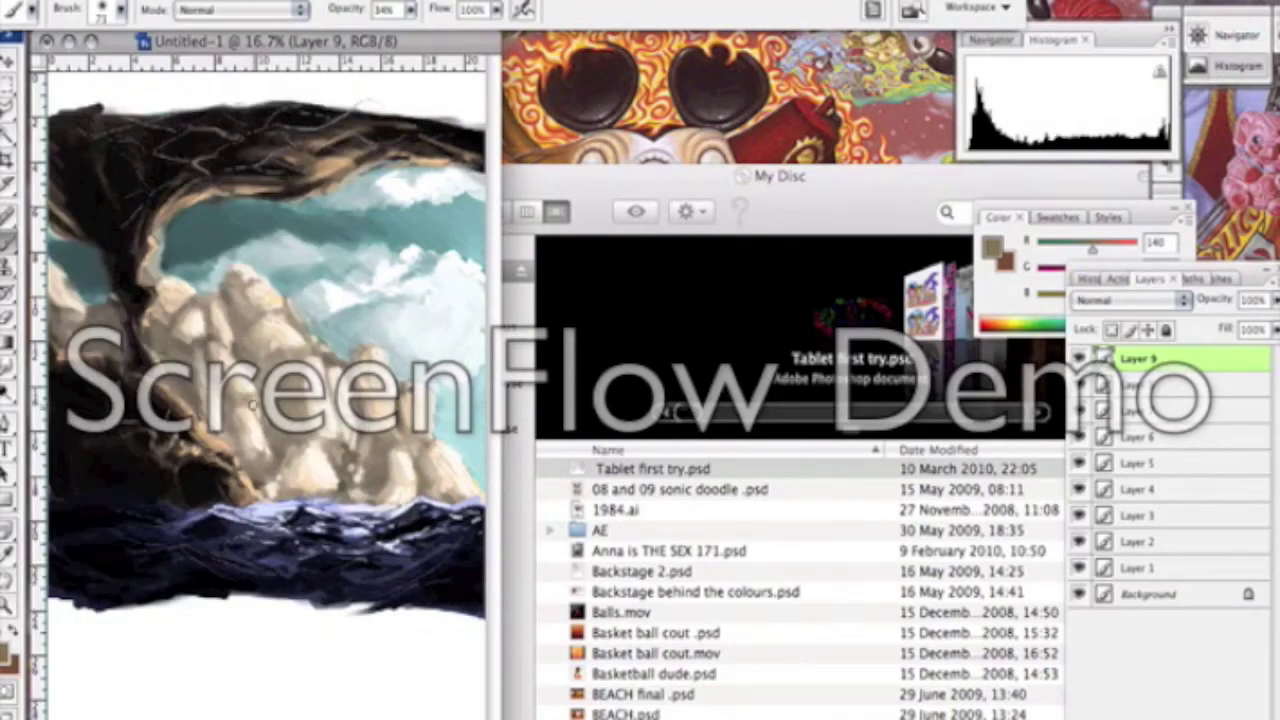
Step: Add Layer 10 and paint darker shading on the lower rocks with a larger brush
key("ctrl+alt+shift+n")
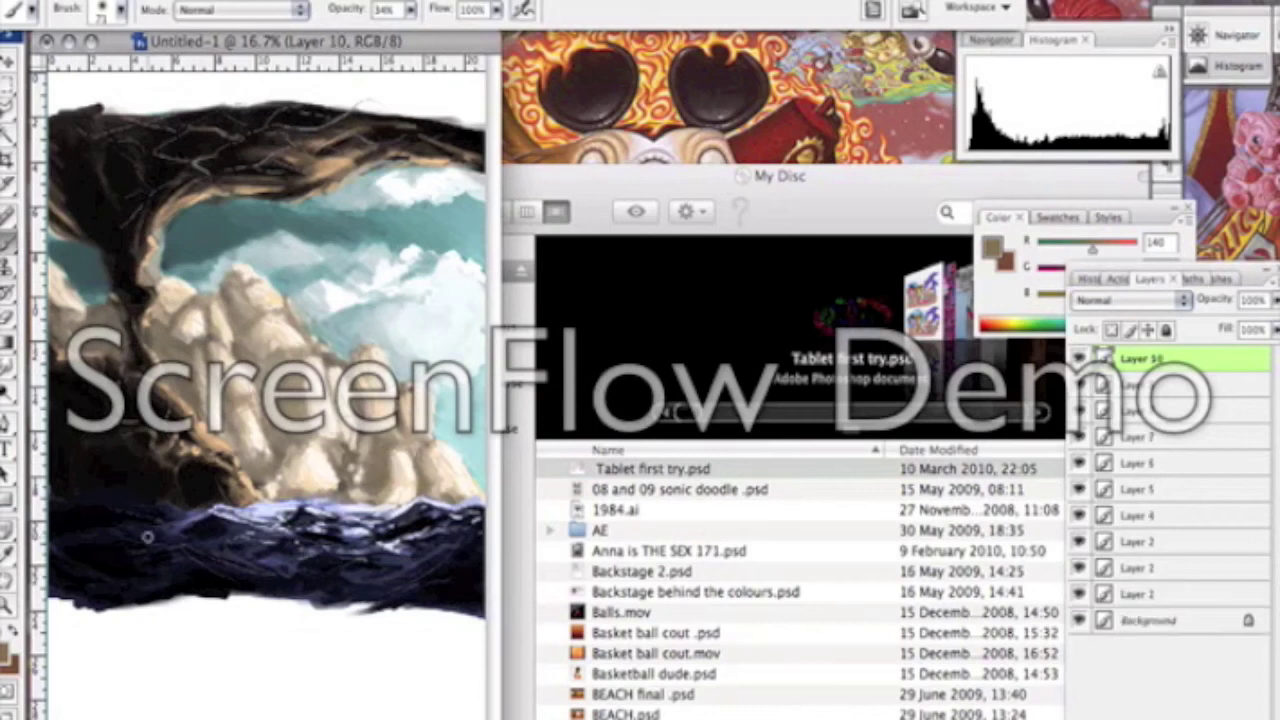
left_click(199, 283, "ctrl")
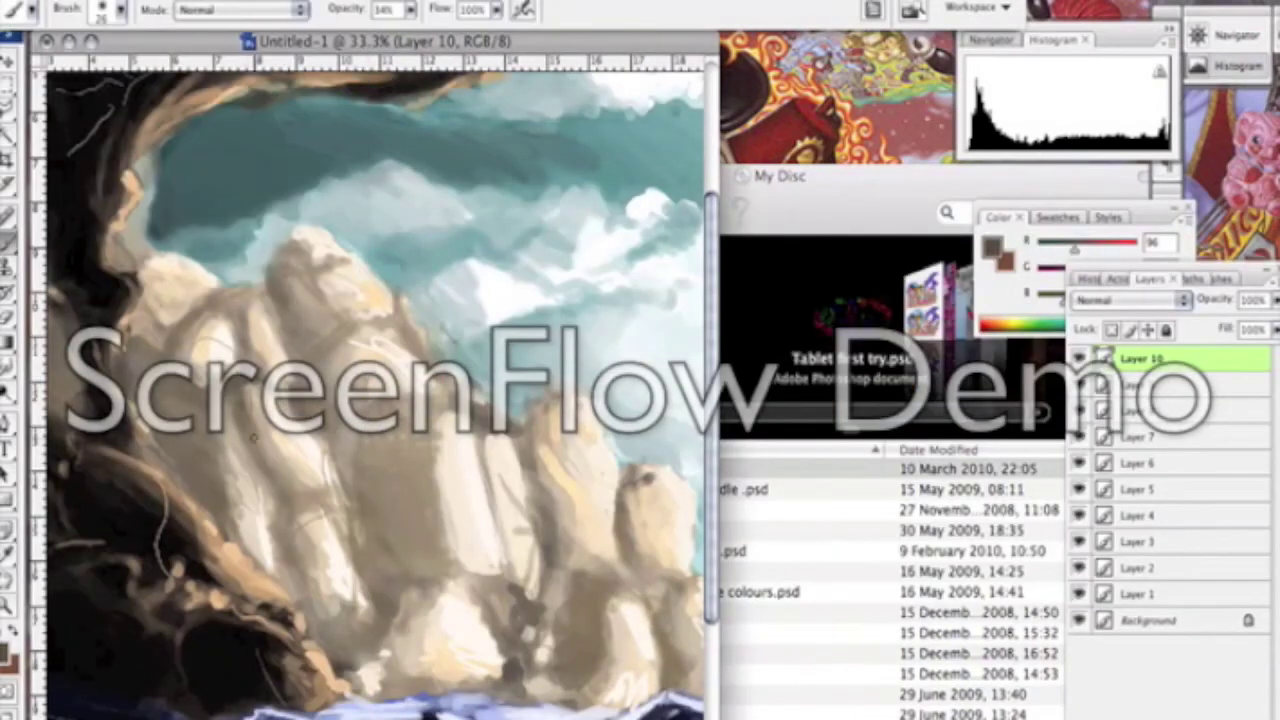
left_click(120, 10)
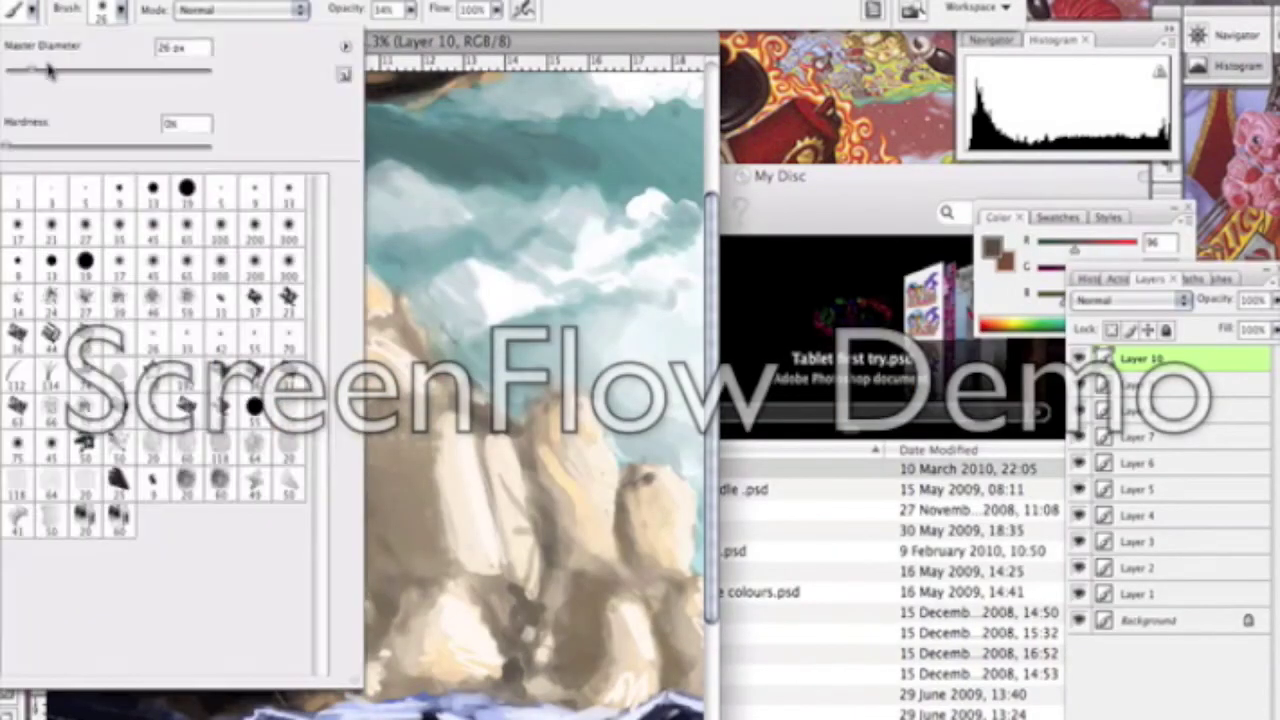
mouse_move(340, 440)
left_mouse_down()
mouse_move(455, 550)
mouse_move(300, 590)
left_mouse_up()
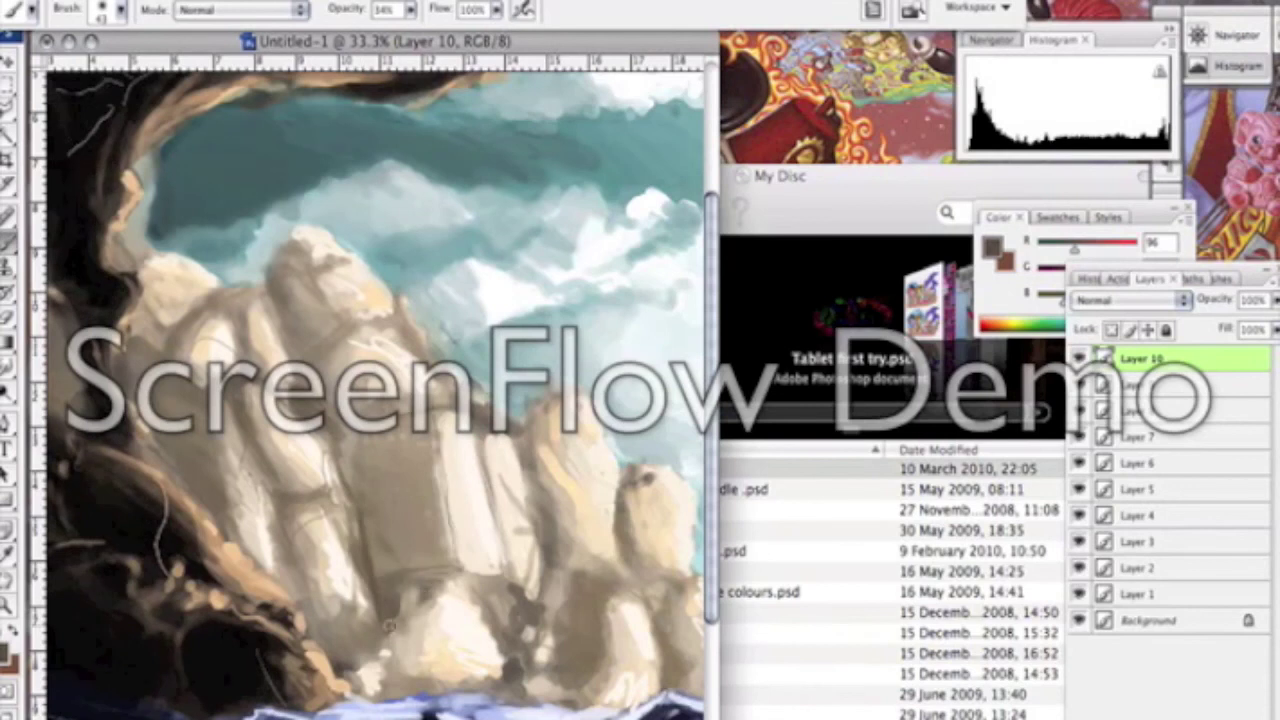
left_click_drag(595, 610, 540, 700)
left_click_drag(514, 648, 660, 620)
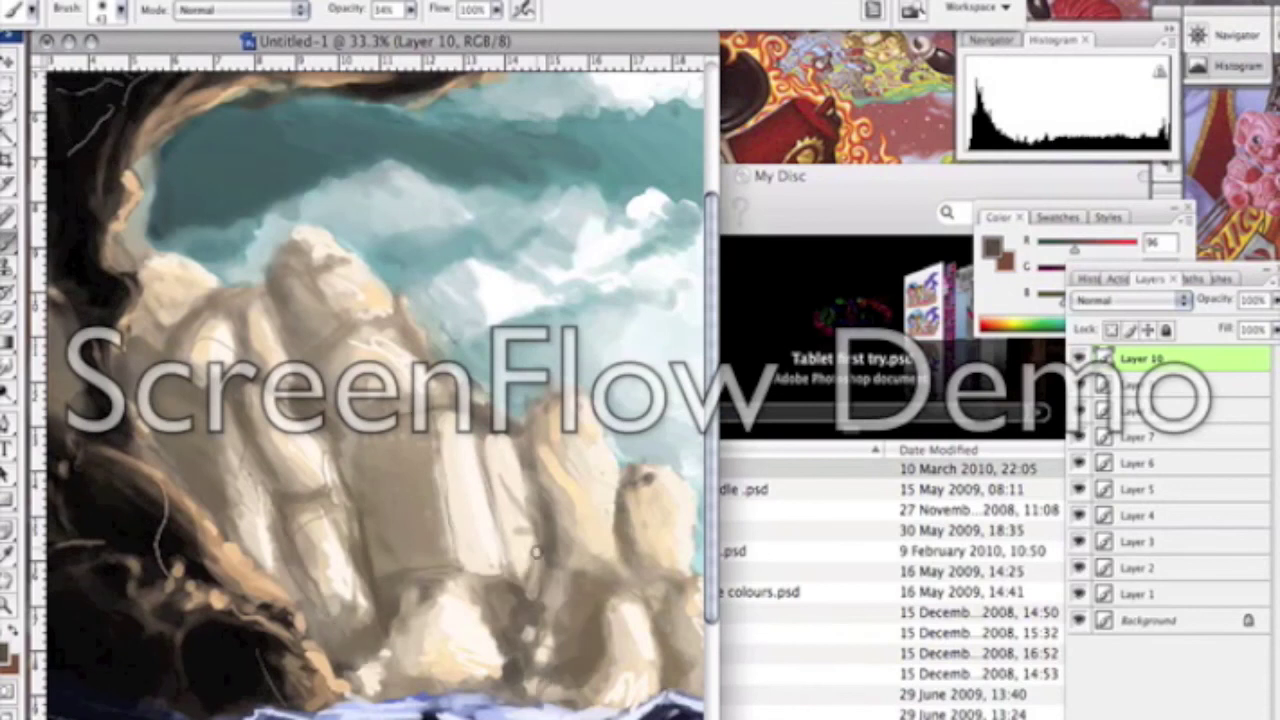
Step: Darken the rock peak and right rock, and hatch dark lines on the central rock face
left_click_drag(280, 307, 313, 273)
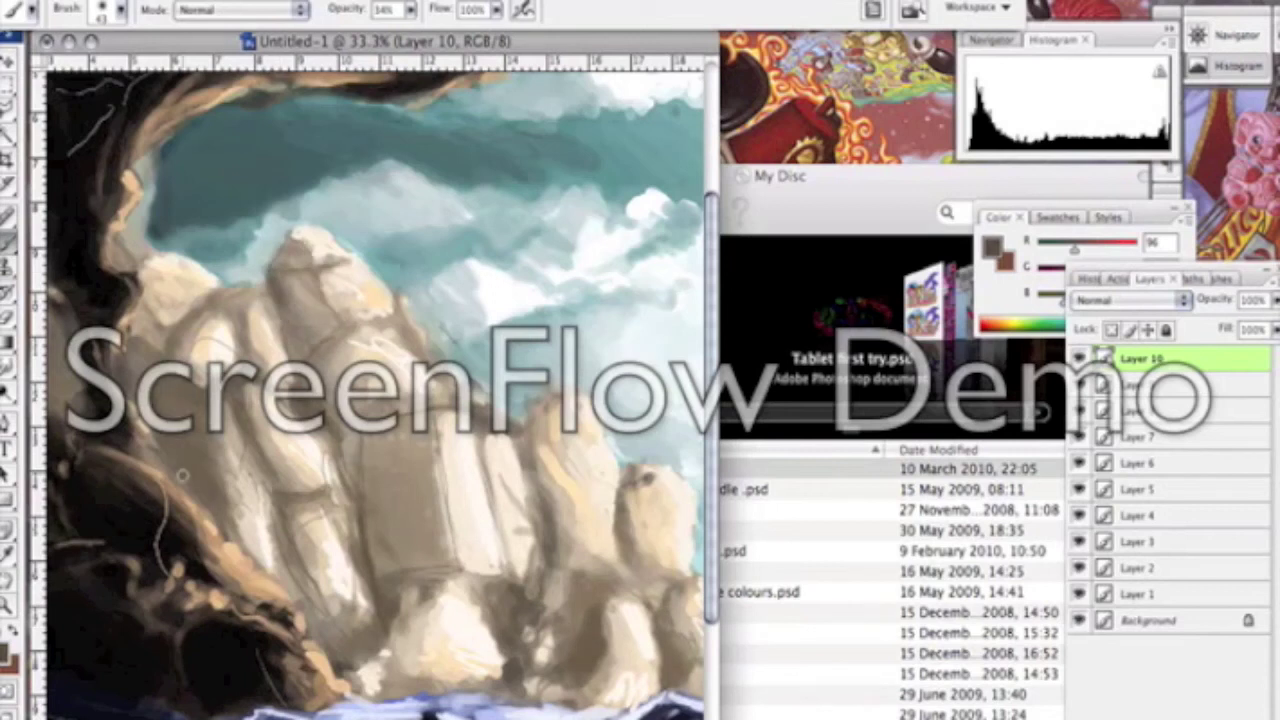
mouse_move(495, 605)
left_mouse_down()
mouse_move(476, 672)
mouse_move(465, 670)
left_mouse_up()
right_click(476, 672)
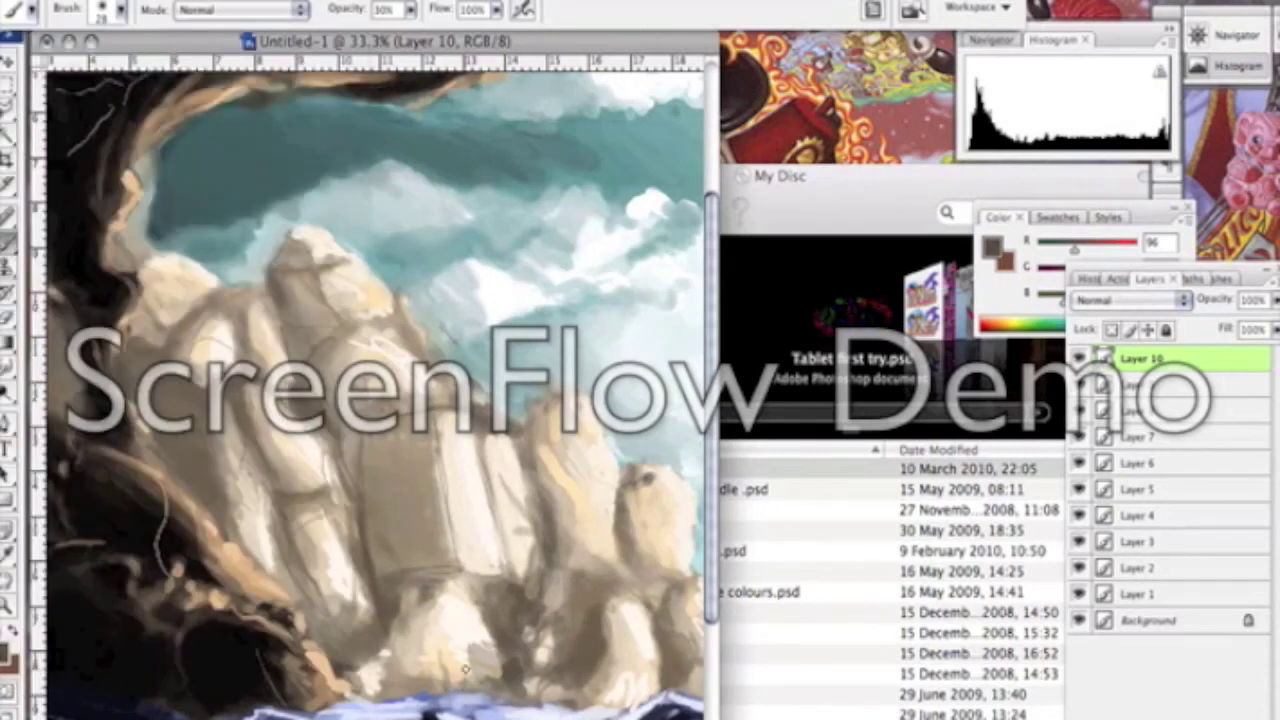
mouse_move(560, 540)
left_mouse_down()
mouse_move(557, 458)
mouse_move(533, 611)
mouse_move(600, 690)
mouse_move(615, 690)
mouse_move(620, 645)
left_mouse_up()
left_click_drag(630, 560, 642, 533)
left_click_drag(540, 565, 520, 440)
left_click_drag(157, 386, 285, 396)
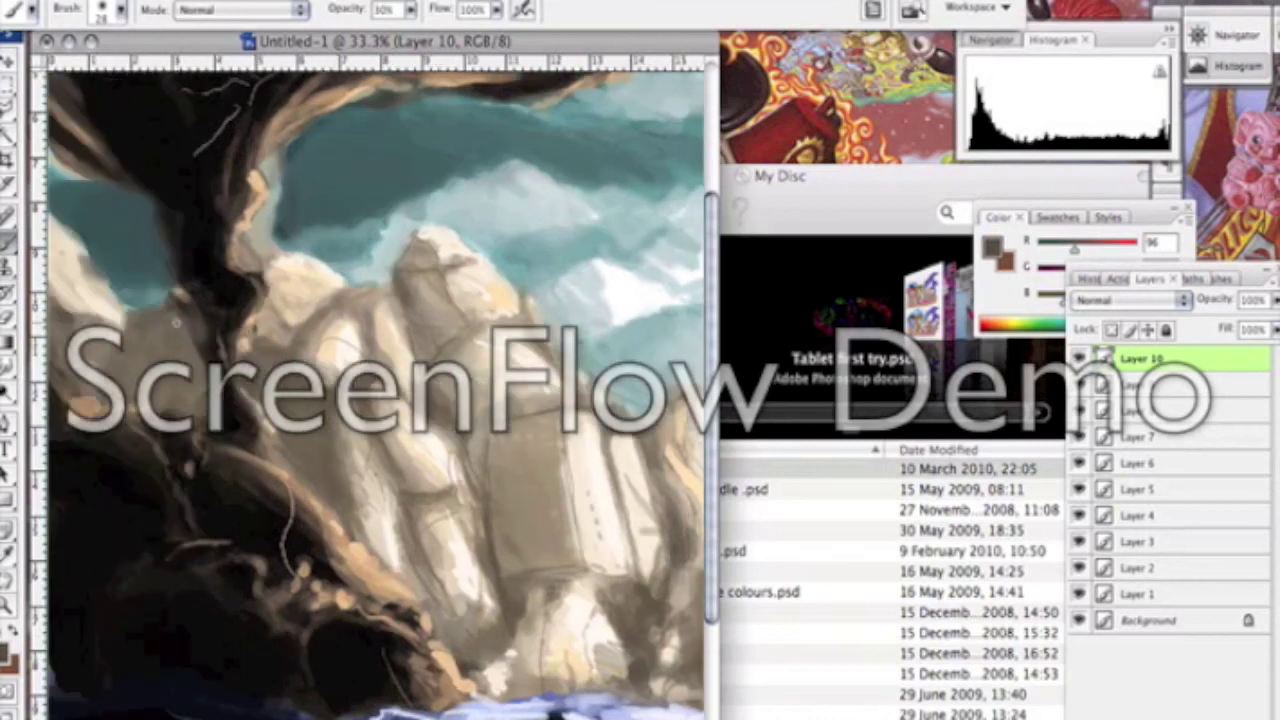
mouse_move(450, 293)
left_mouse_down()
mouse_move(553, 419)
mouse_move(540, 480)
mouse_move(392, 455)
left_mouse_up()
Step: Highlight the dark arch trunk with light peach hatching at 68% opacity
left_click(9, 648)
left_click(1143, 251)
left_click_drag(255, 165, 265, 220)
key("6")
key("8")
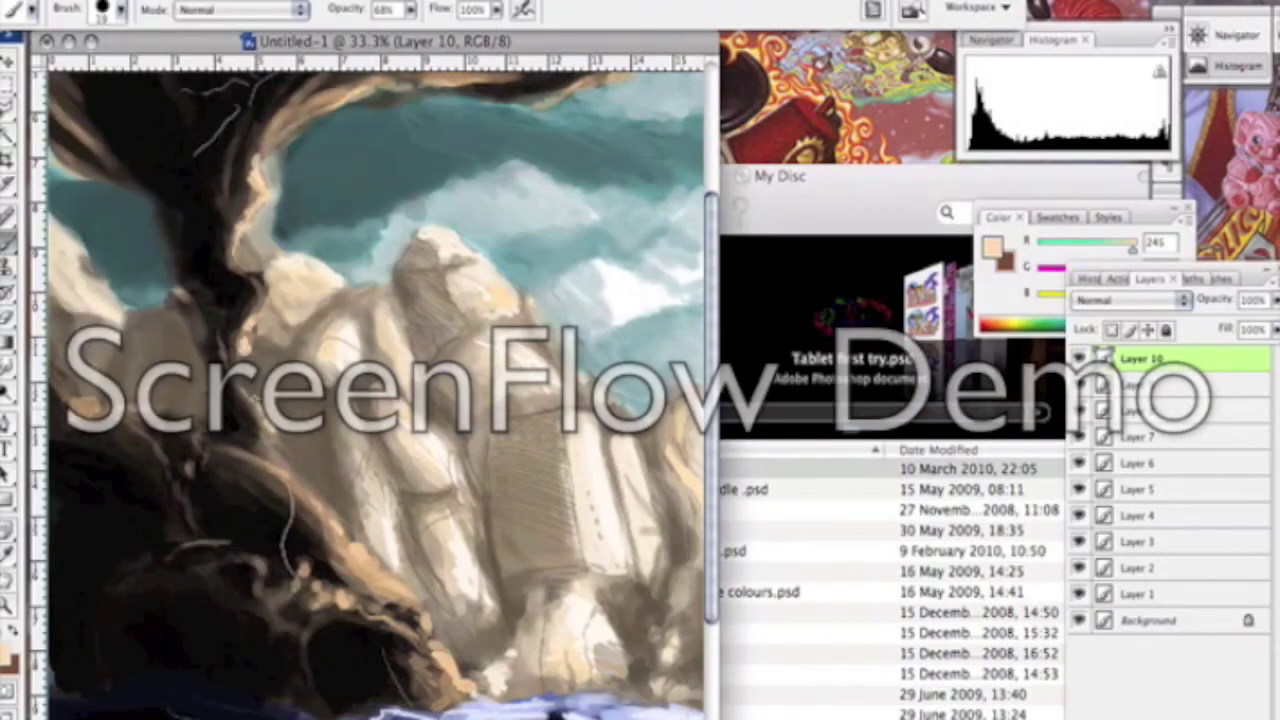
mouse_move(390, 580)
left_mouse_down()
mouse_move(270, 460)
mouse_move(420, 640)
left_mouse_up()
mouse_move(455, 690)
left_mouse_down()
mouse_move(393, 663)
mouse_move(362, 622)
left_mouse_up()
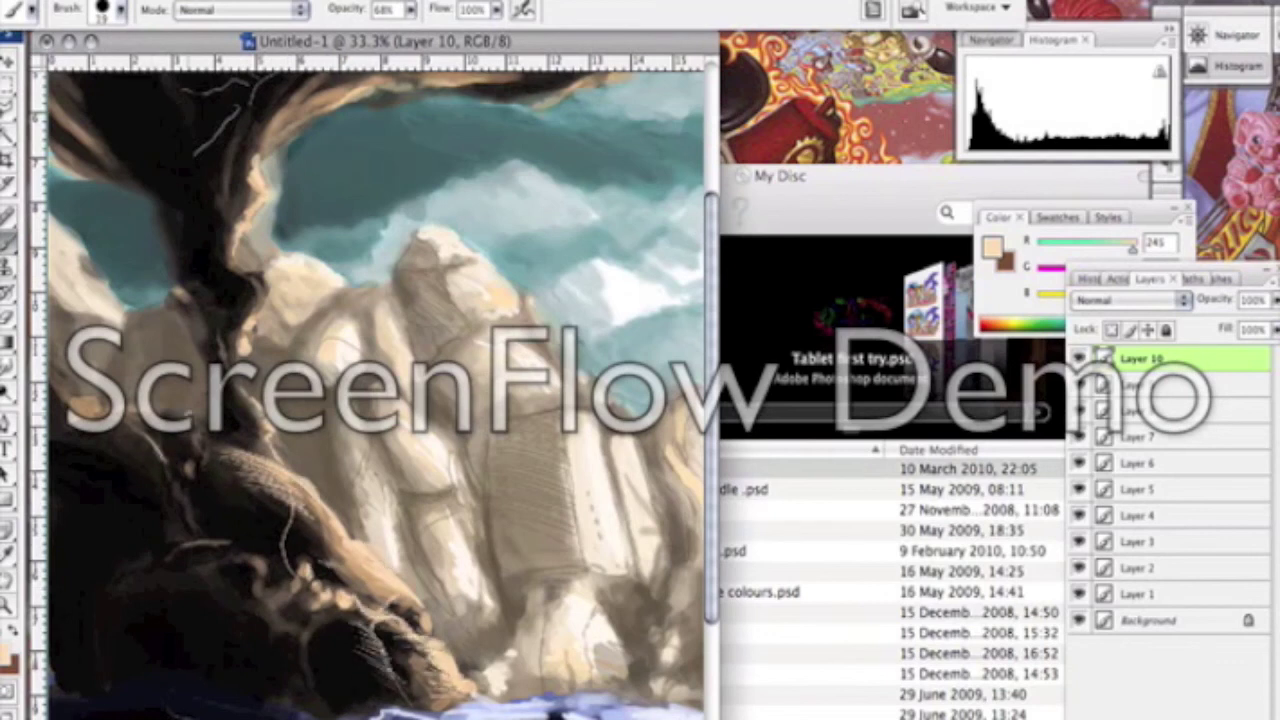
Step: Brush peach under the arch top, then add small sampled-grey strokes on the rocks
scroll(458, 688, "up", 5)
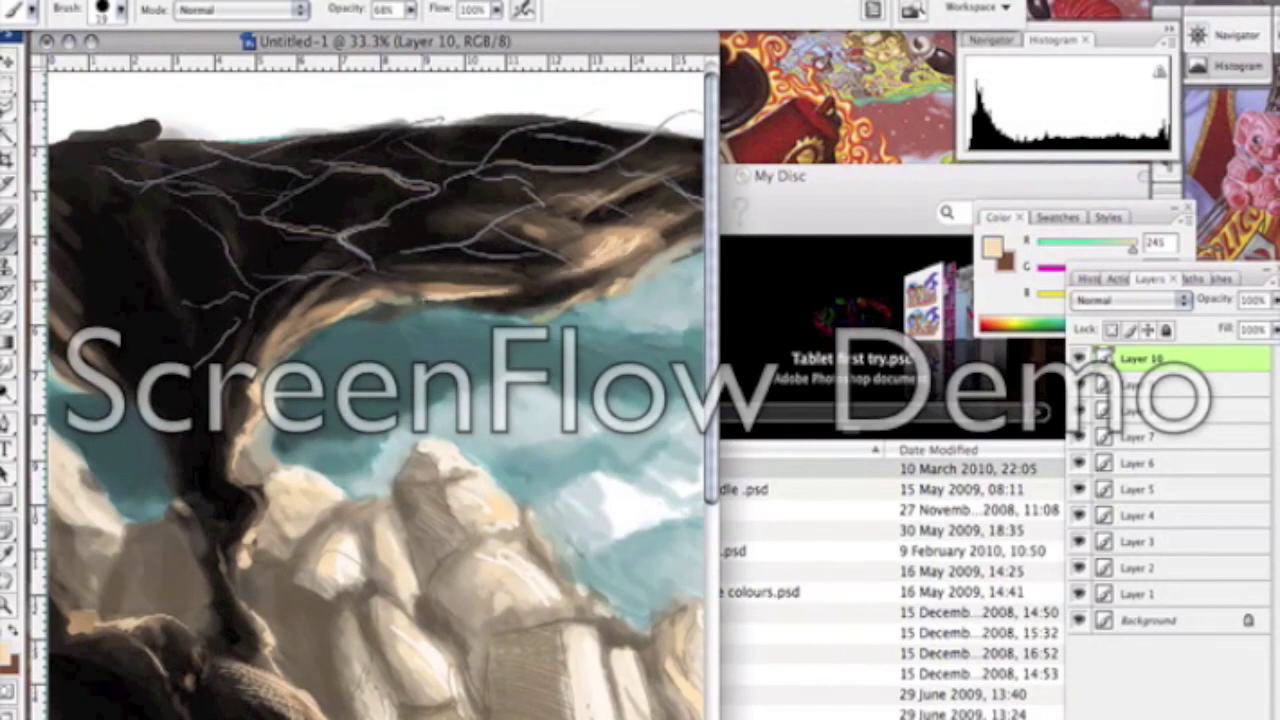
left_click_drag(448, 287, 480, 272)
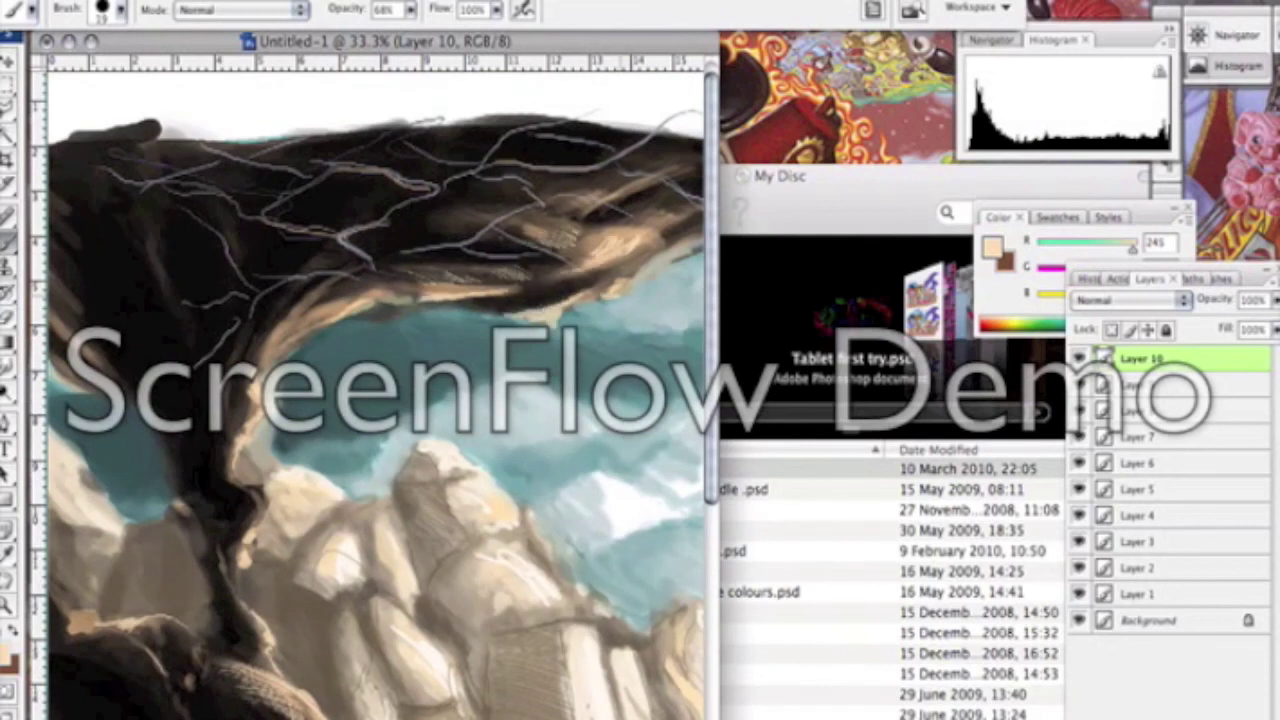
scroll(250, 256, "right", 3)
scroll(250, 256, "right", 3)
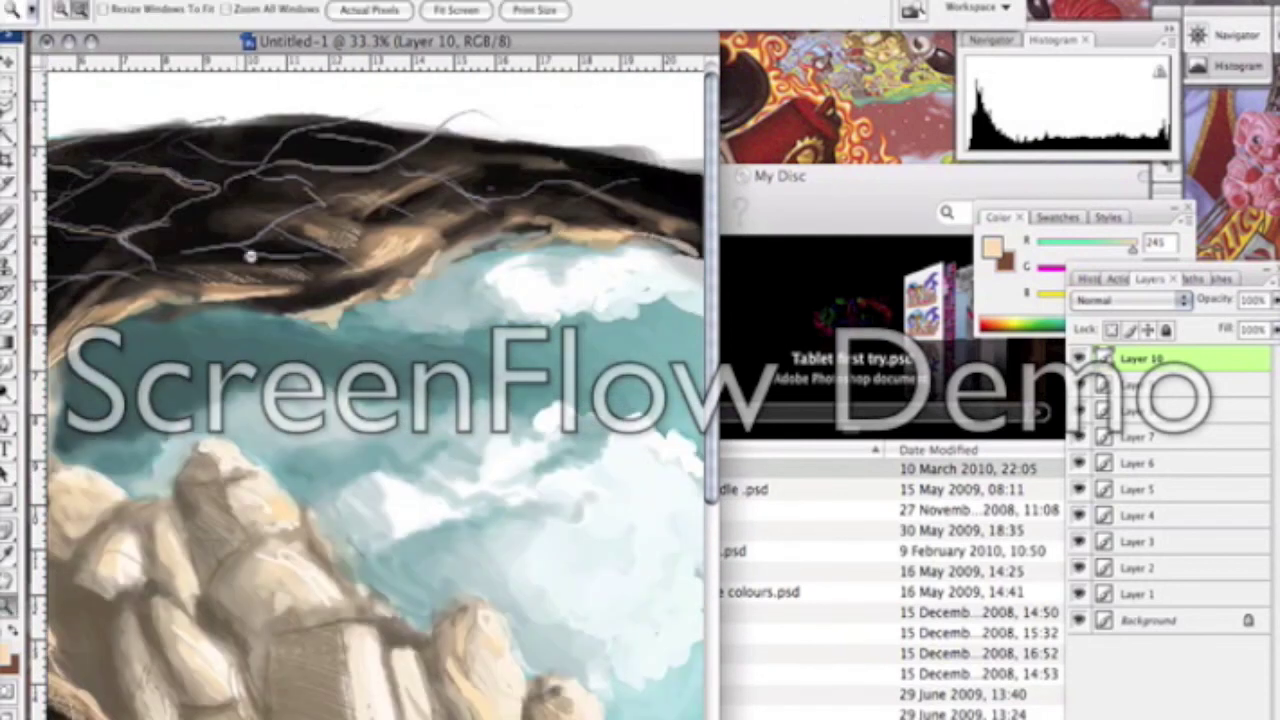
left_click_drag(250, 256, 370, 300)
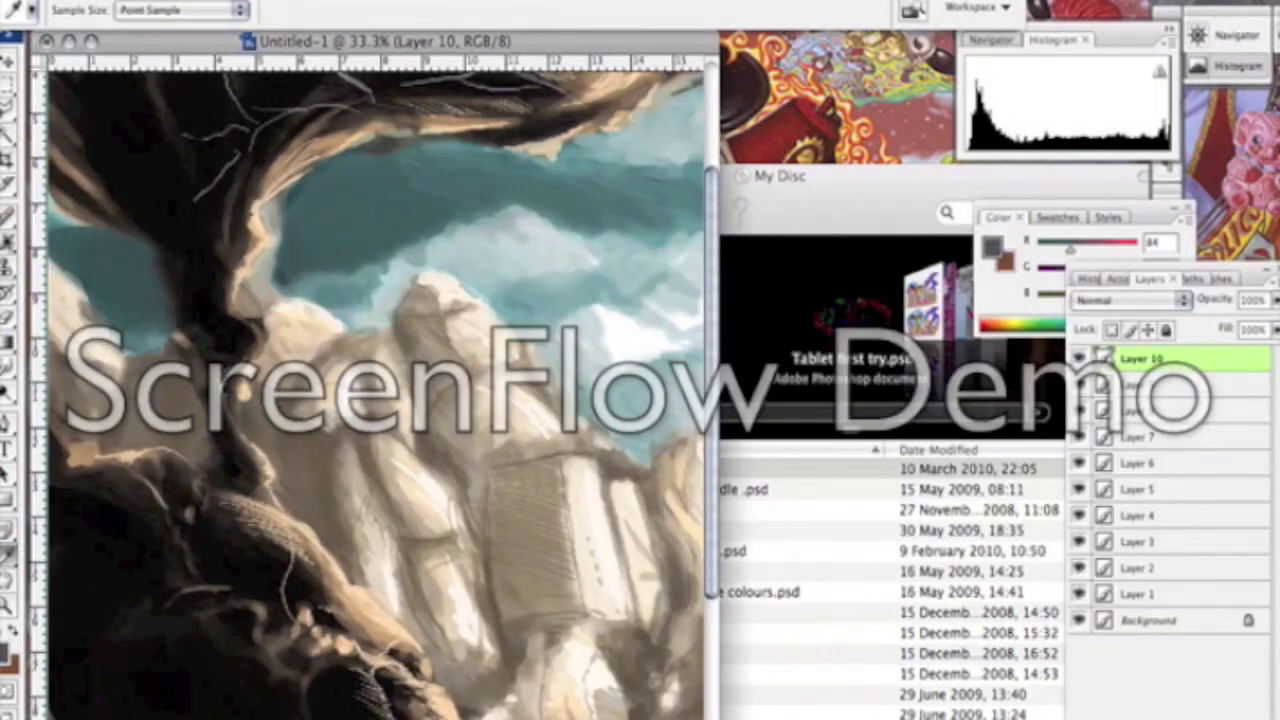
key("b")
left_click_drag(515, 661, 547, 656)
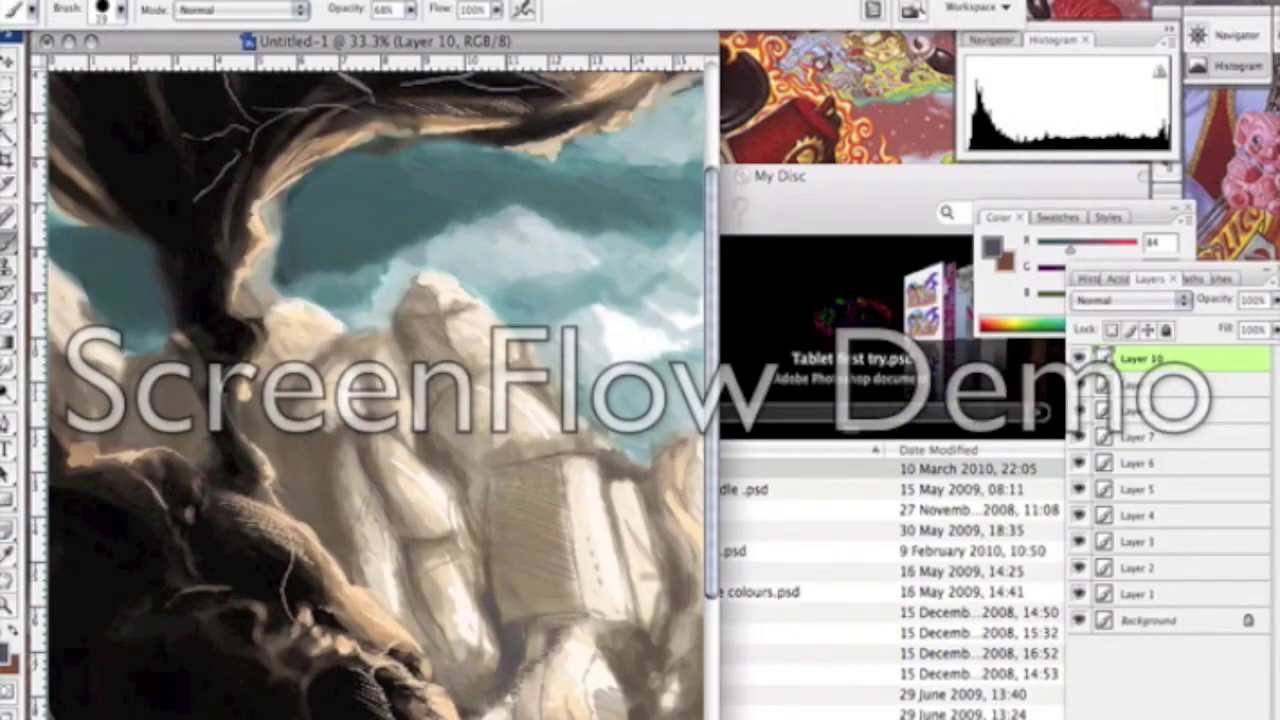
Step: Set brush opacity to 45%, choose light teal as the paint colour, and zoom out
left_click(120, 9)
left_click(104, 9)
key("4")
key("5")
left_click(990, 247)
left_click(560, 235)
key("Return")
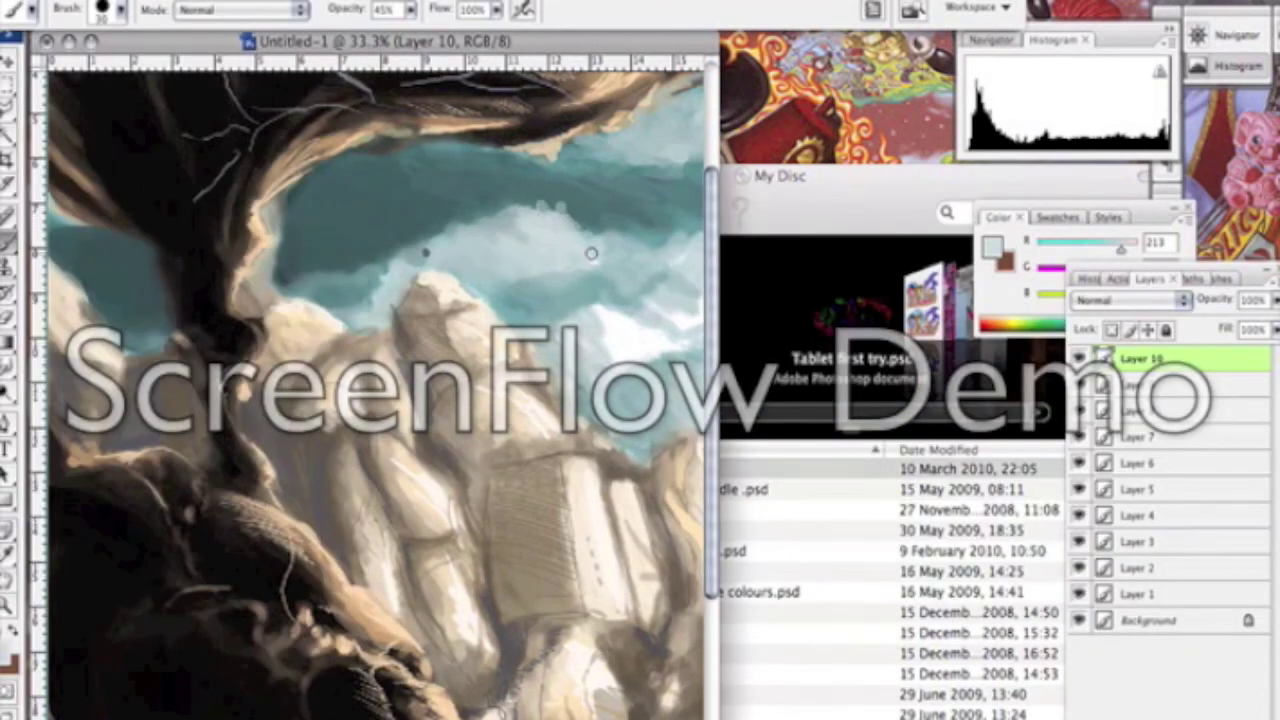
key("super+Tab")
key("super+Tab")
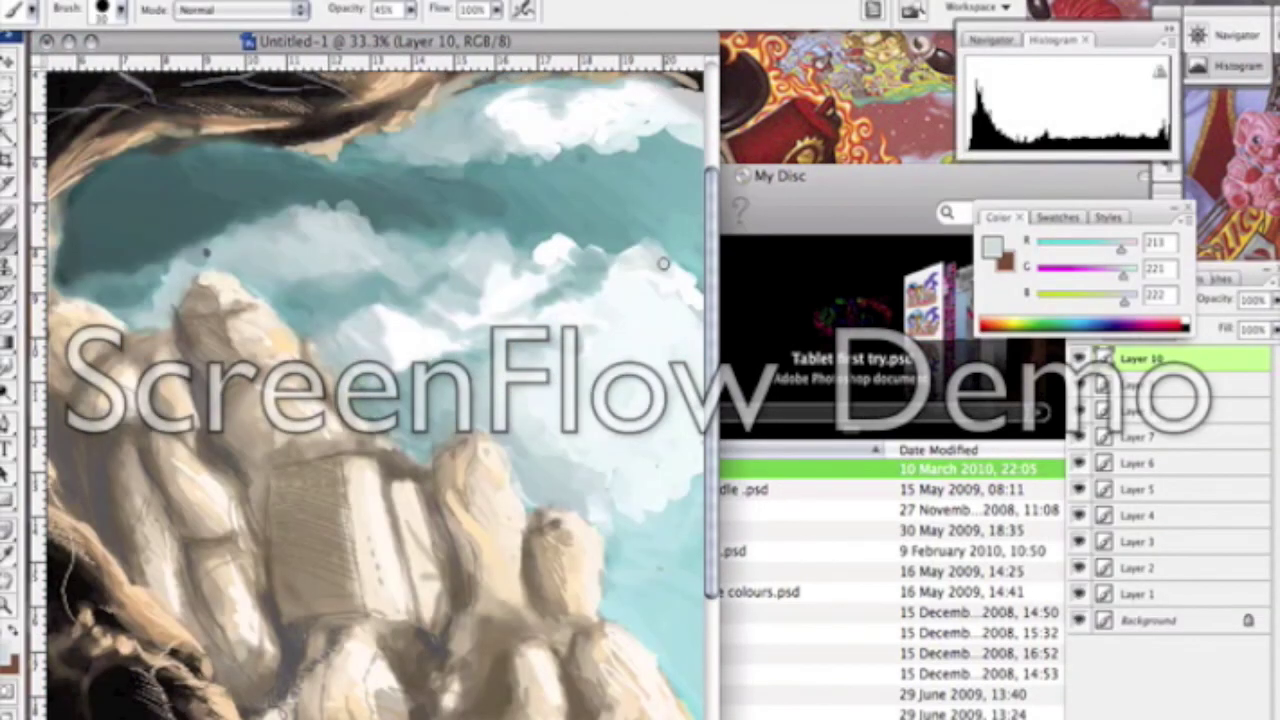
key("ctrl+minus")
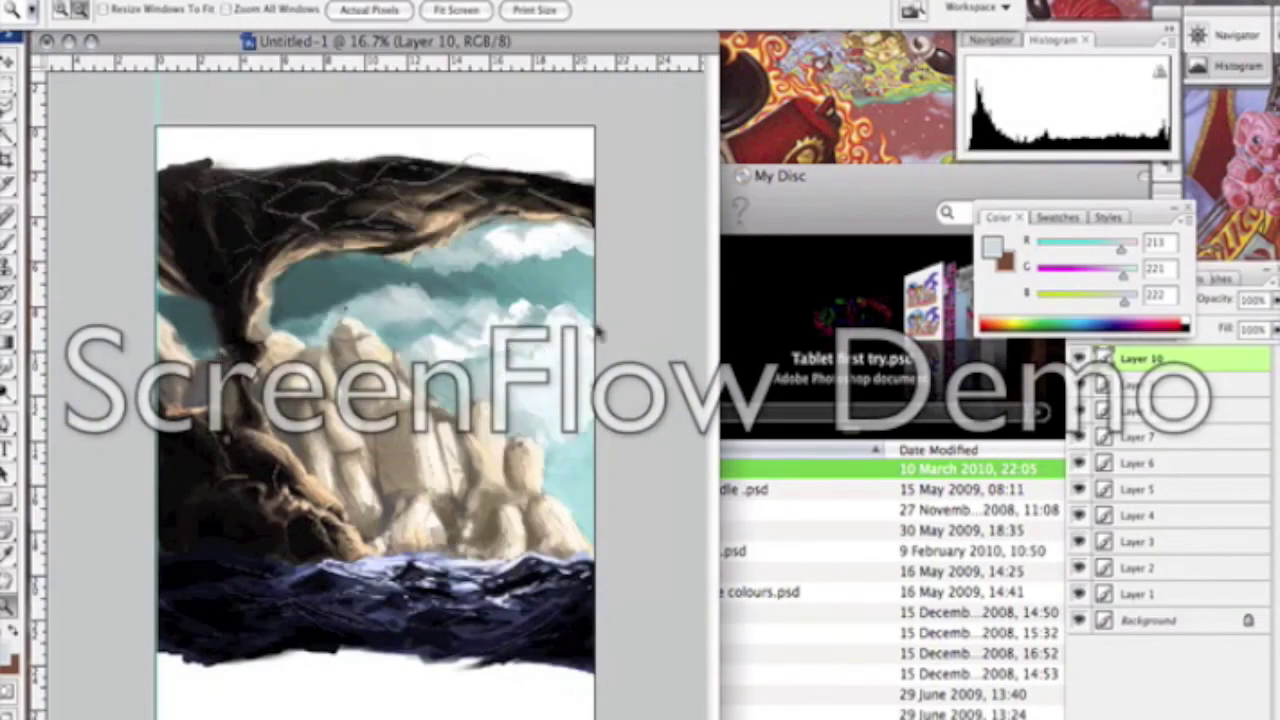
Step: Shift the painting's hue to -34 and crop the canvas to a square
key("ctrl+u")
left_click_drag(1010, 210, 975, 210)
key("Return")
key("c")
left_click_drag(155, 158, 595, 640)
key("Return")
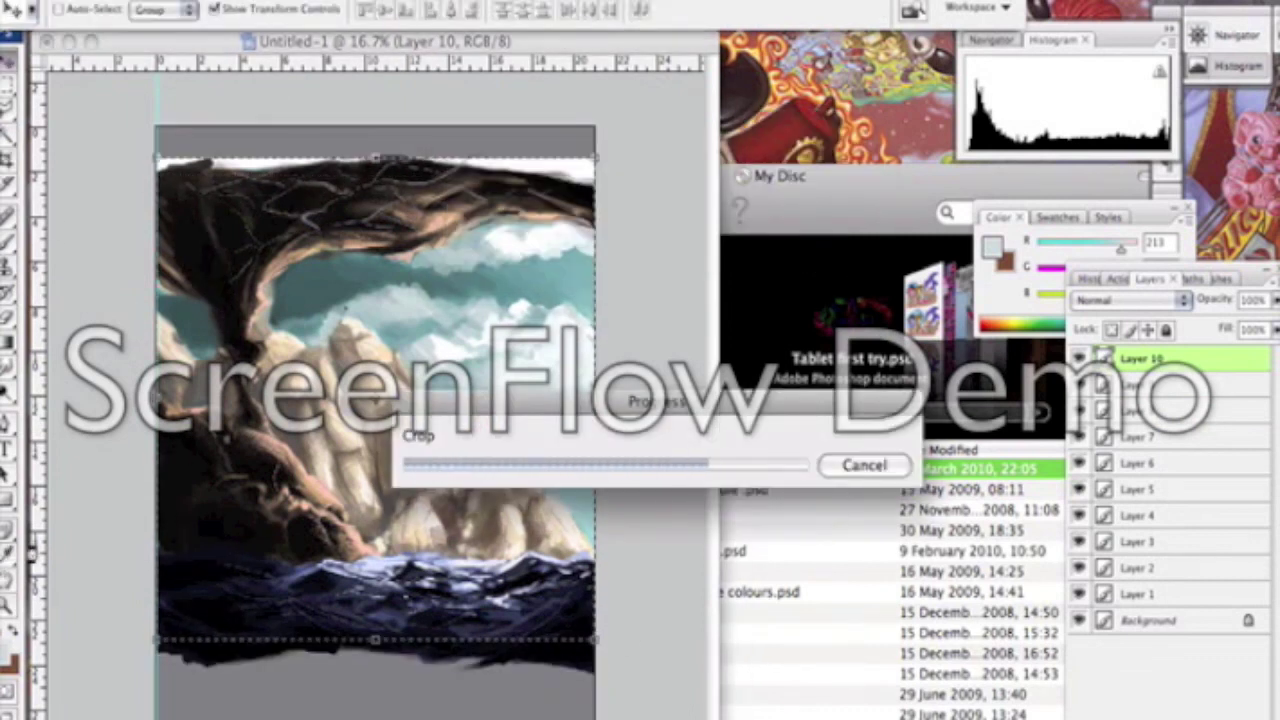
Step: Paint over the white strip along the top in dark at 100% brush opacity
key("b")
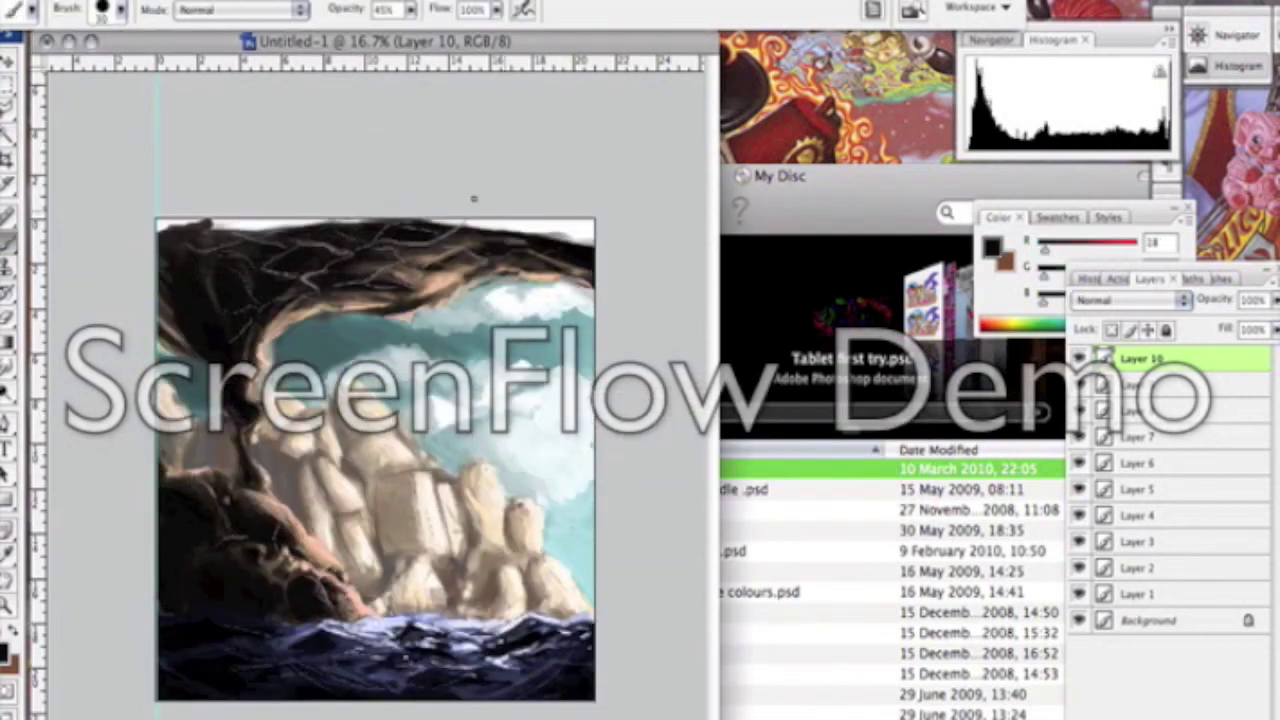
left_click(410, 9)
key("0")
left_click_drag(596, 234, 158, 238)
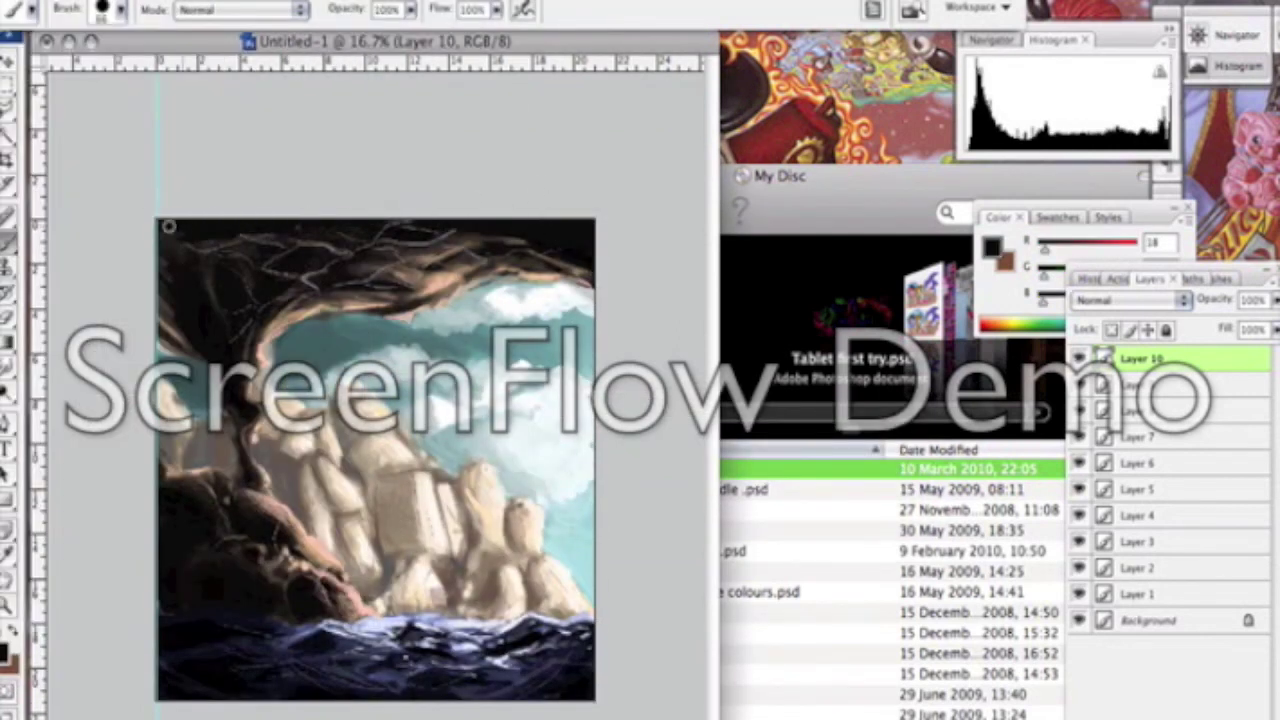
Step: Add a new empty Layer 11 and ready a white brush, viewing the whole painting
key("z")
left_click_drag(165, 480, 380, 695)
key("ctrl+shift+alt+n")
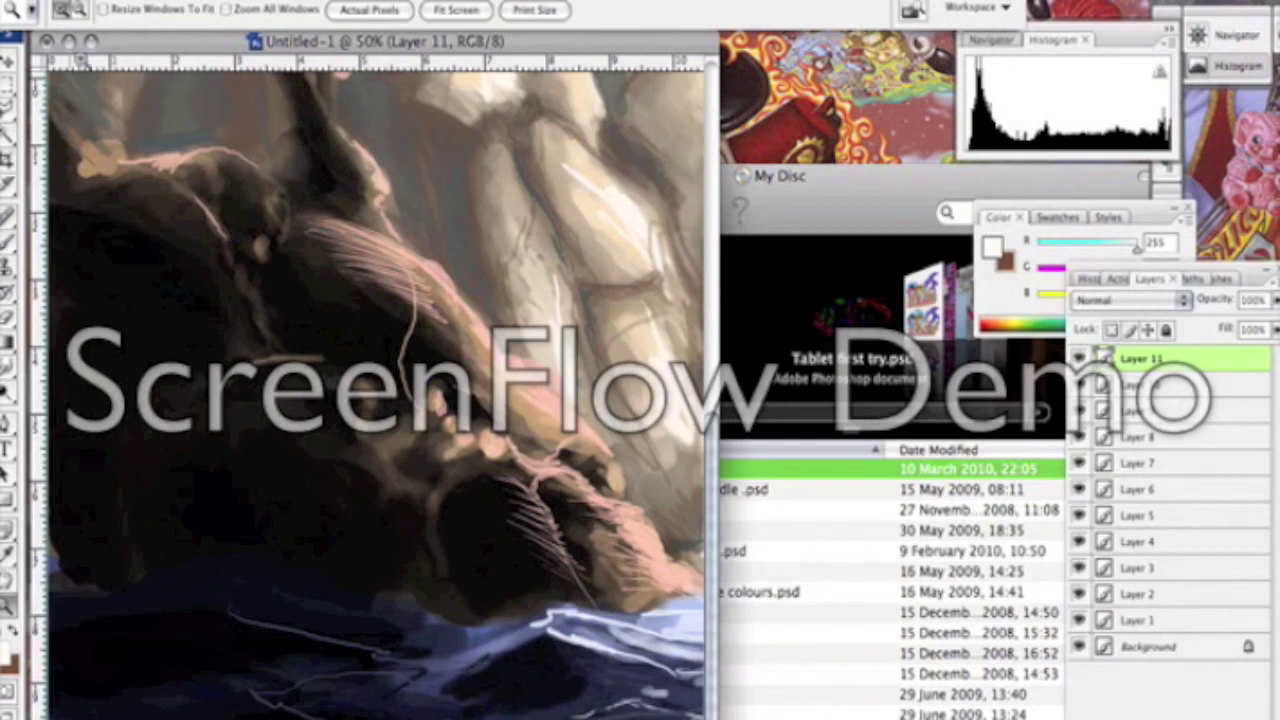
key("b")
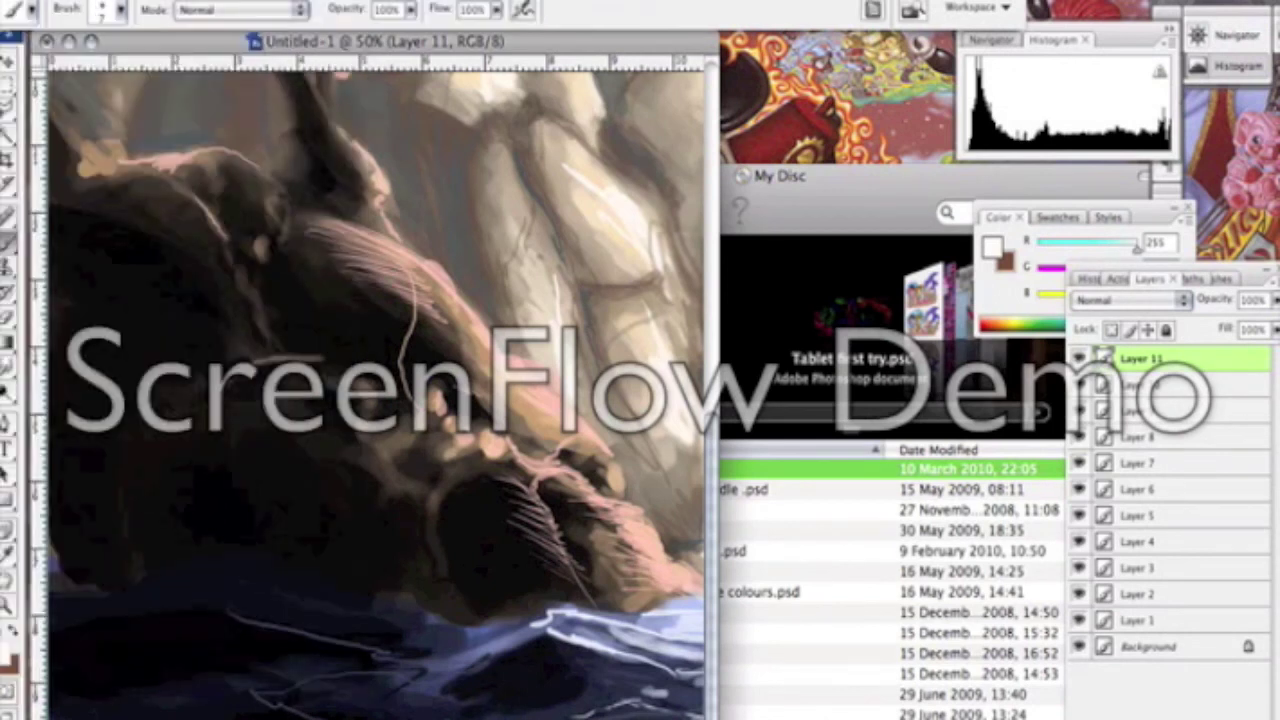
key("z")
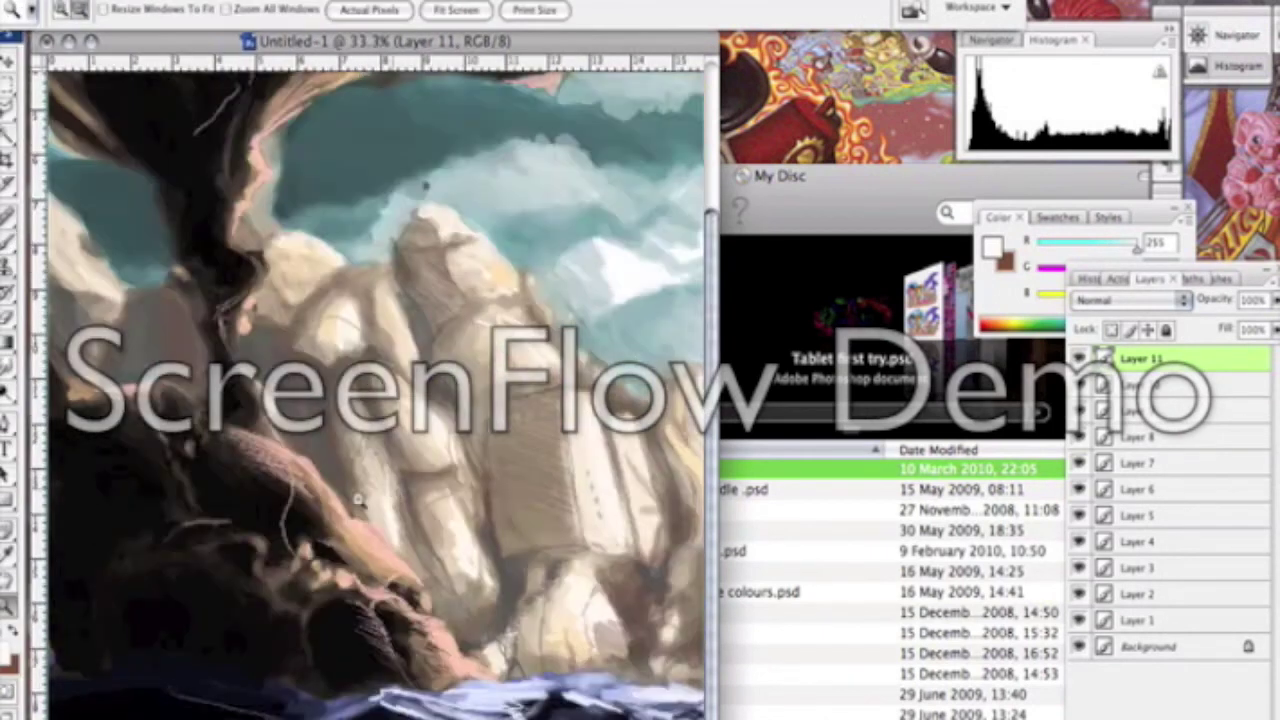
key("ctrl+0")
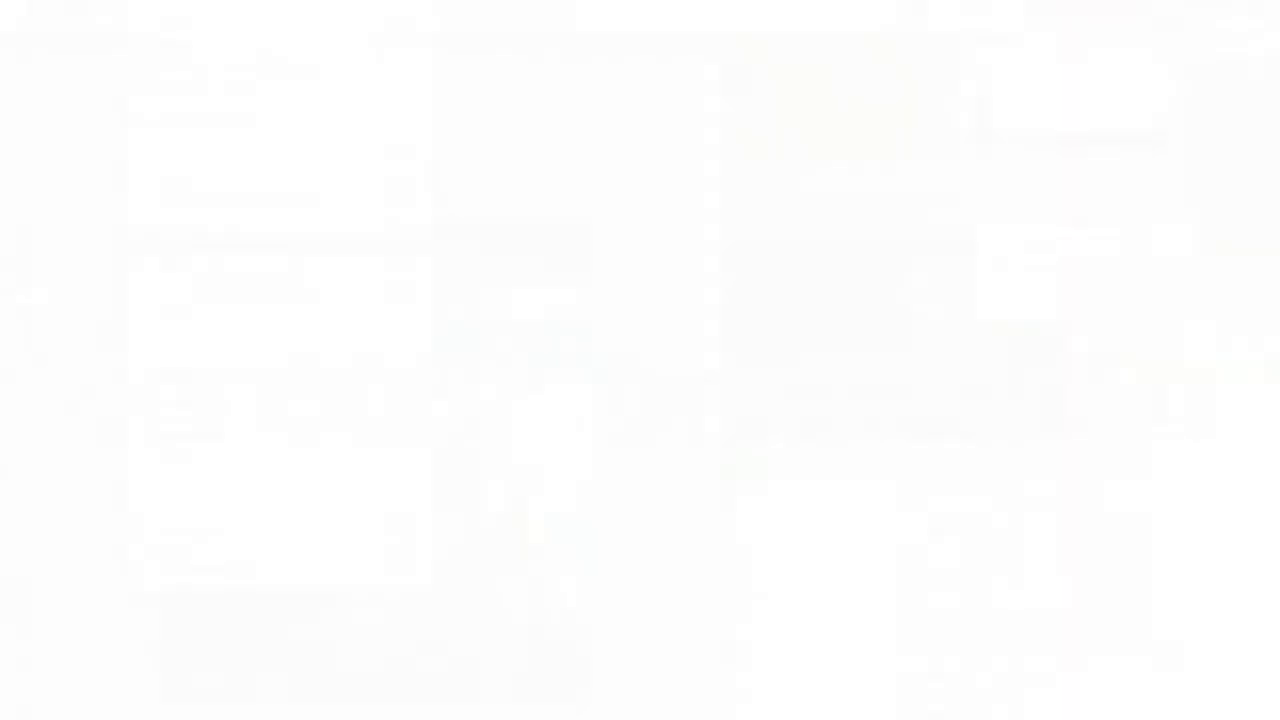